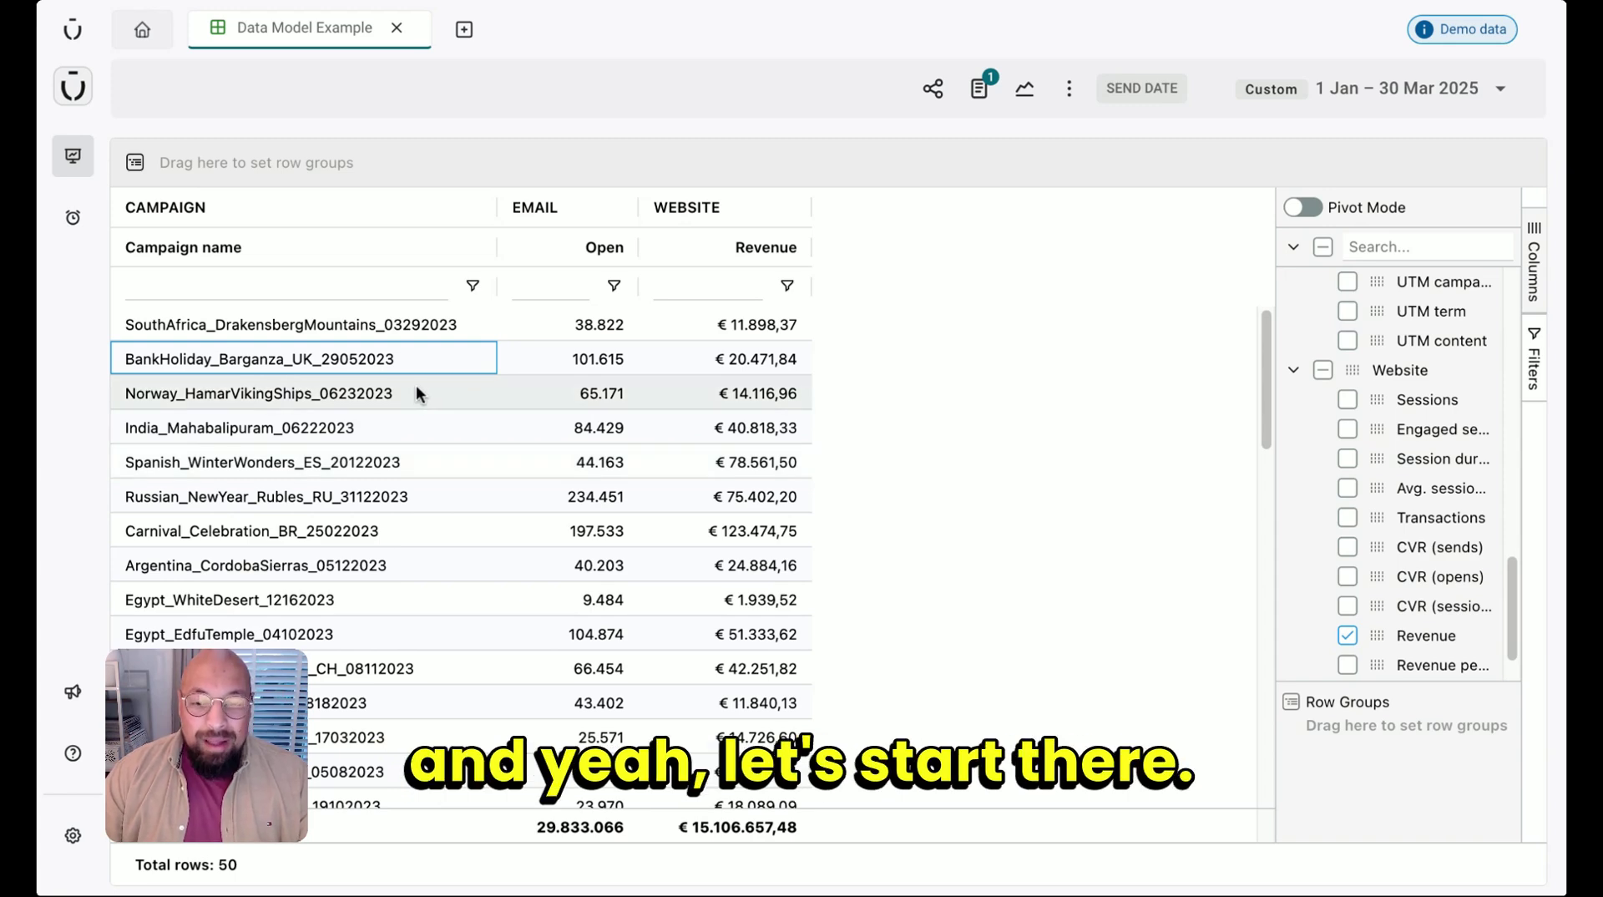
# - Open the data model settings and expand the Campaigns table to show its fields
pyautogui.click(73, 839)
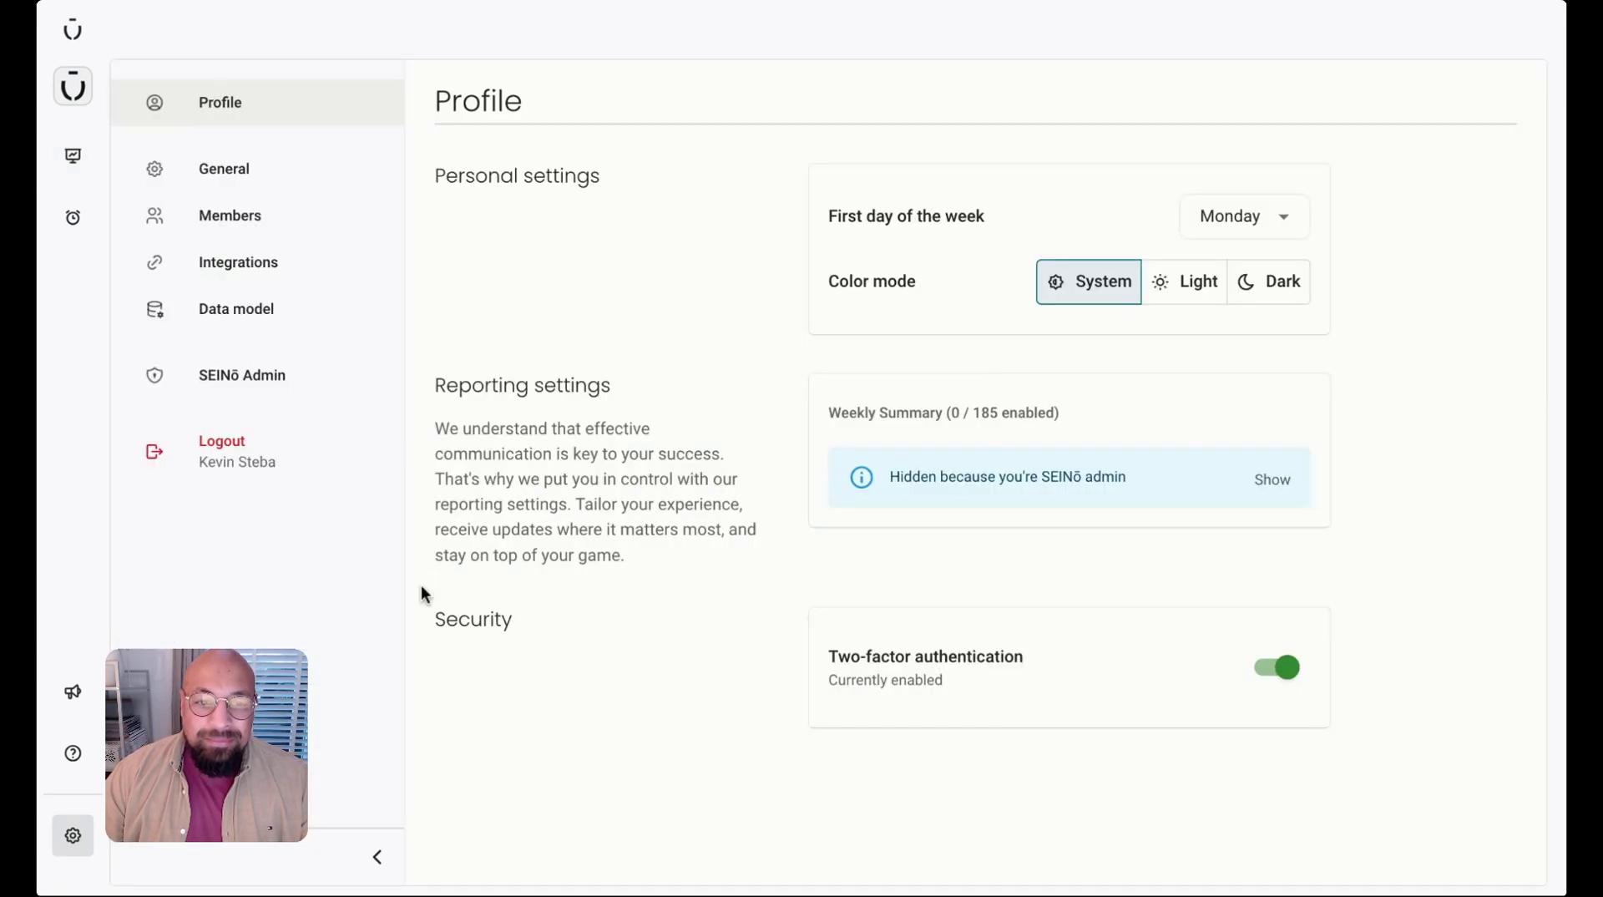
pyautogui.click(268, 317)
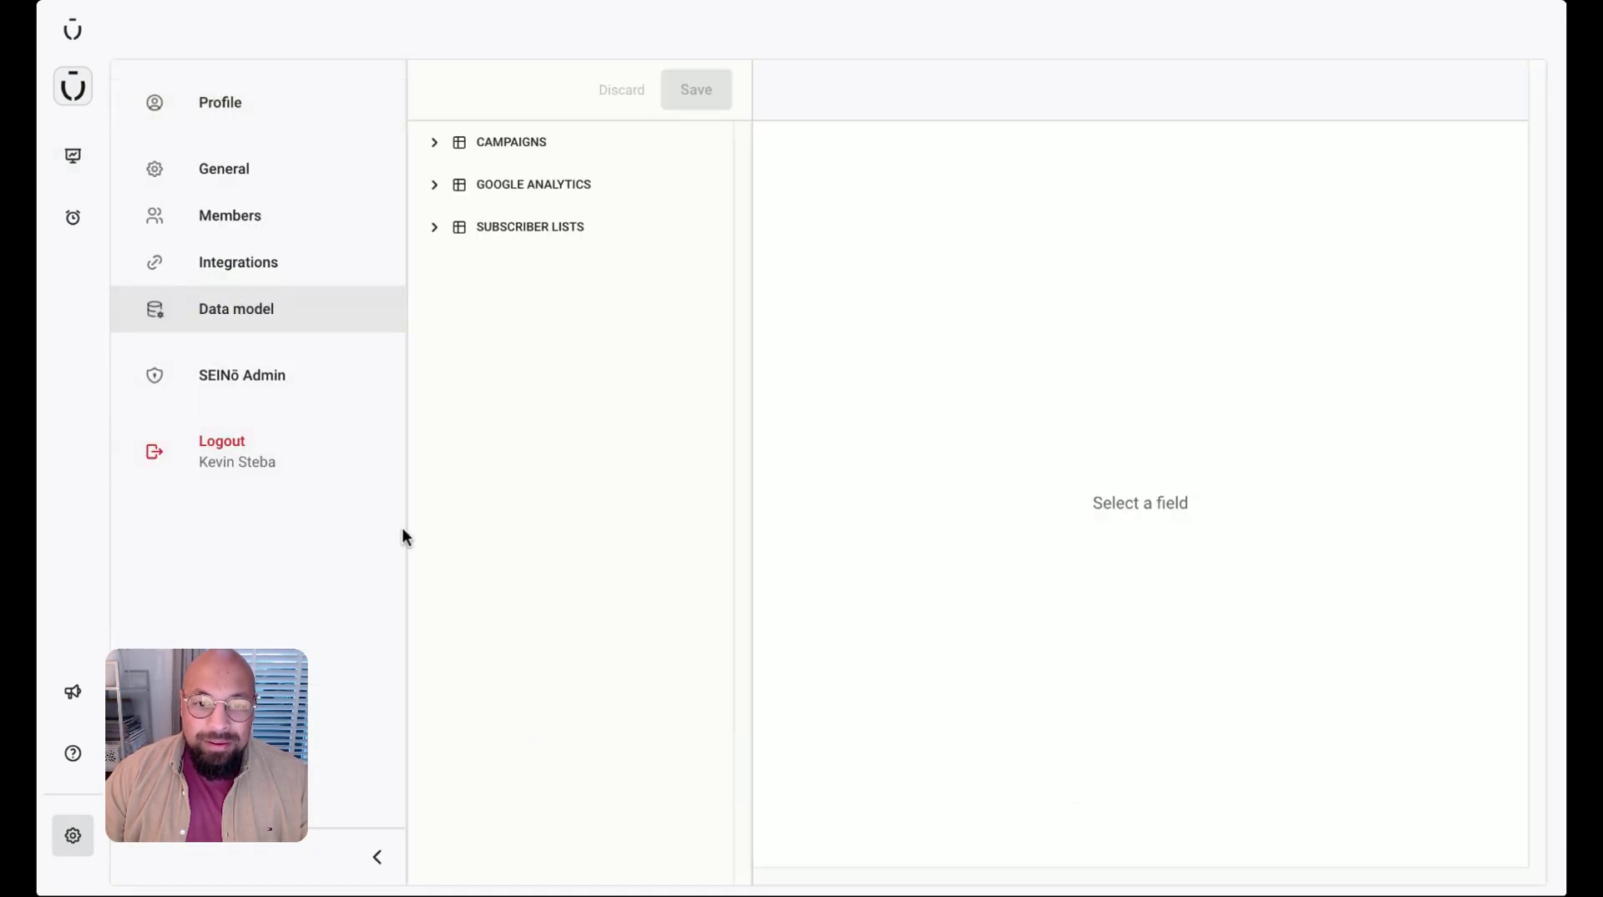
pyautogui.click(456, 142)
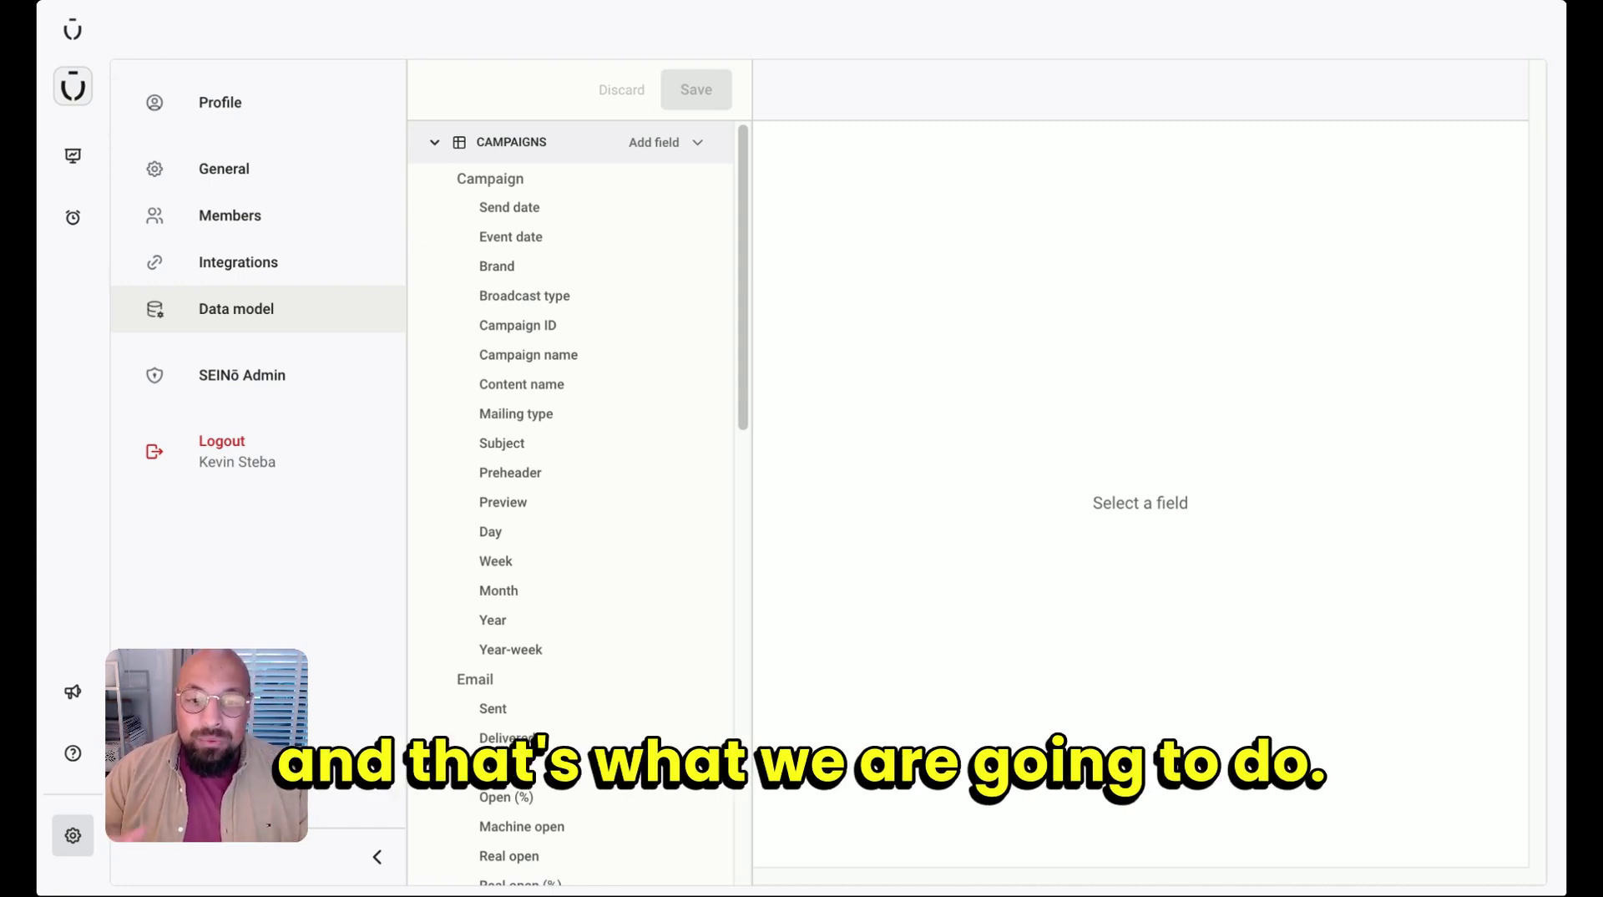
# - Create a dimension titled Country in the Campaigns table, with category Campaign and data type Country
pyautogui.click(663, 145)
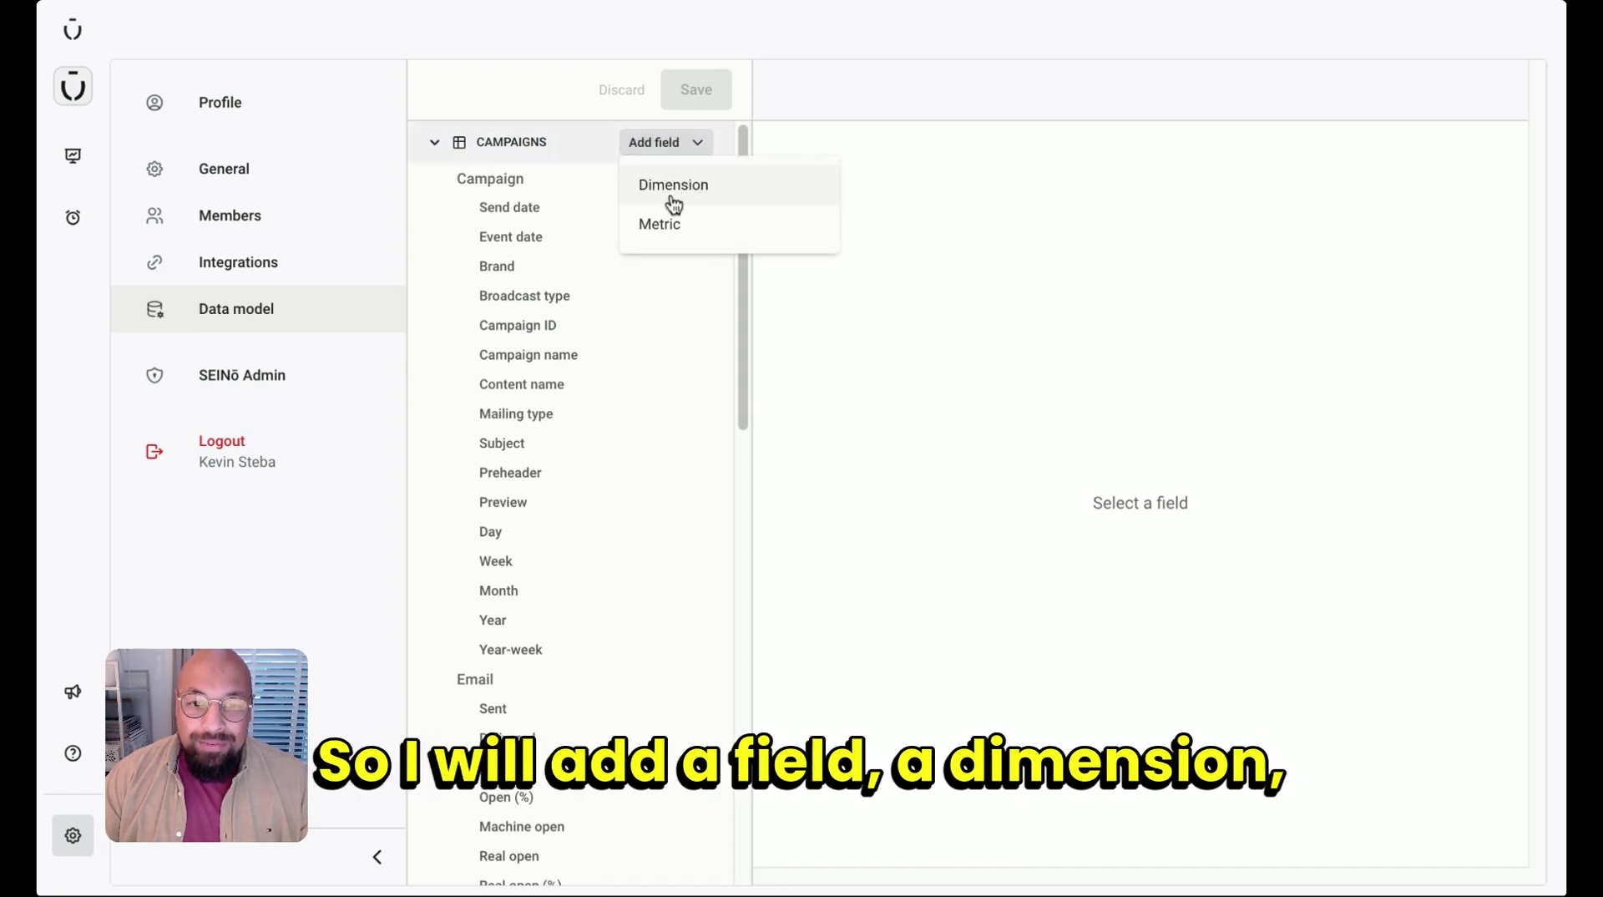
pyautogui.click(677, 200)
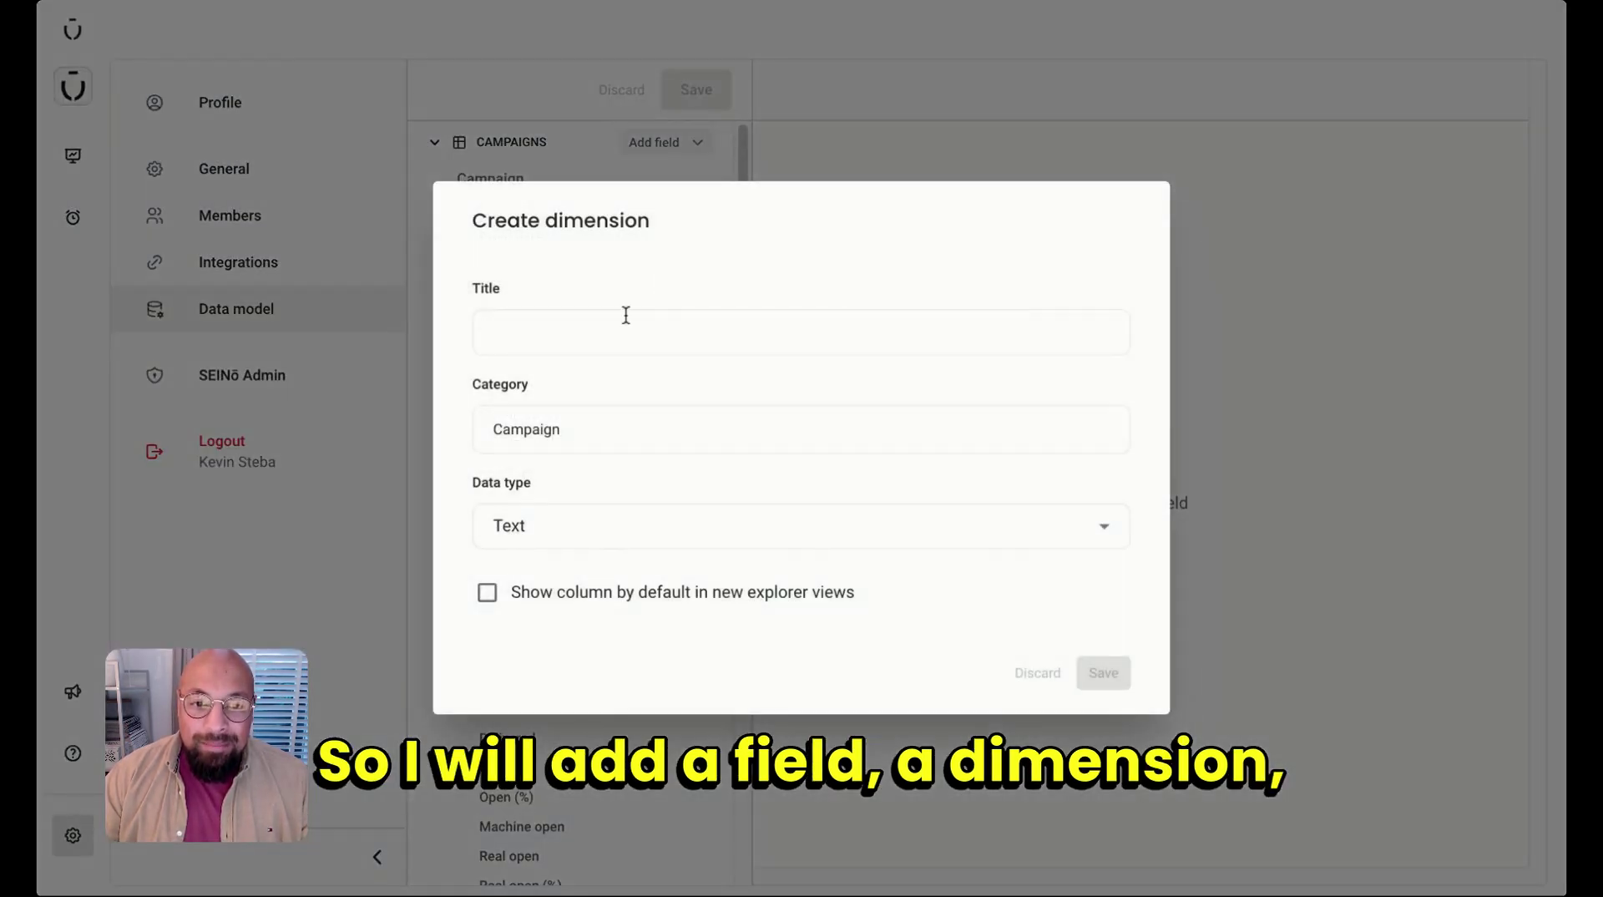
pyautogui.click(617, 331)
pyautogui.write('Country')
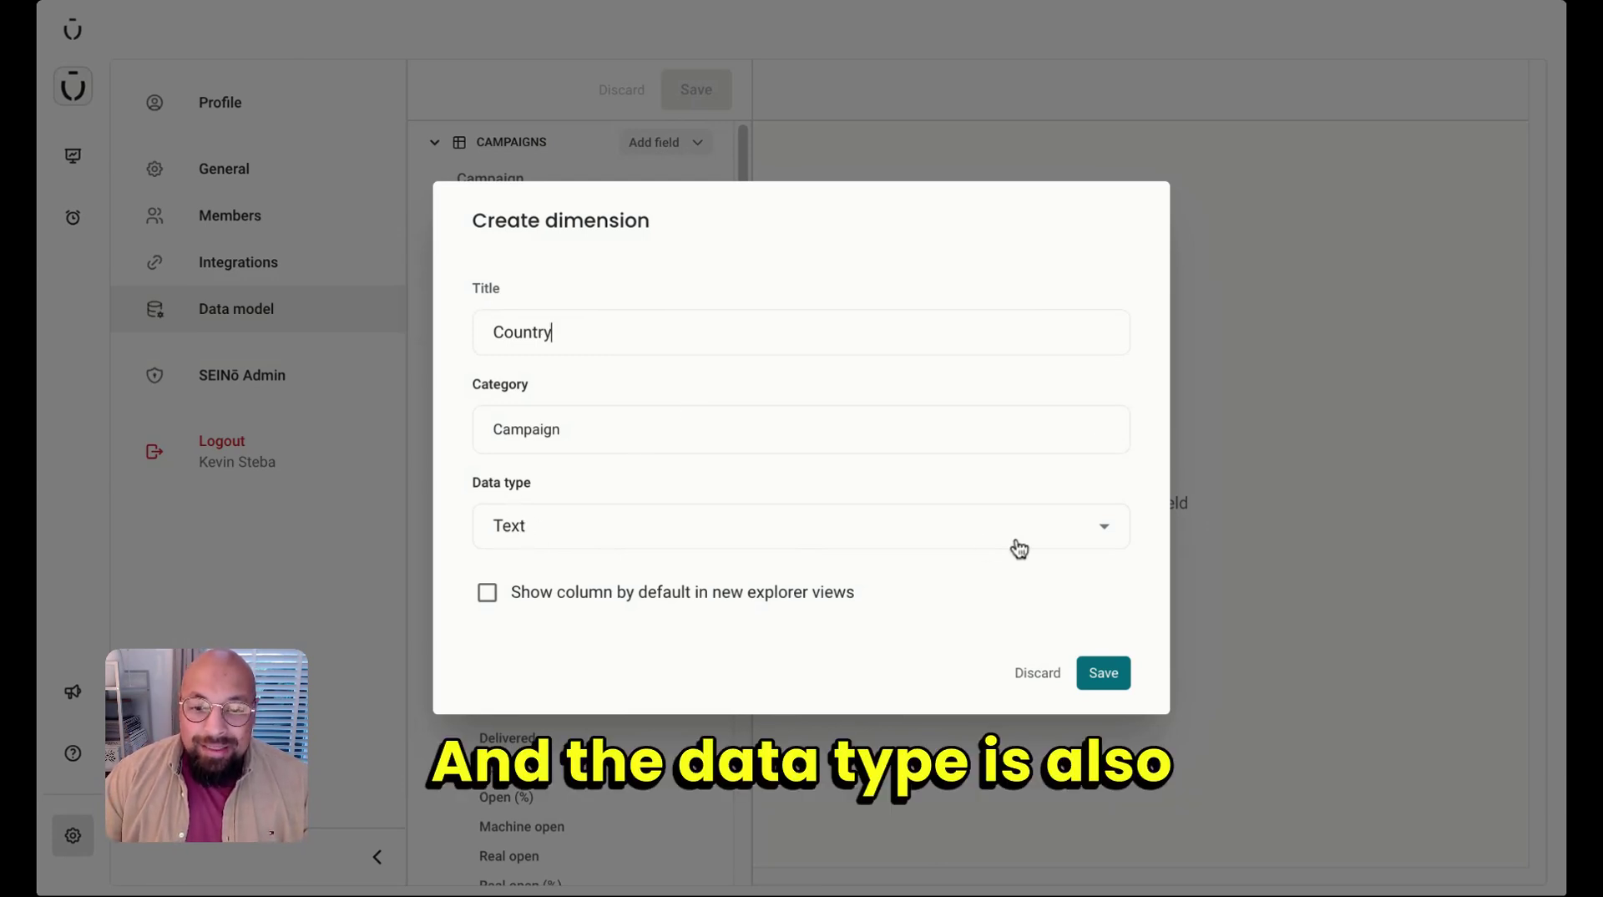
pyautogui.click(1096, 539)
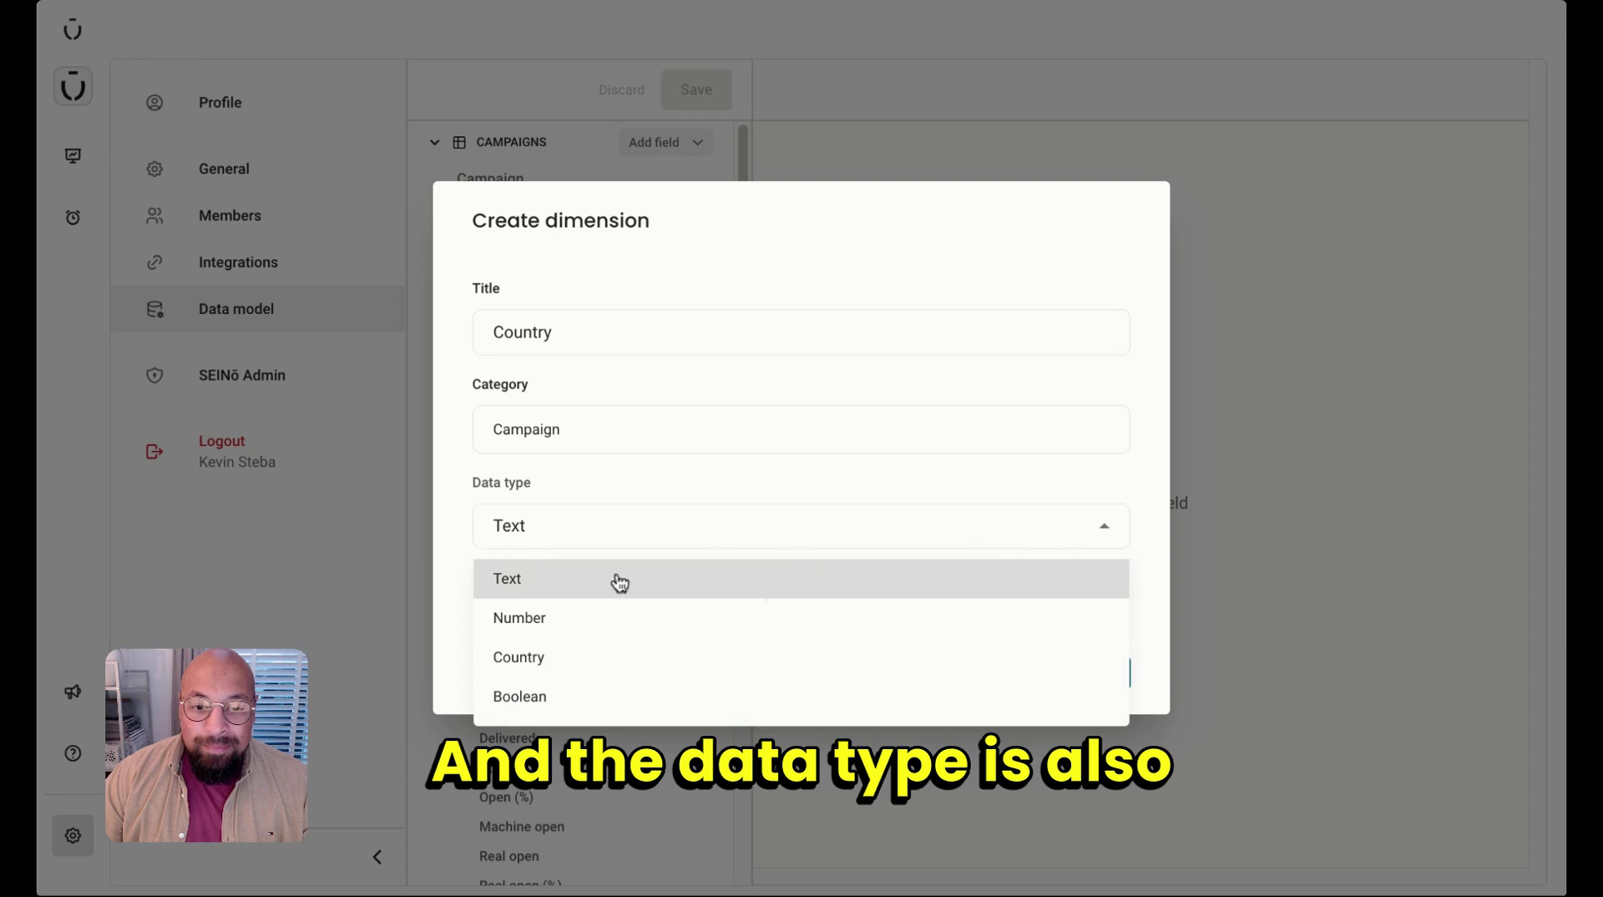
pyautogui.click(561, 672)
pyautogui.click(1085, 670)
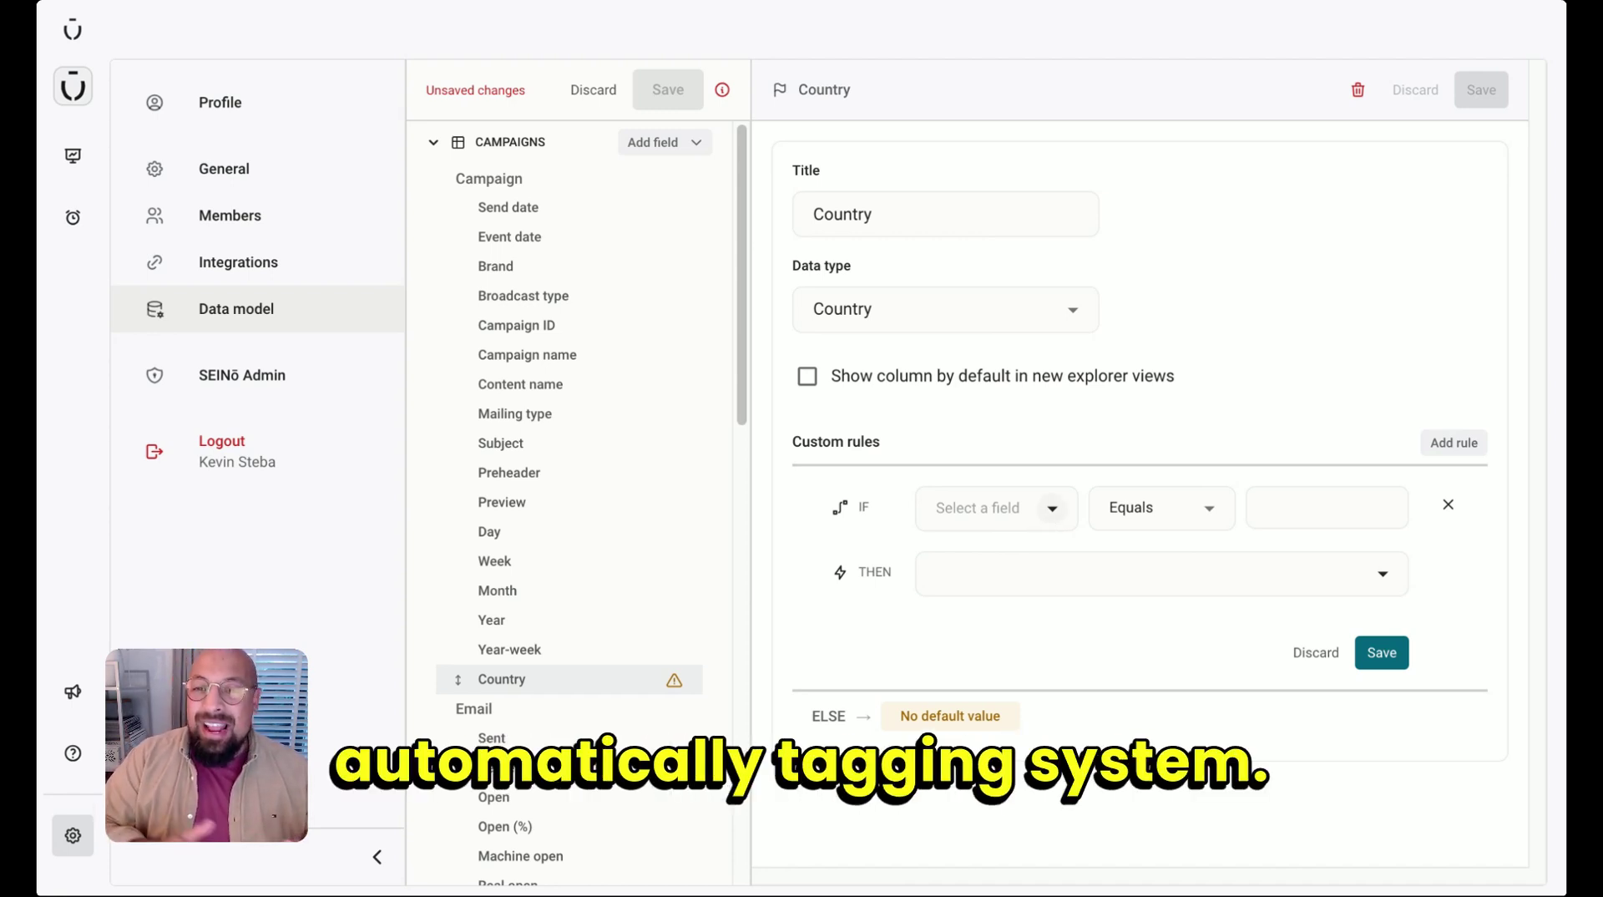
# - Set the first custom rule's condition to Campaign name contains ES
pyautogui.click(1052, 509)
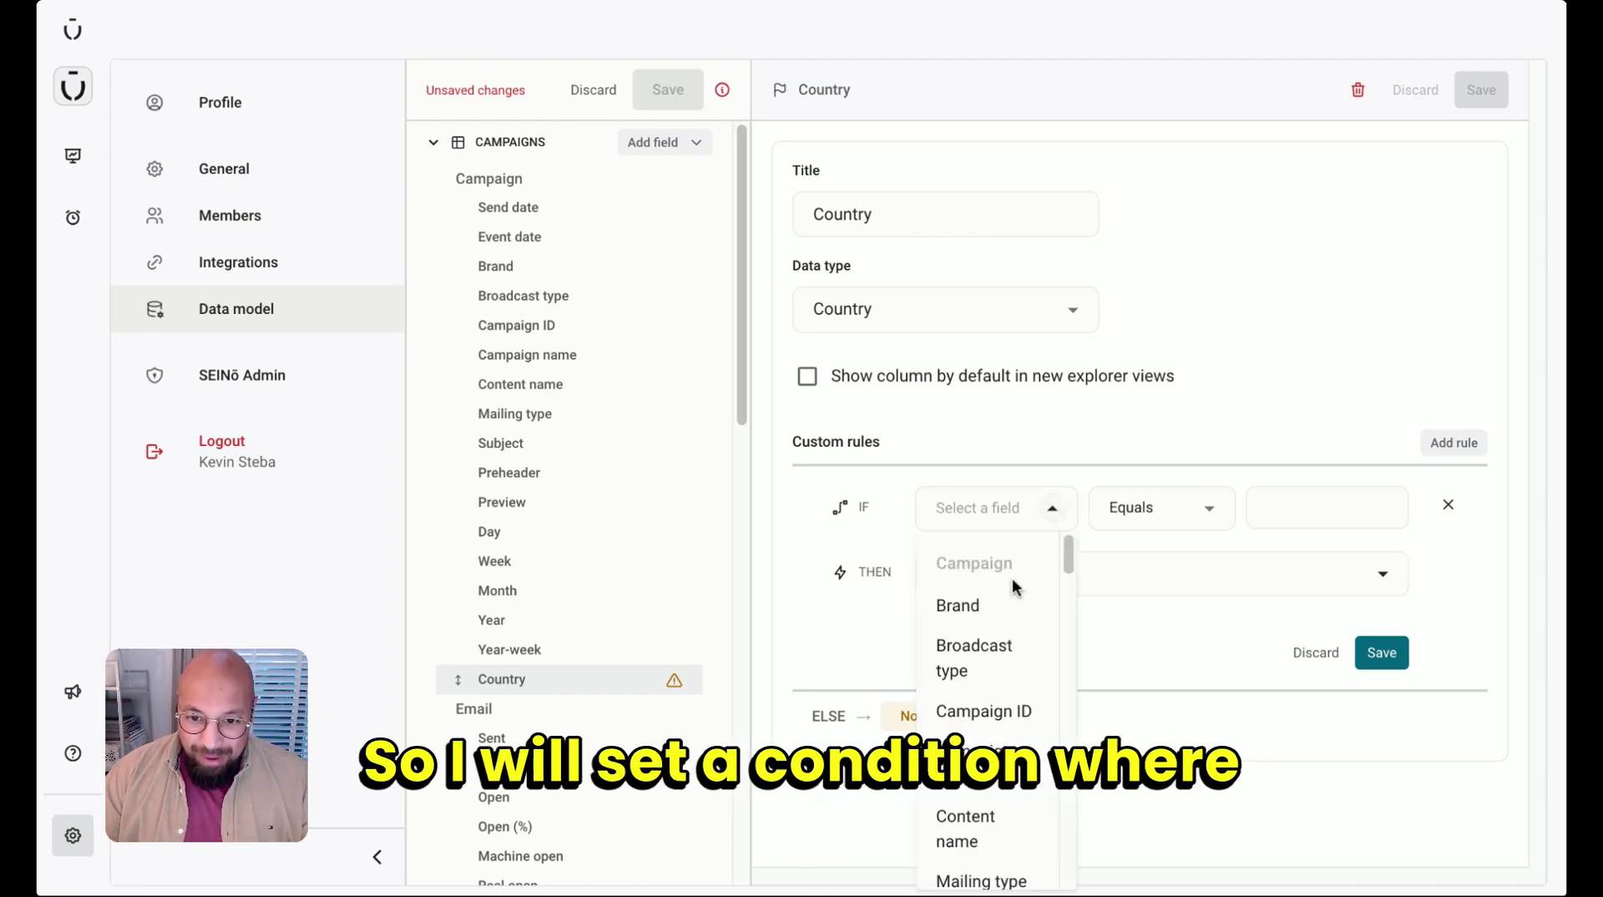
pyautogui.click(977, 759)
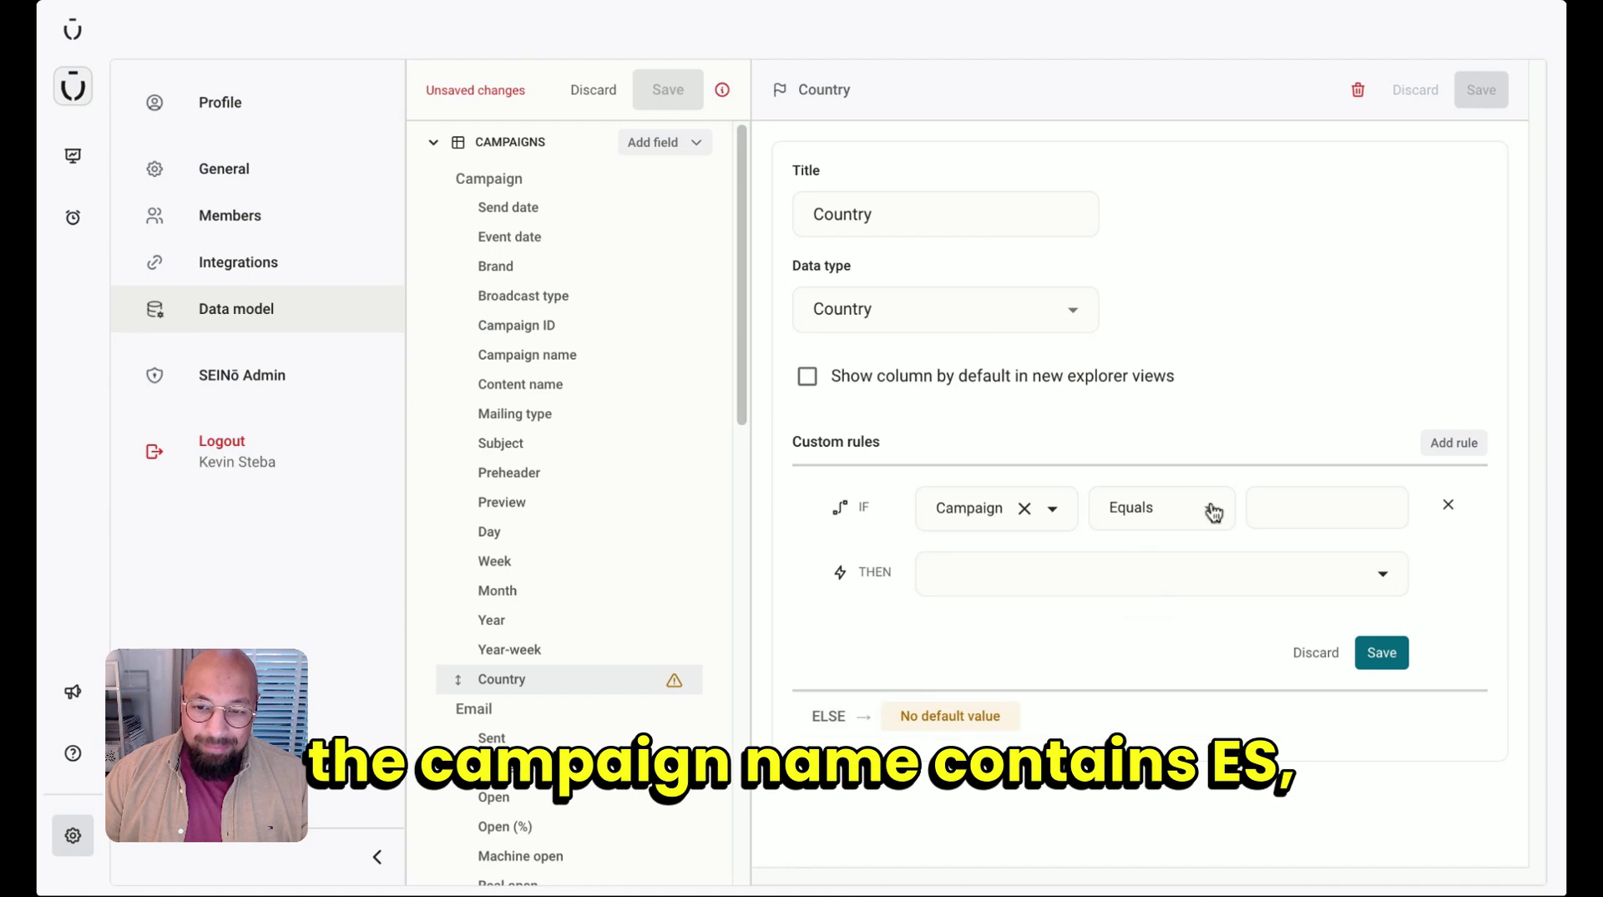
pyautogui.click(1209, 508)
pyautogui.click(1162, 600)
pyautogui.click(1258, 503)
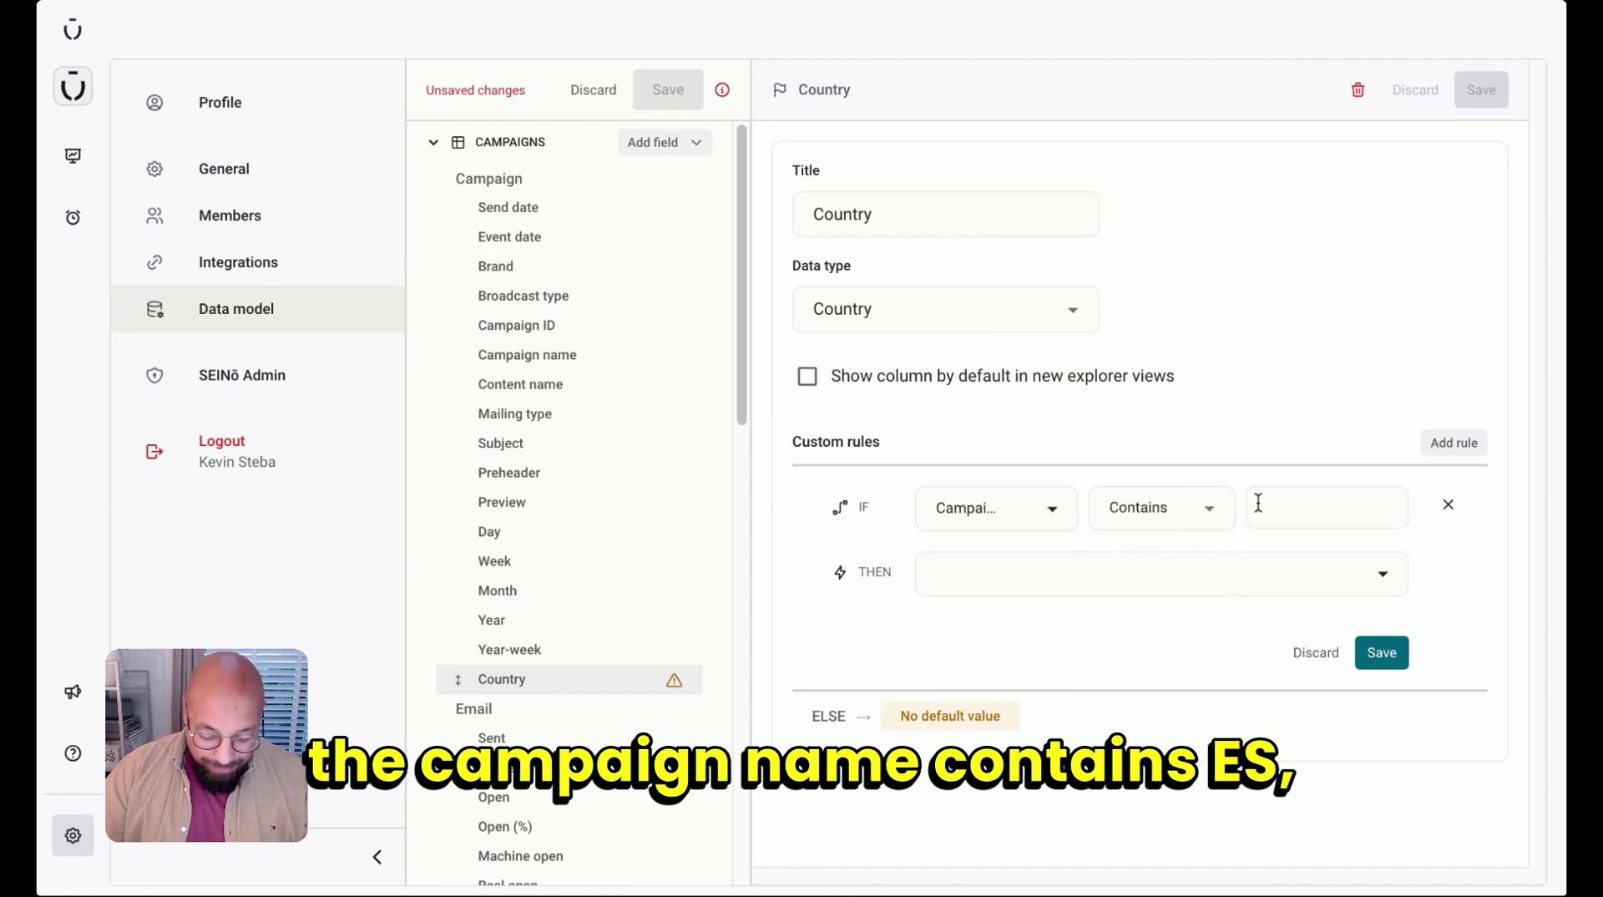
pyautogui.write('ES')
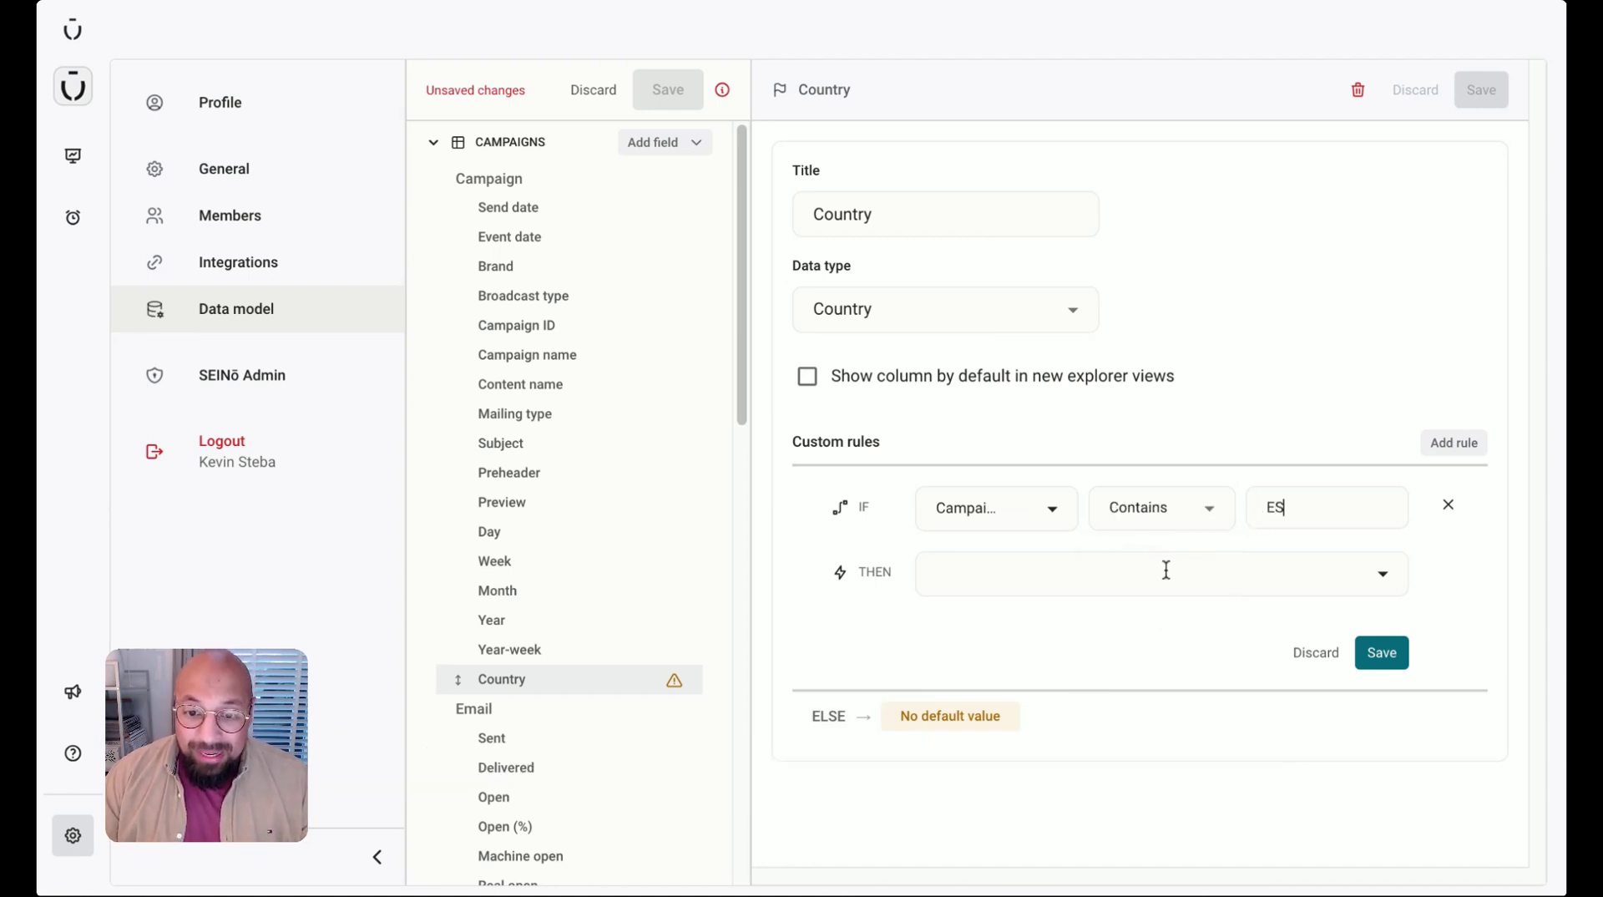
# - Assign Spain as the result of the ES rule and save the rule
pyautogui.click(1167, 570)
pyautogui.write('spai')
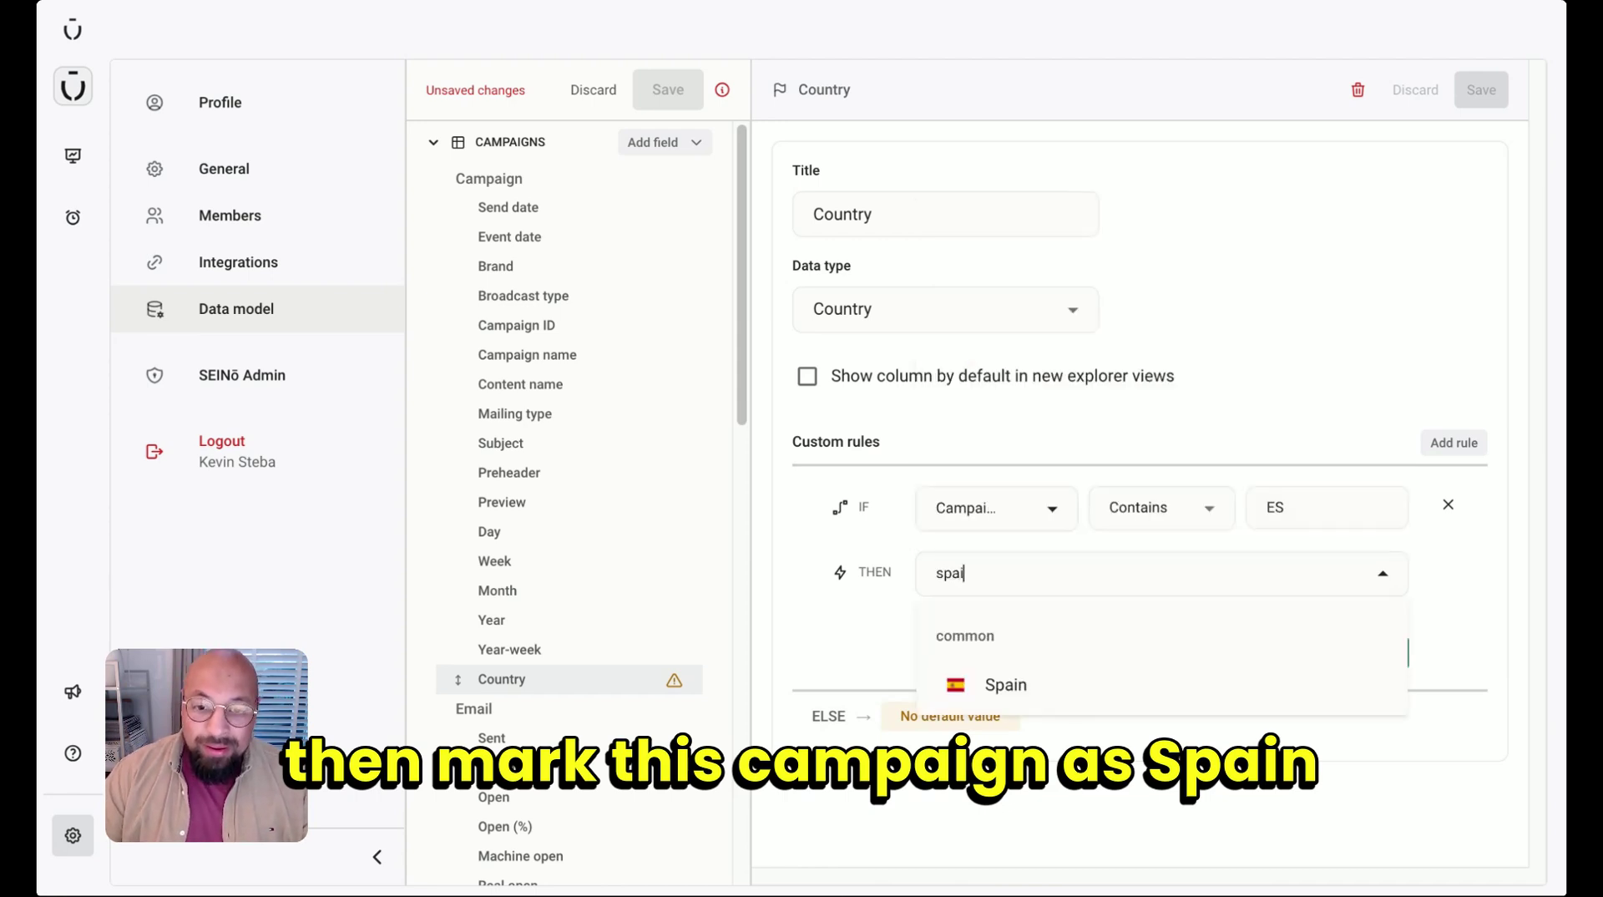
pyautogui.click(1105, 667)
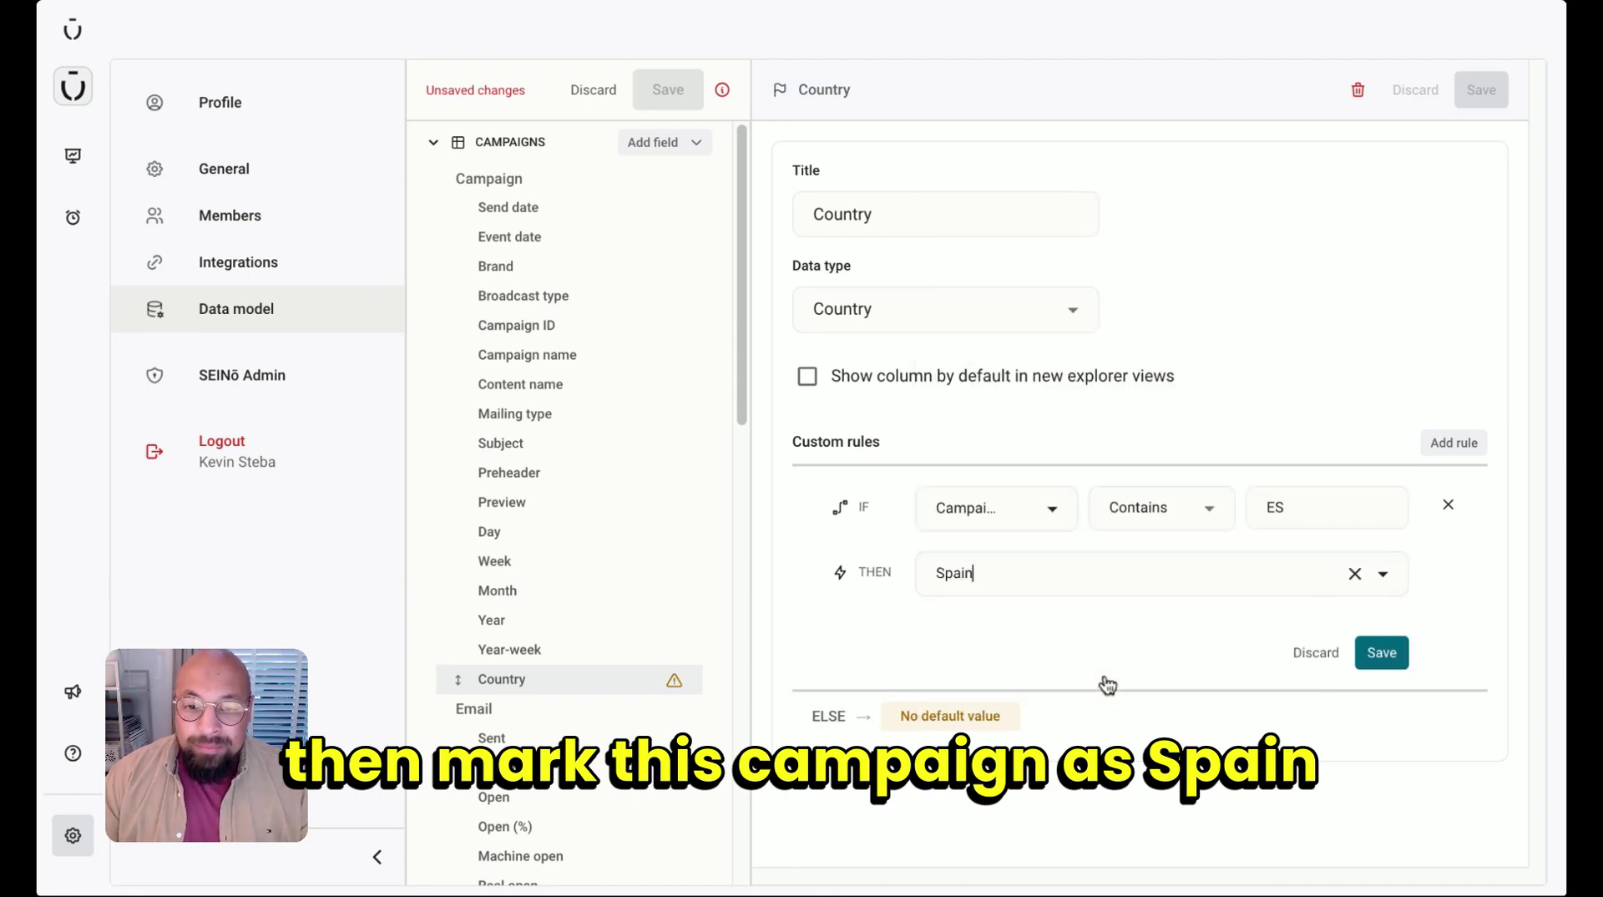
pyautogui.click(1381, 655)
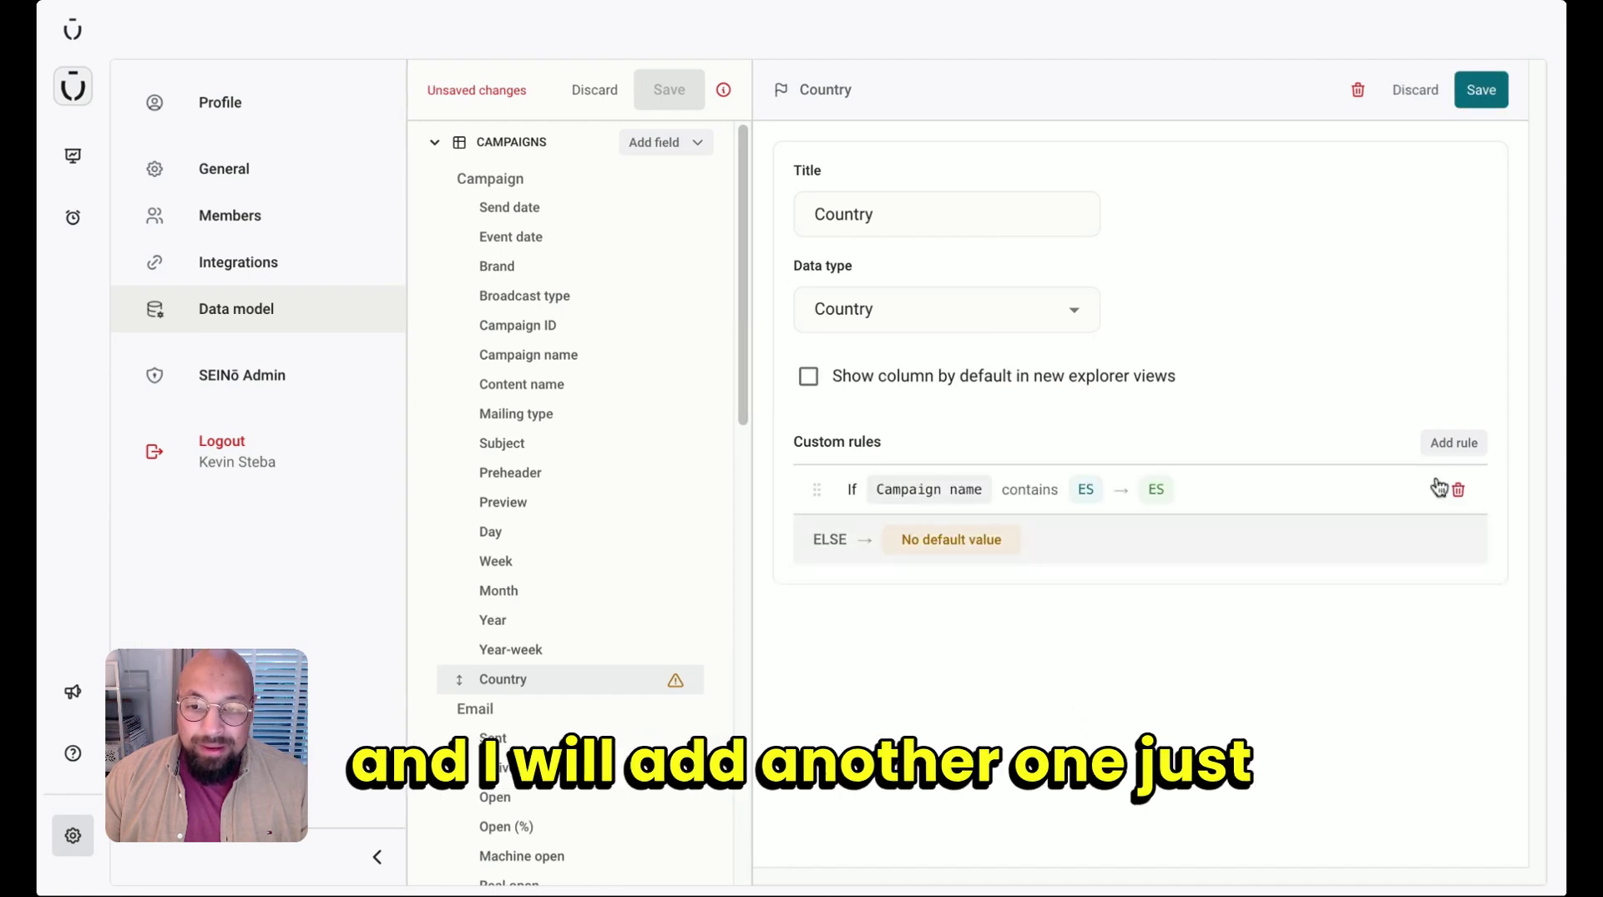
# - Add another custom rule to the Country dimension with the condition Campaign name contains RU
pyautogui.click(1454, 443)
pyautogui.click(1020, 511)
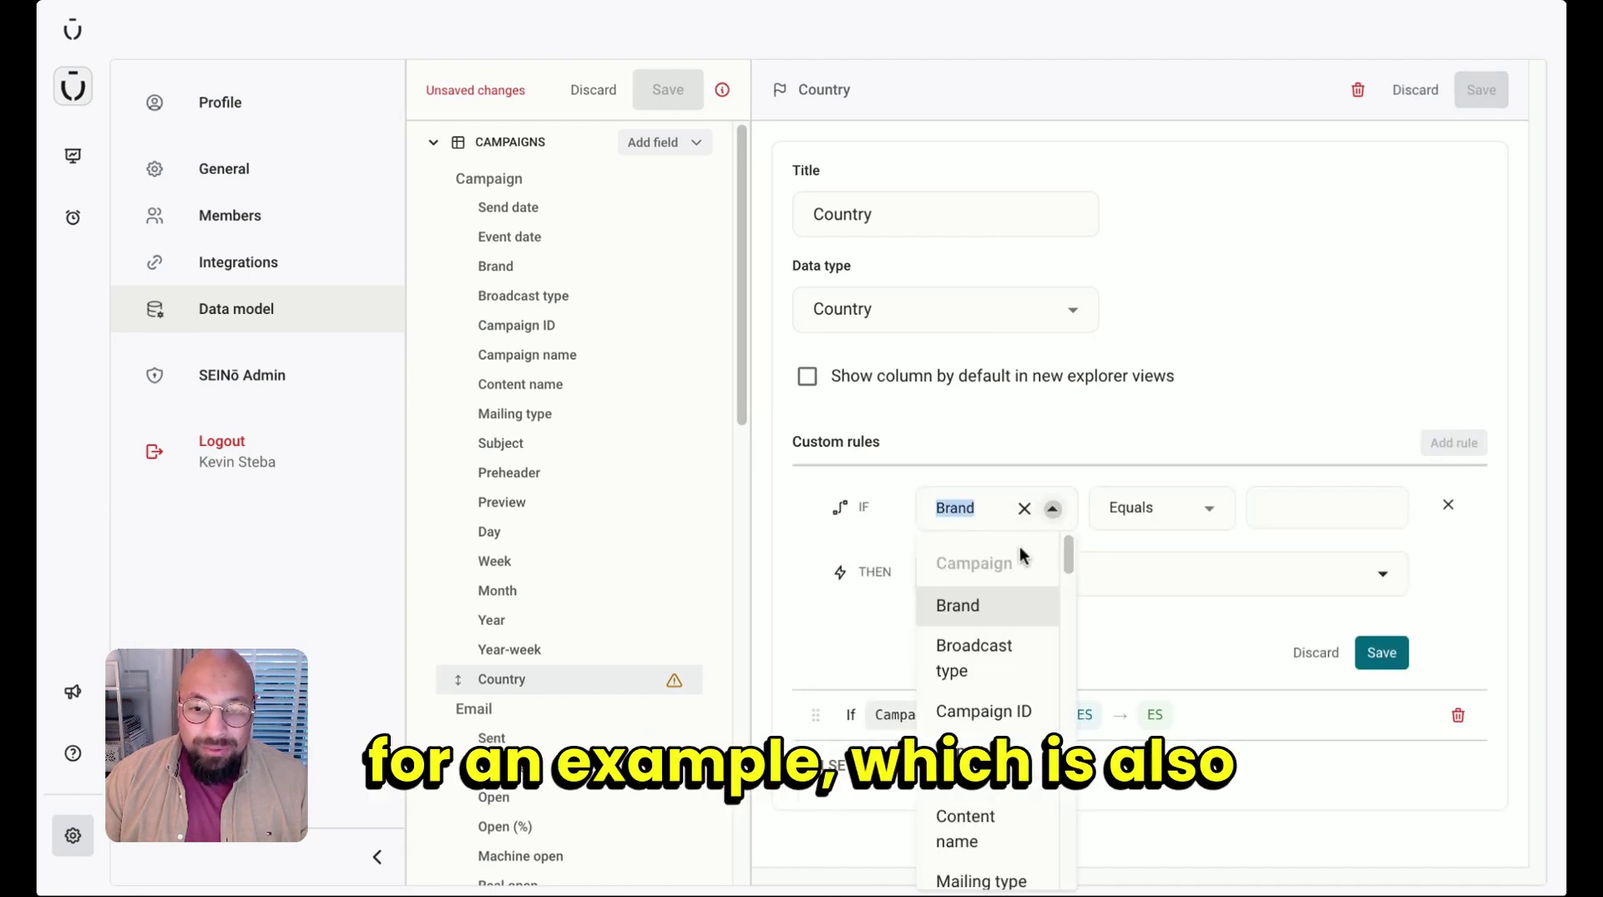
pyautogui.write('cam')
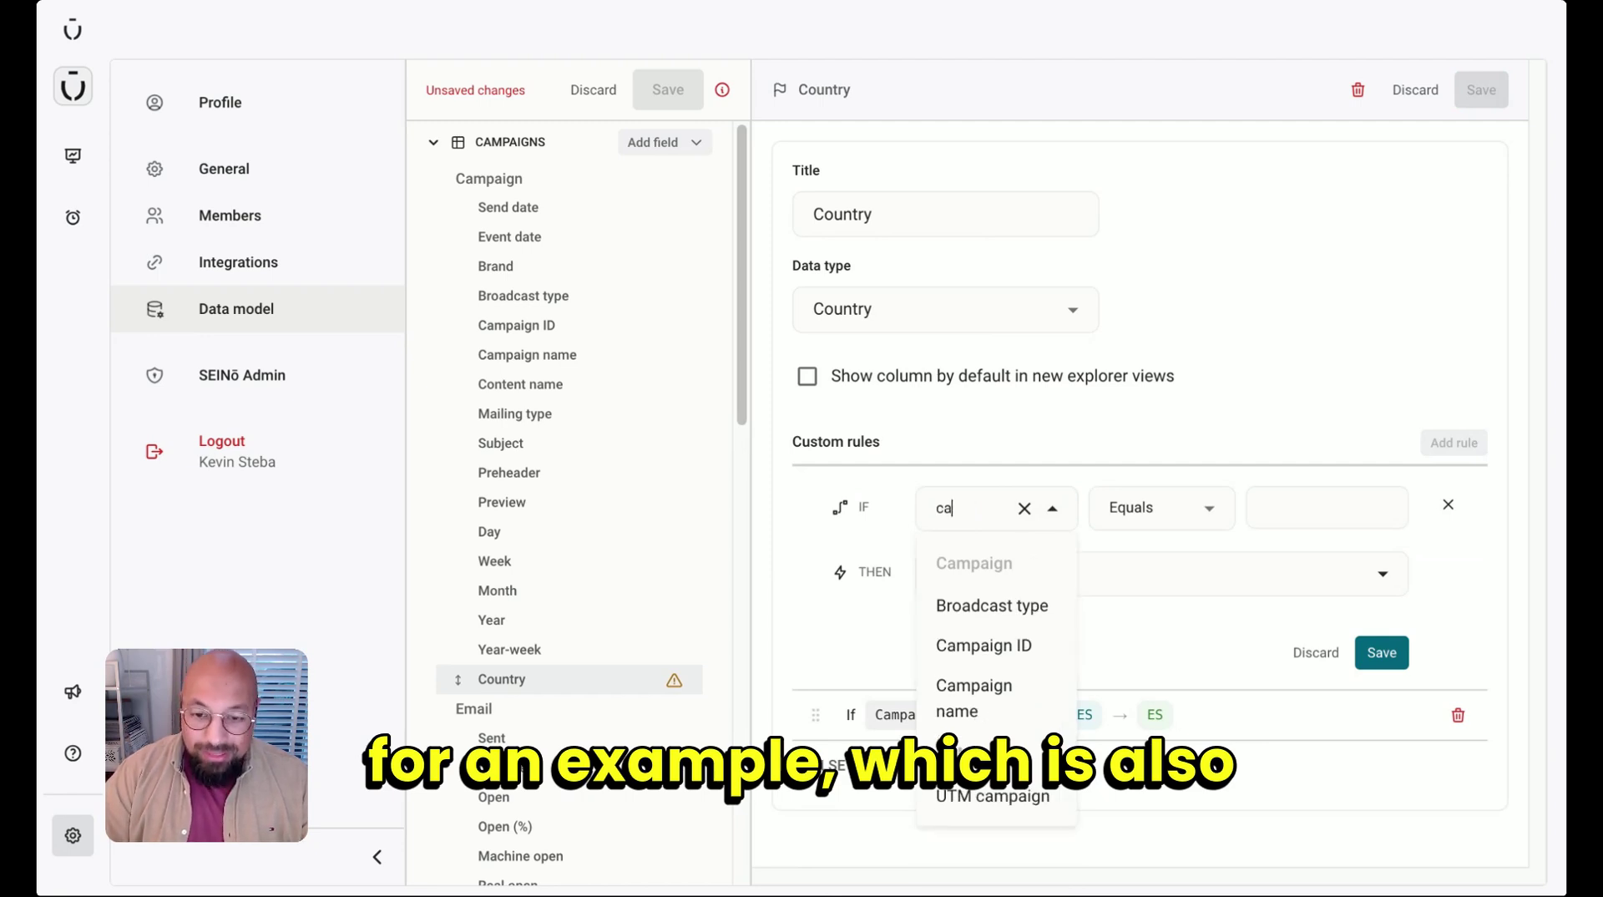
pyautogui.click(1020, 680)
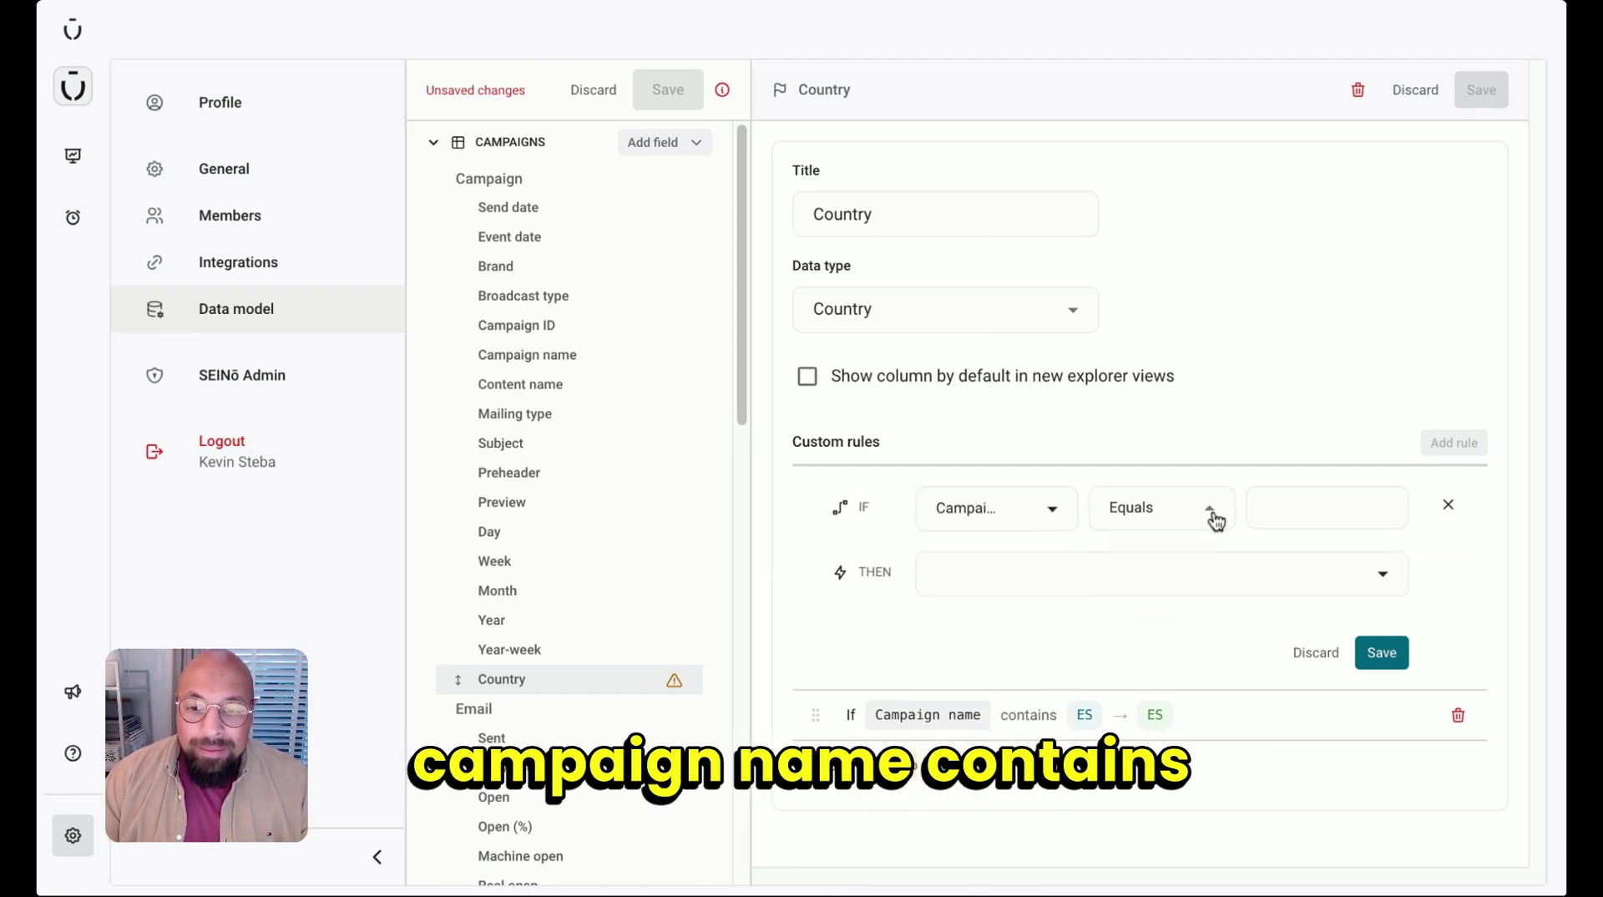
pyautogui.click(1213, 514)
pyautogui.click(1213, 601)
pyautogui.click(1366, 514)
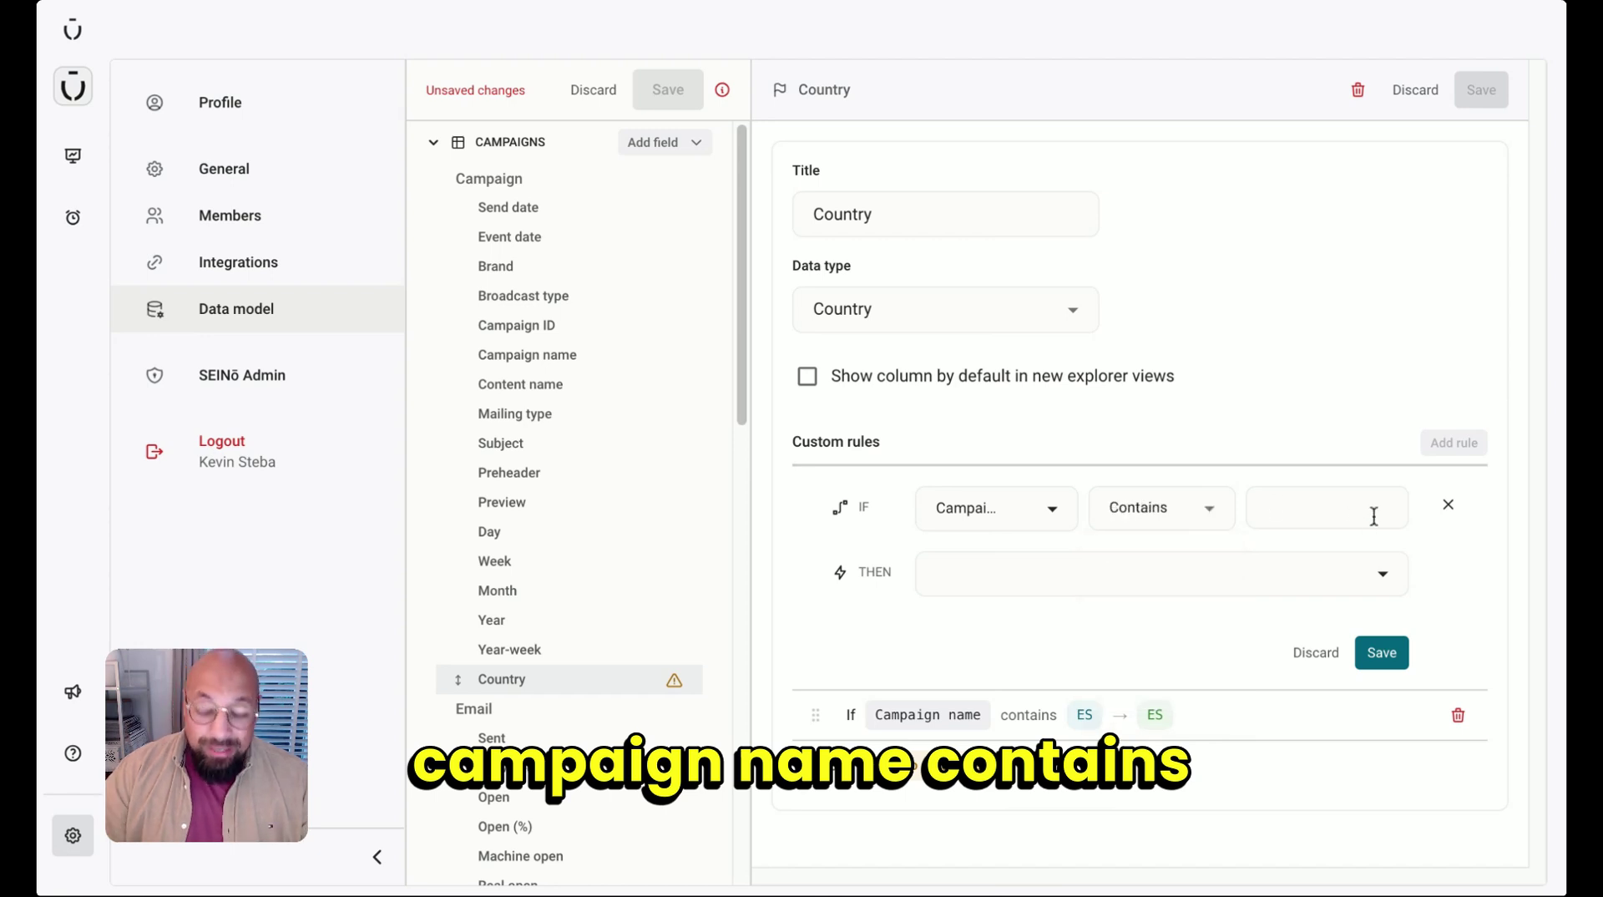
pyautogui.write('ru')
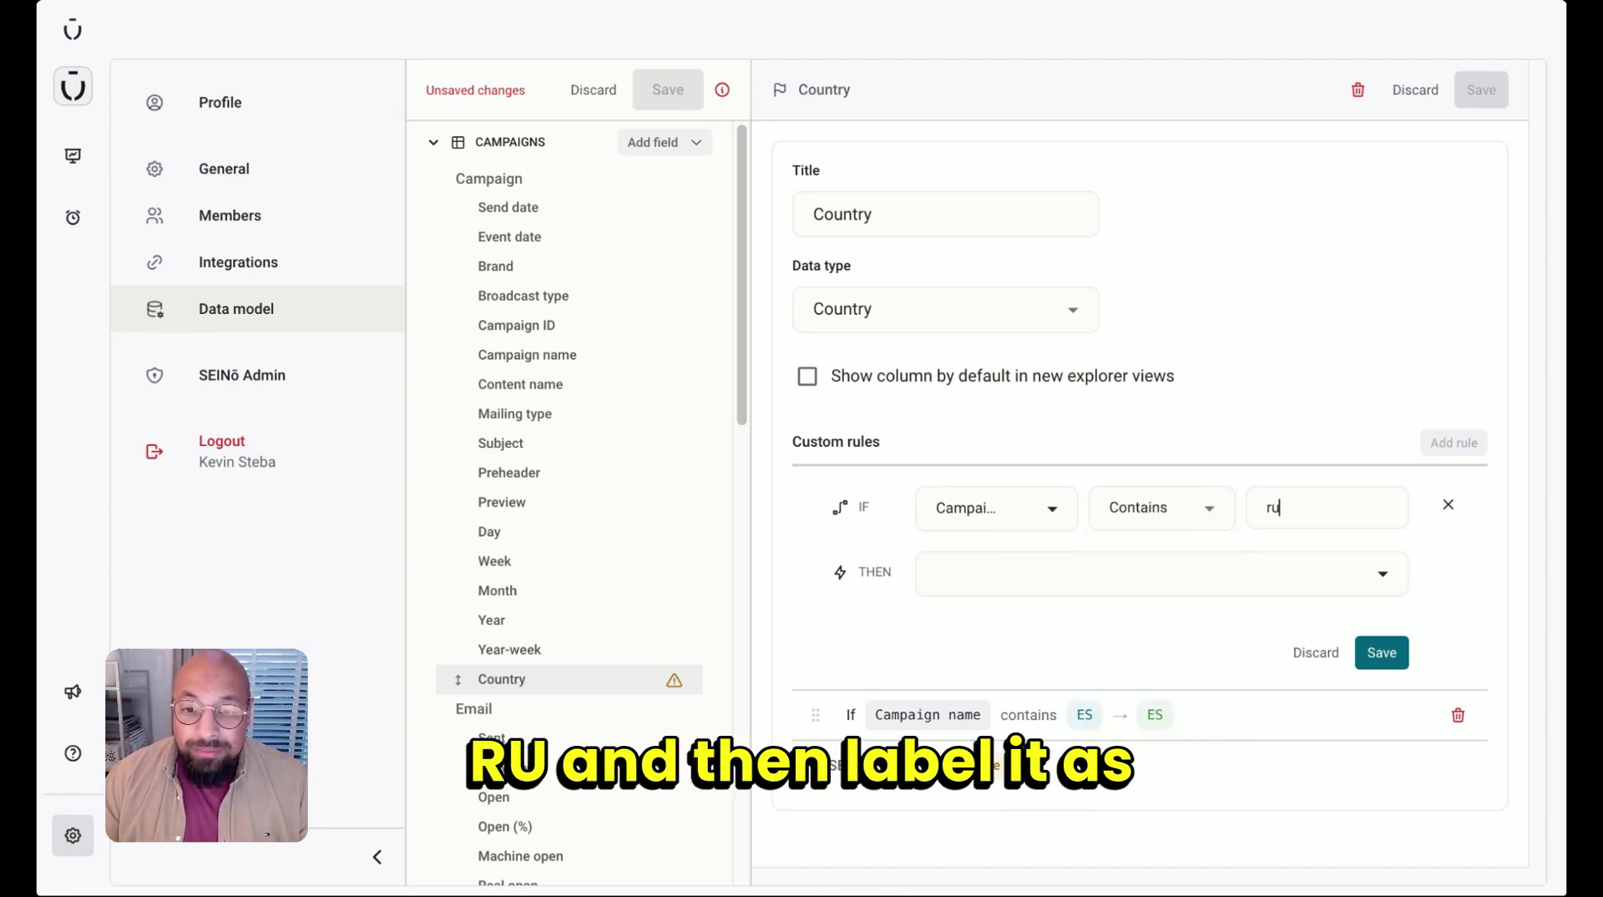
pyautogui.press('BackSpace')
pyautogui.press('BackSpace')
pyautogui.write('RU')
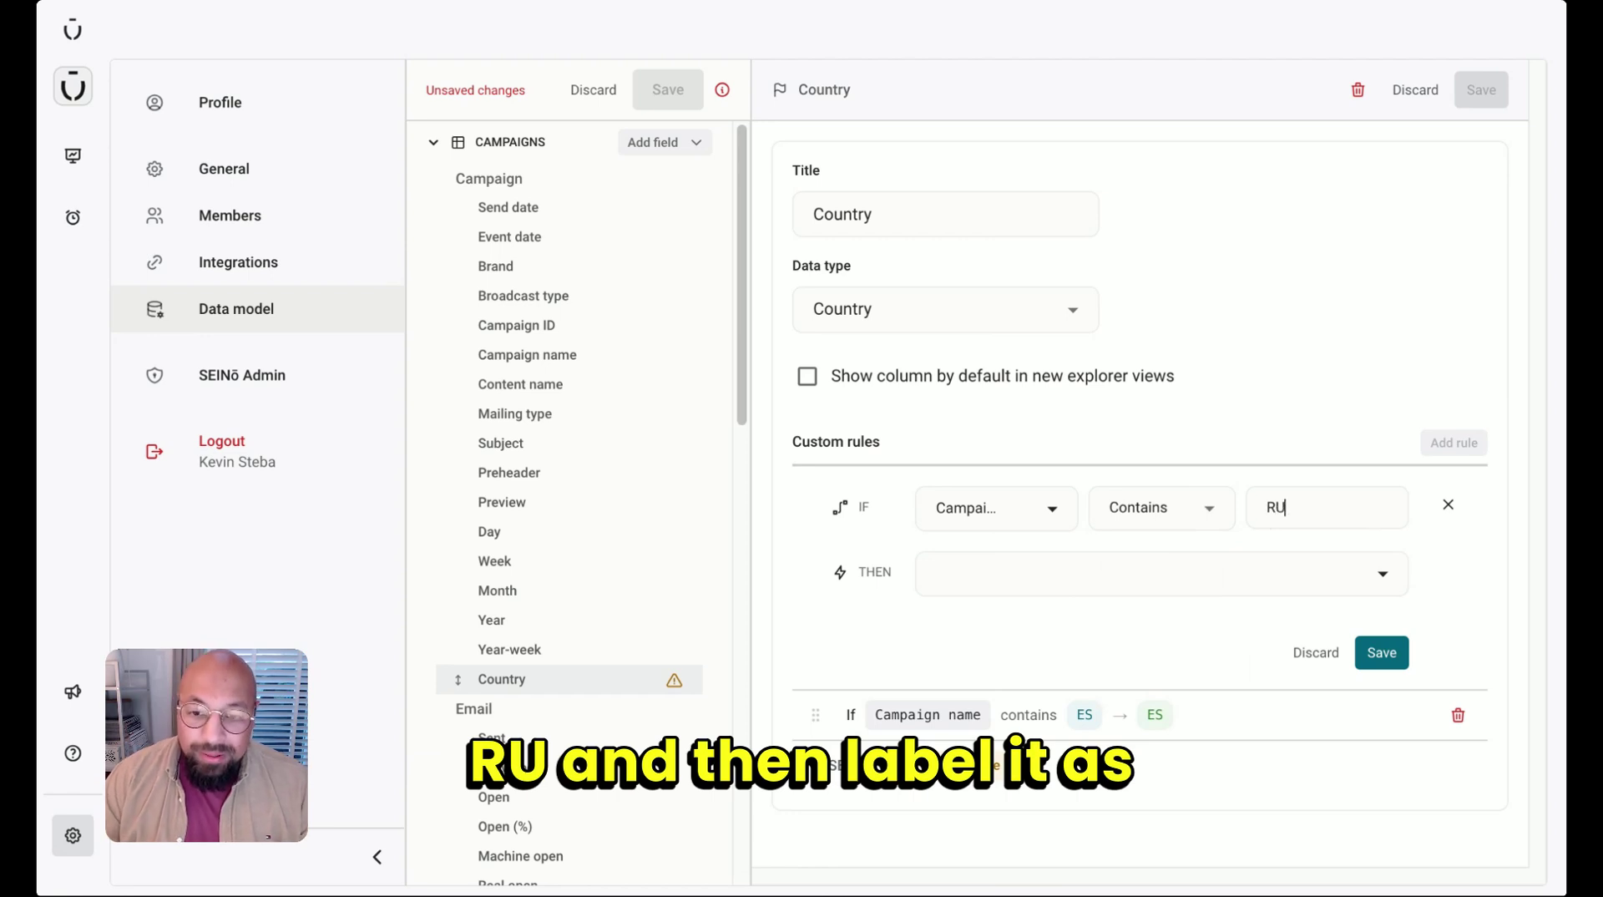
# - Assign Russian Federation as the result of the RU rule and save the rule
pyautogui.click(1124, 583)
pyautogui.write('rus')
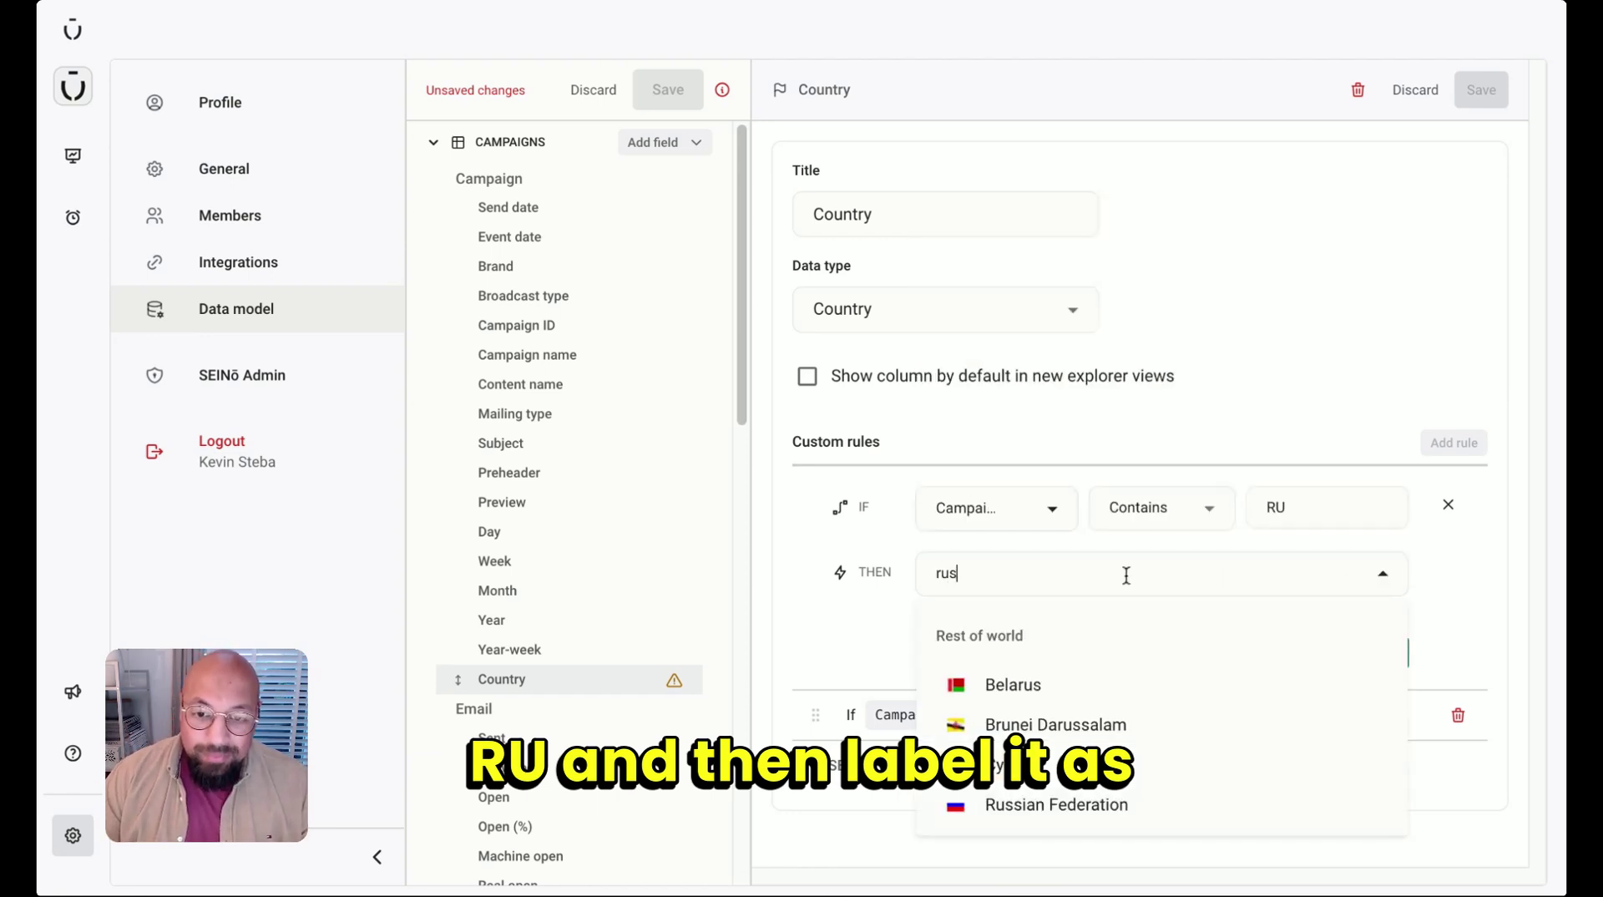
pyautogui.click(1074, 804)
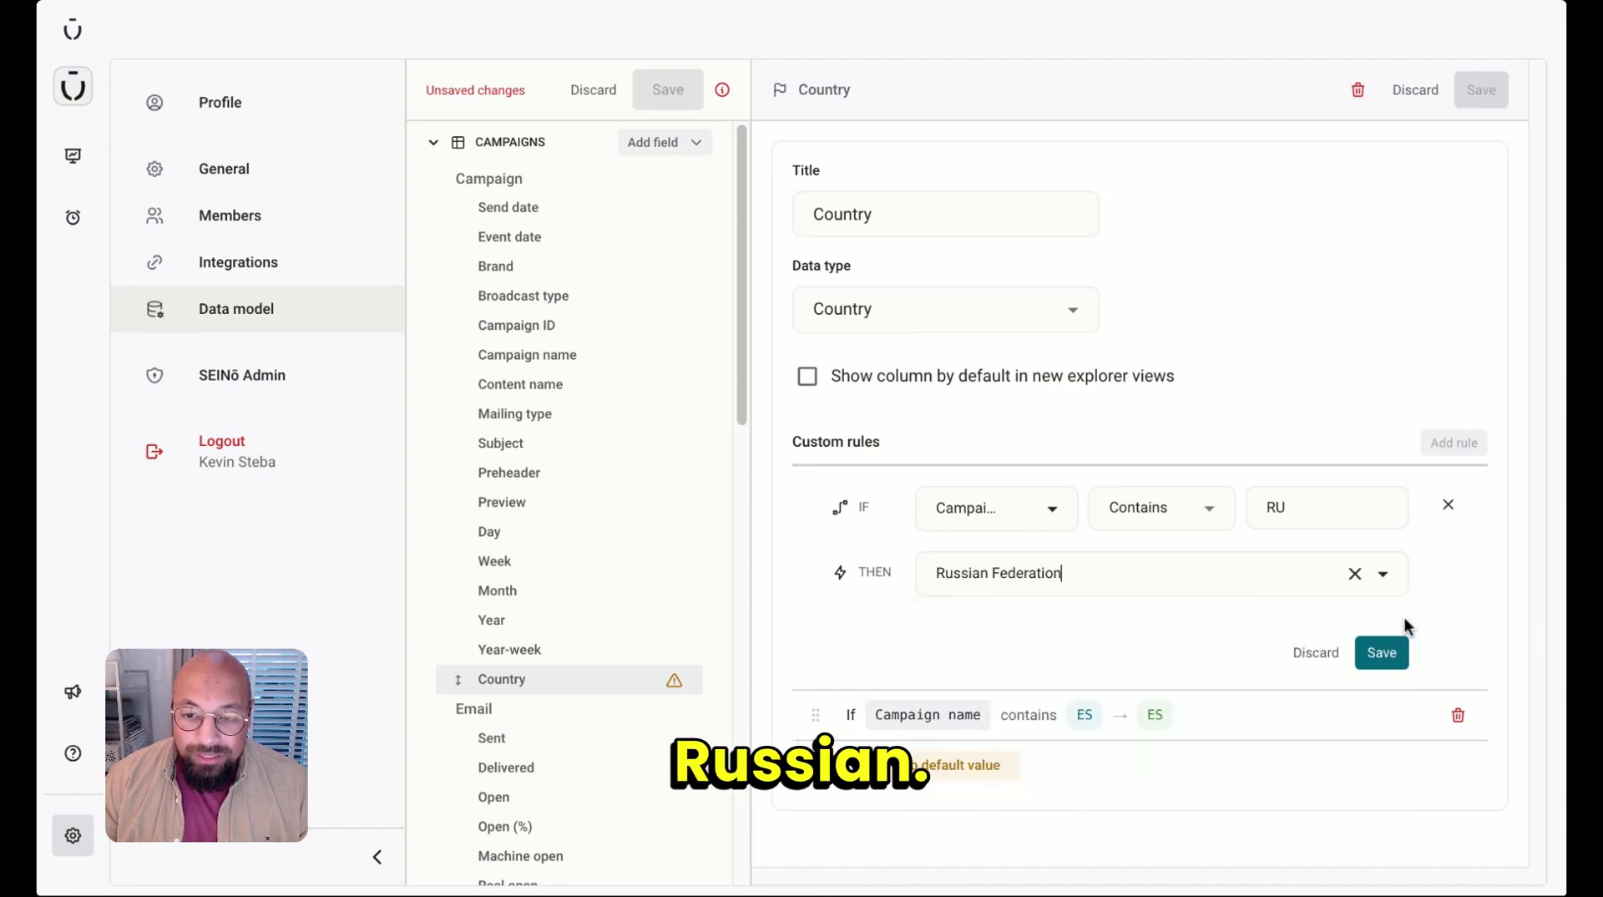
pyautogui.click(1382, 654)
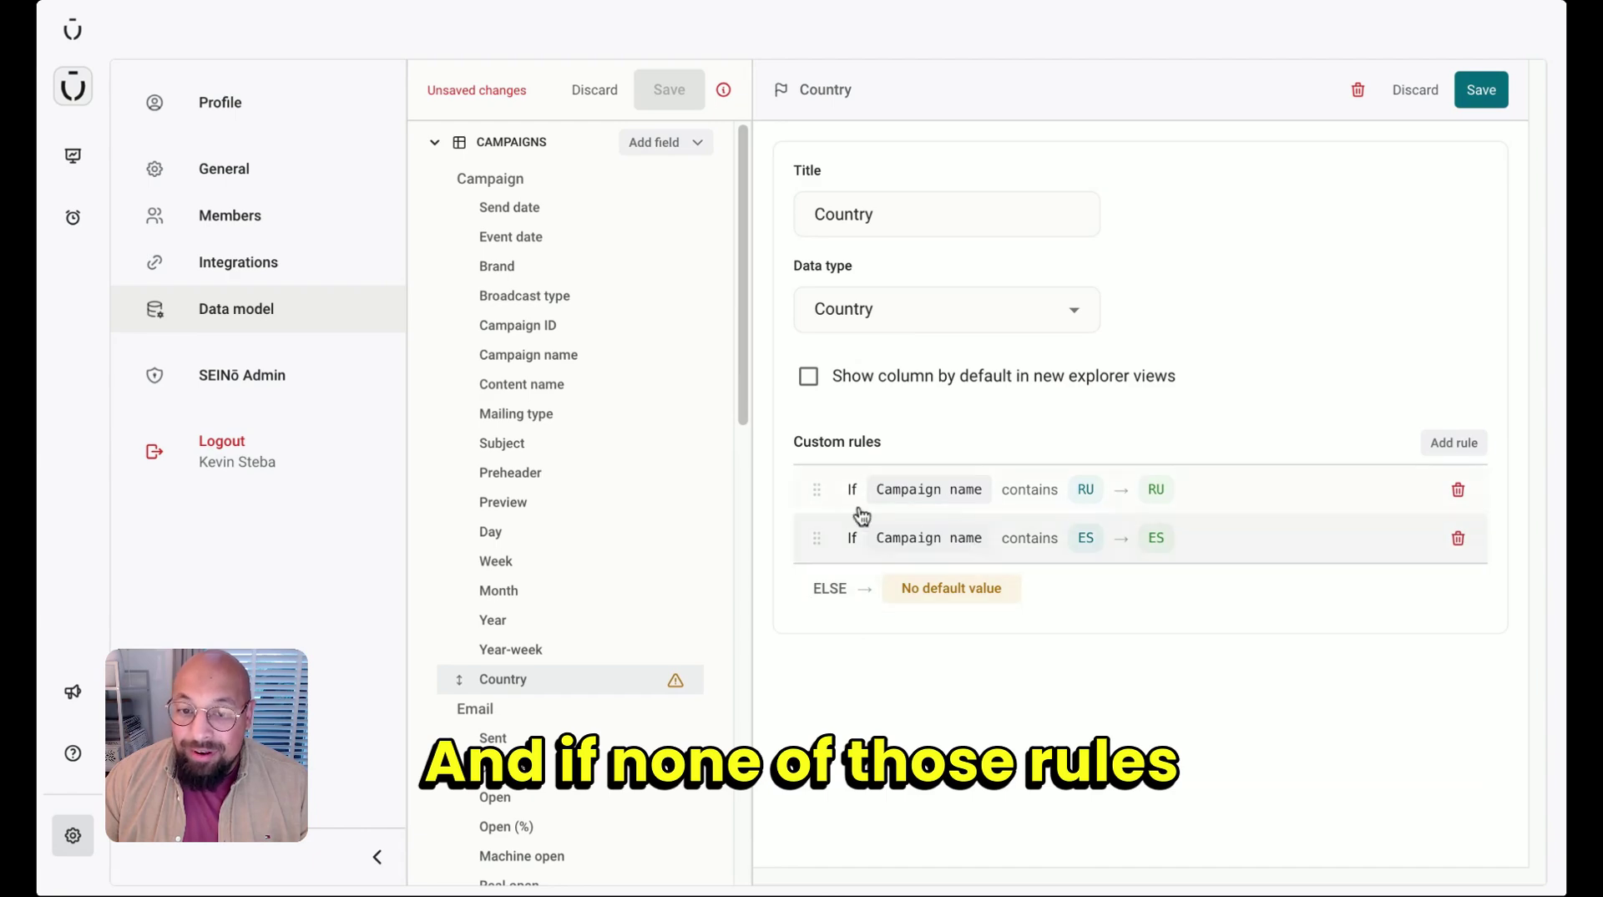
# - Set the default value for unmatched campaigns to Netherlands and save both the Country dimension and the data model
pyautogui.click(868, 589)
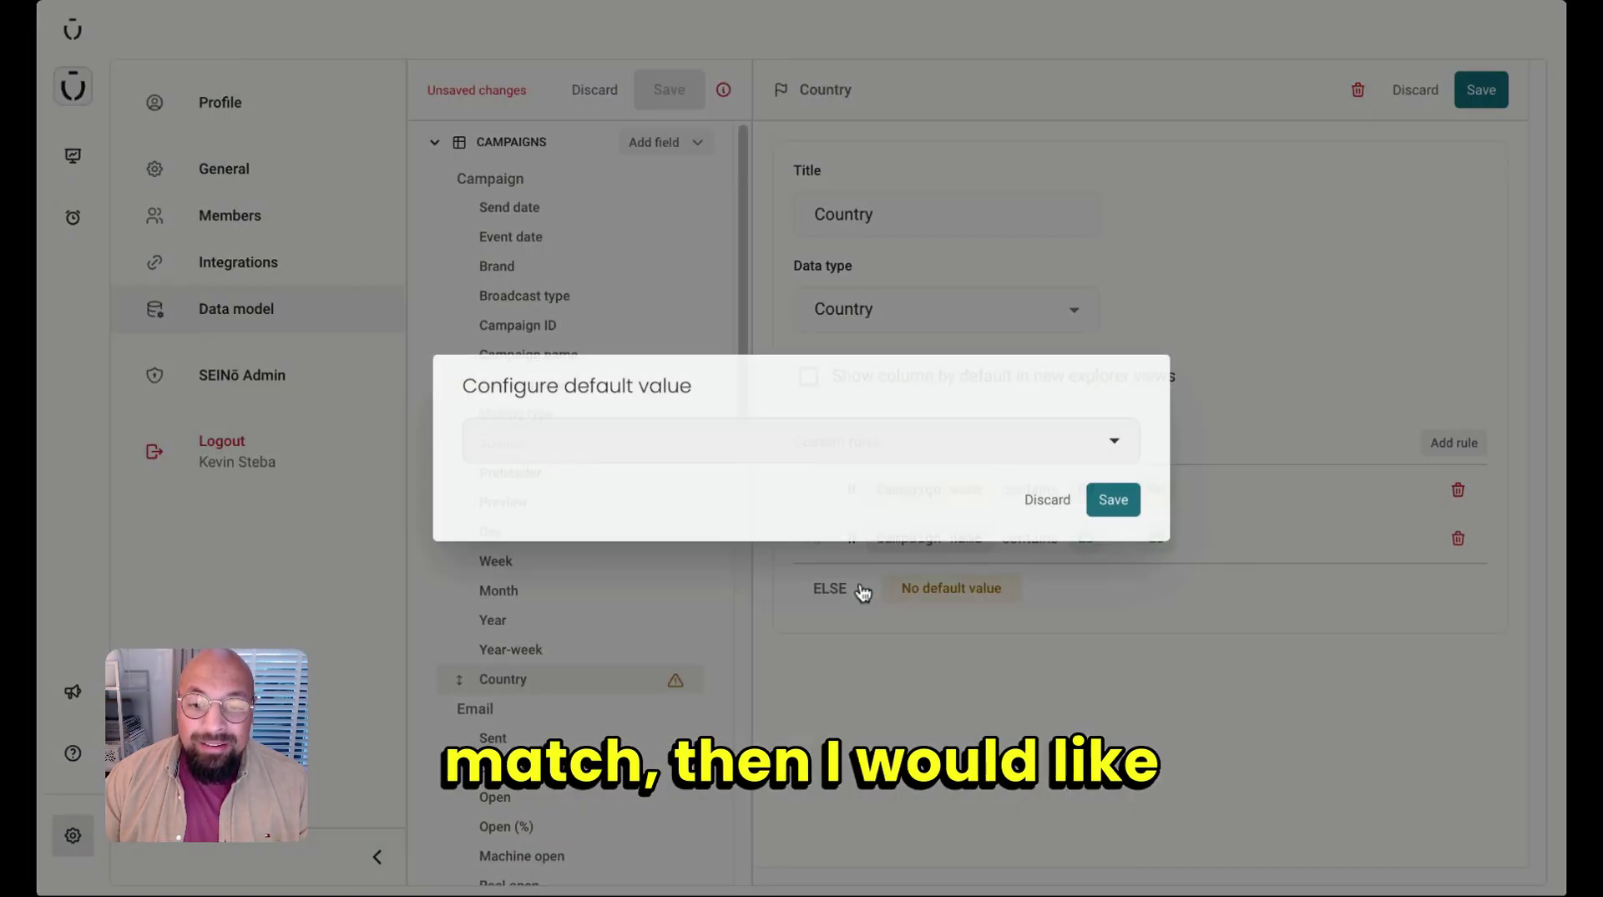
pyautogui.click(684, 439)
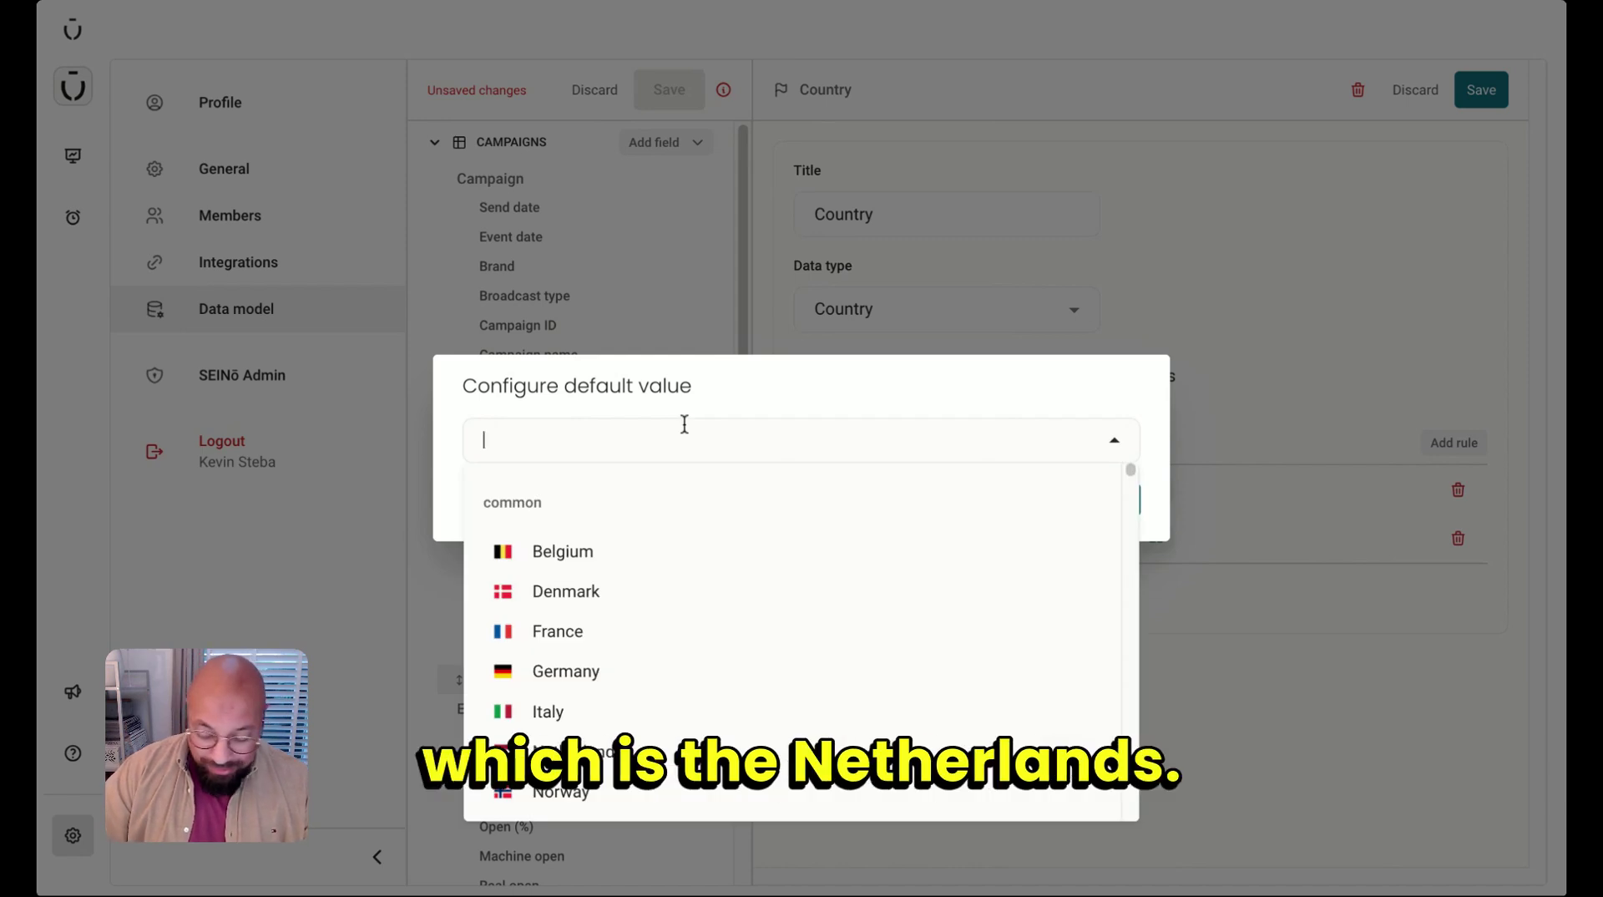
pyautogui.write('ne')
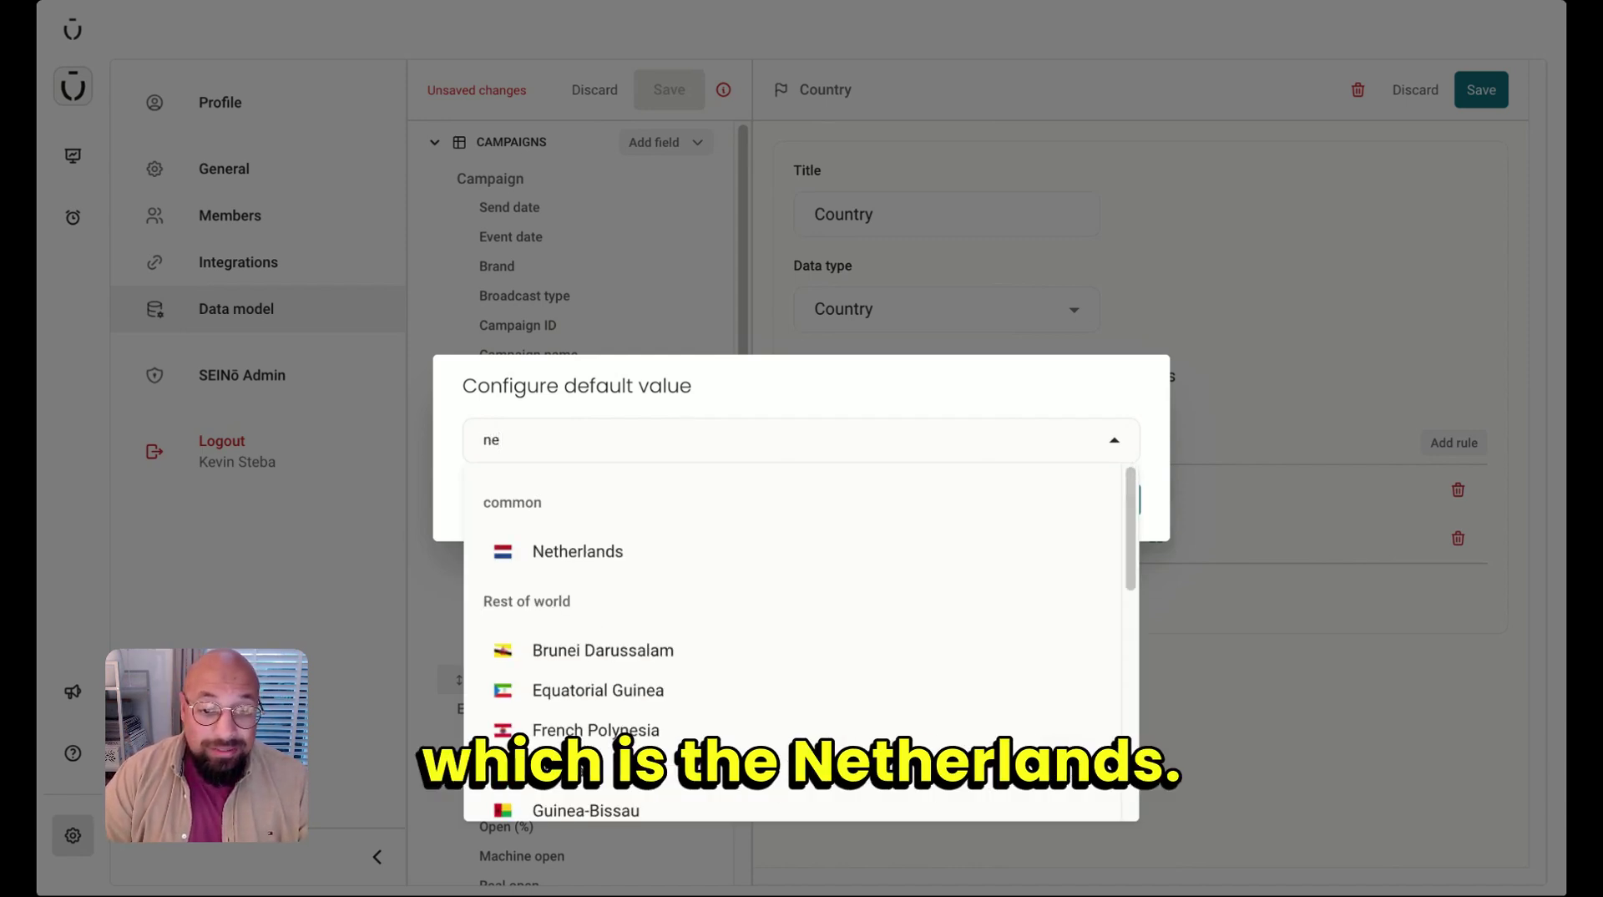
pyautogui.click(613, 553)
pyautogui.click(1128, 500)
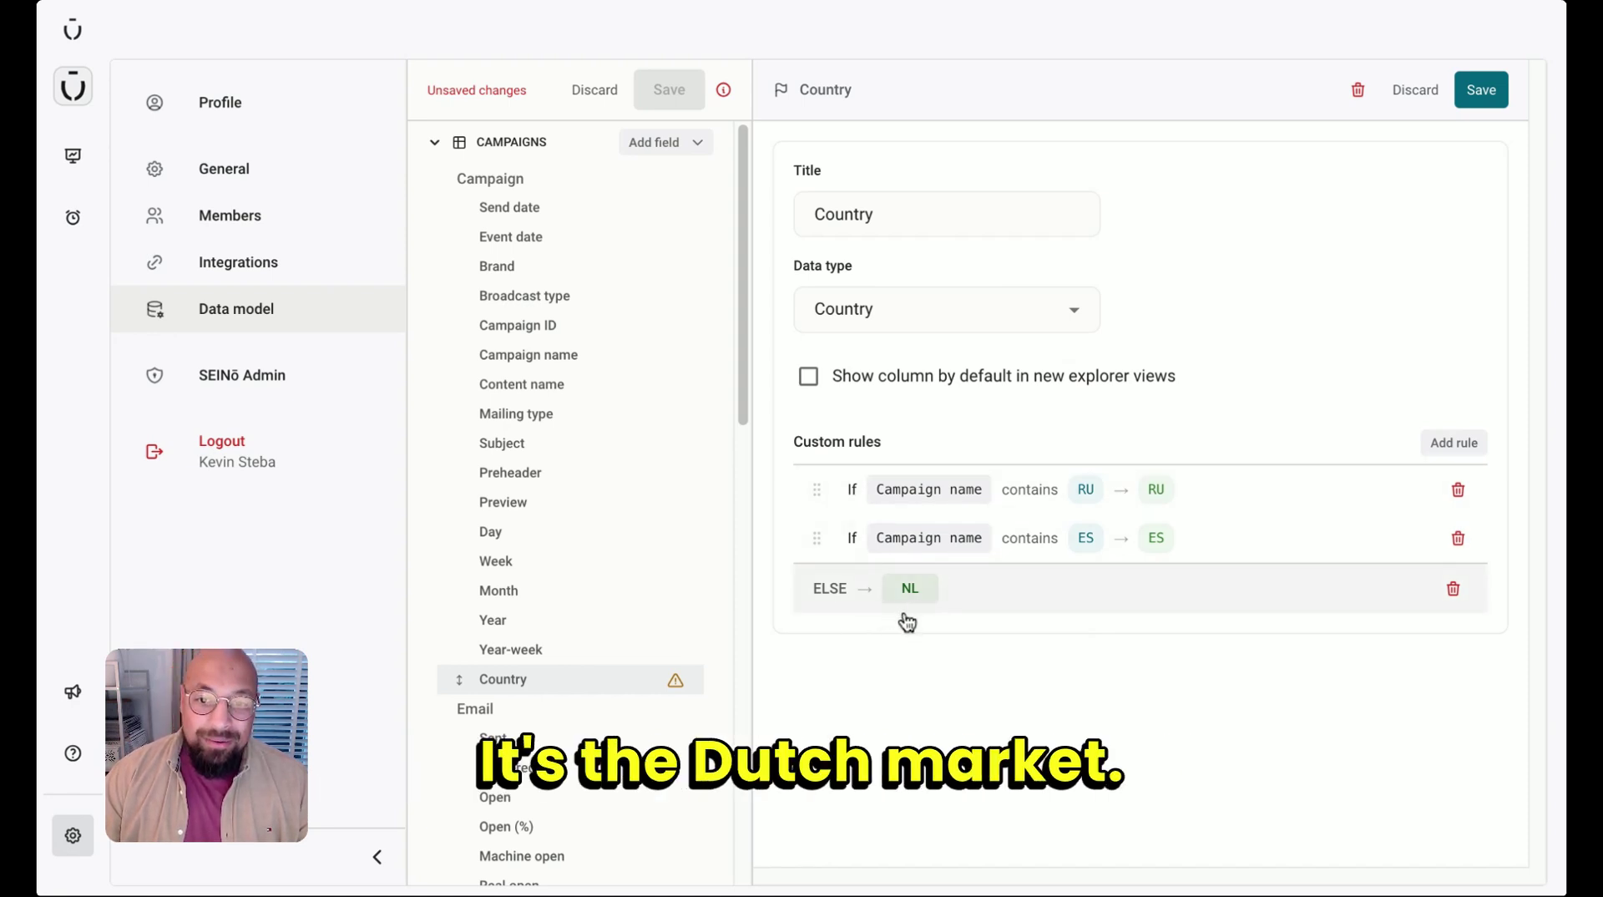
pyautogui.click(1477, 90)
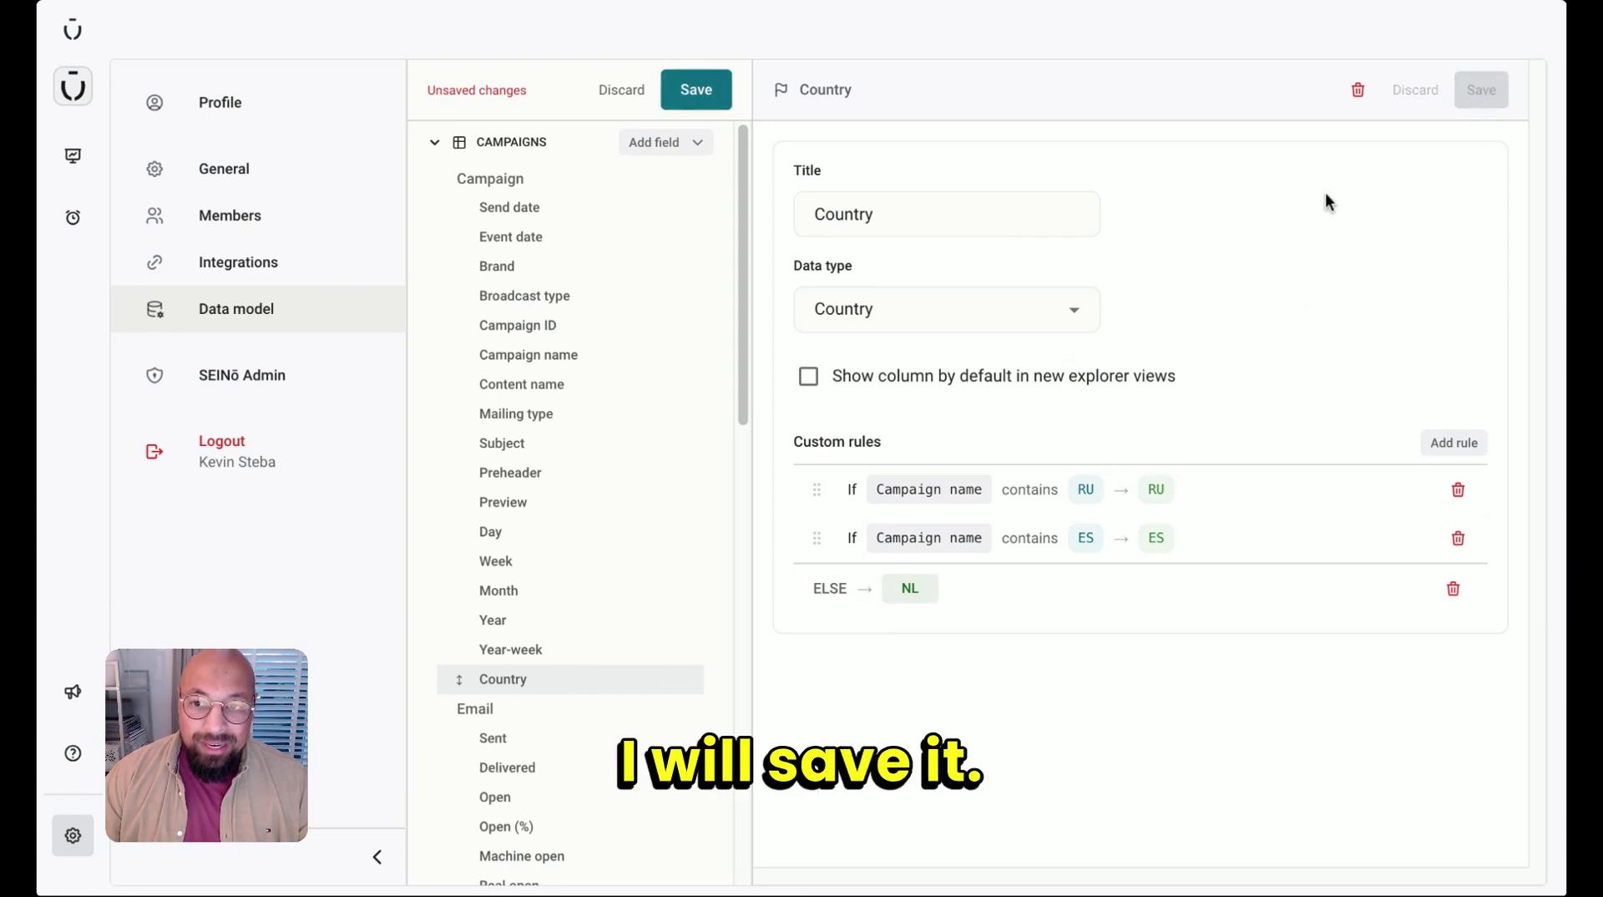
pyautogui.click(695, 89)
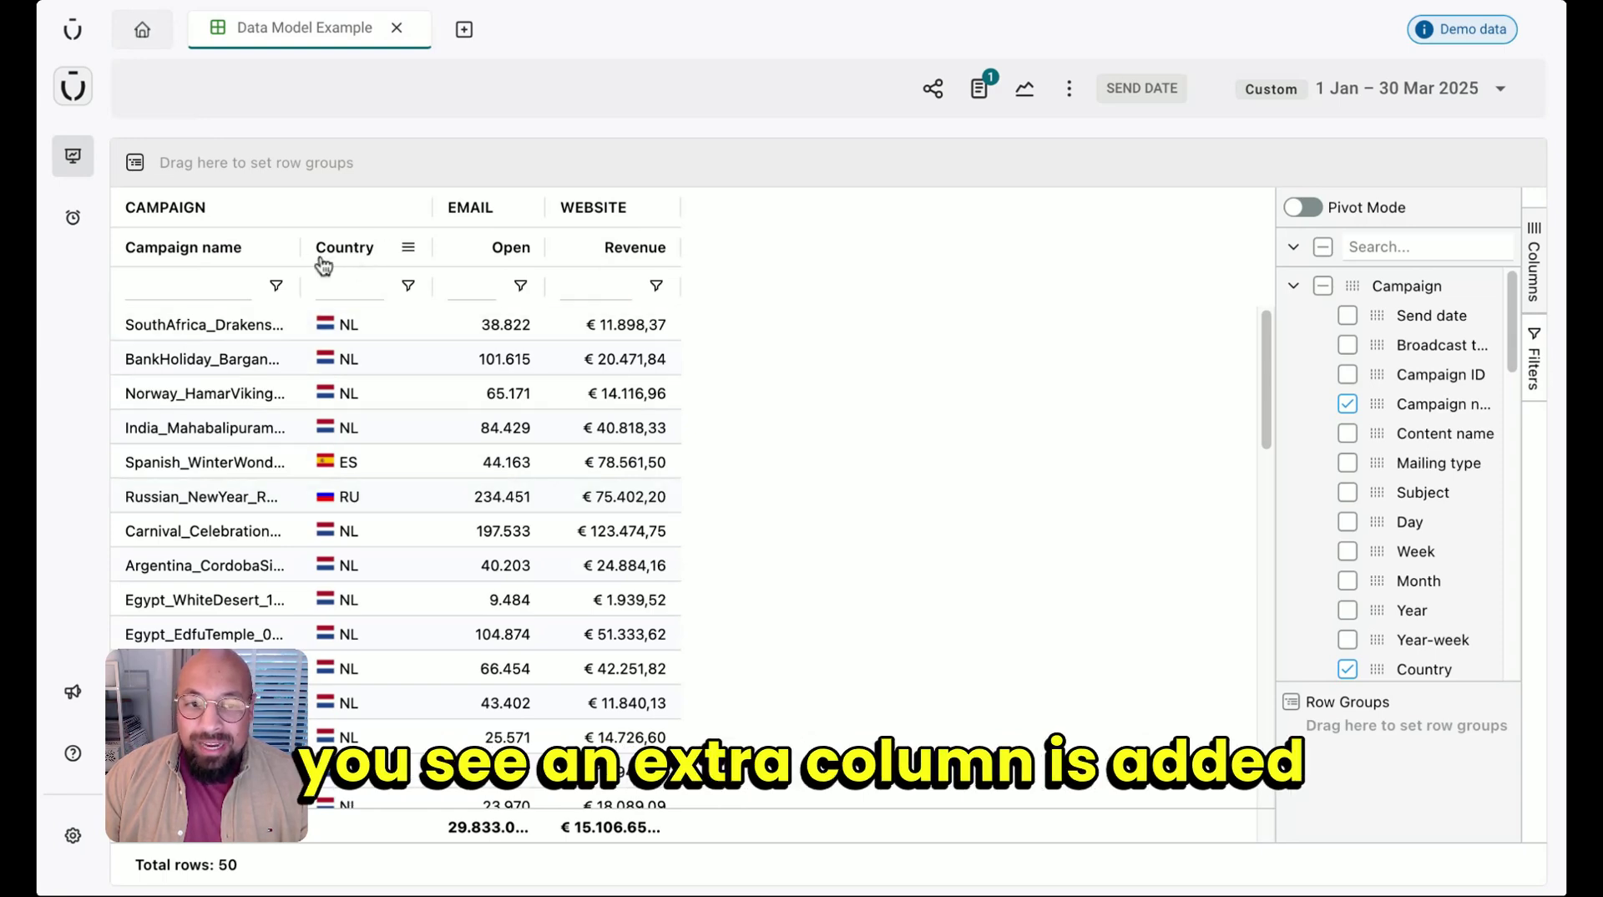
# - Widen the Campaign name column in the report to fit the full names and review each campaign's country label
pyautogui.doubleClick(298, 248)
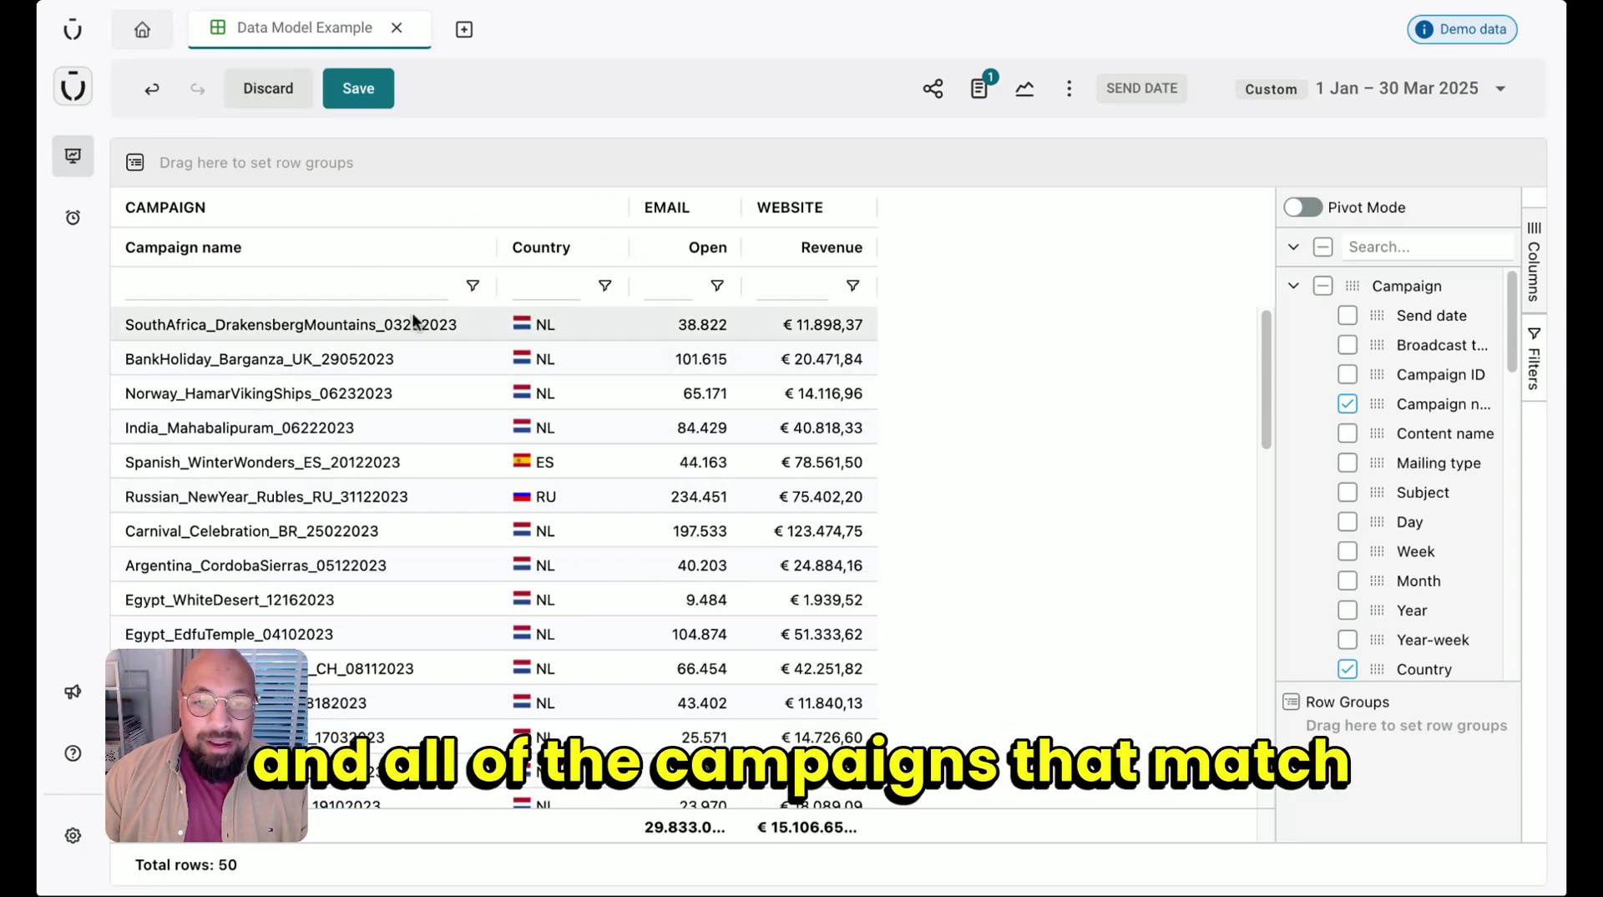
pyautogui.click(263, 466)
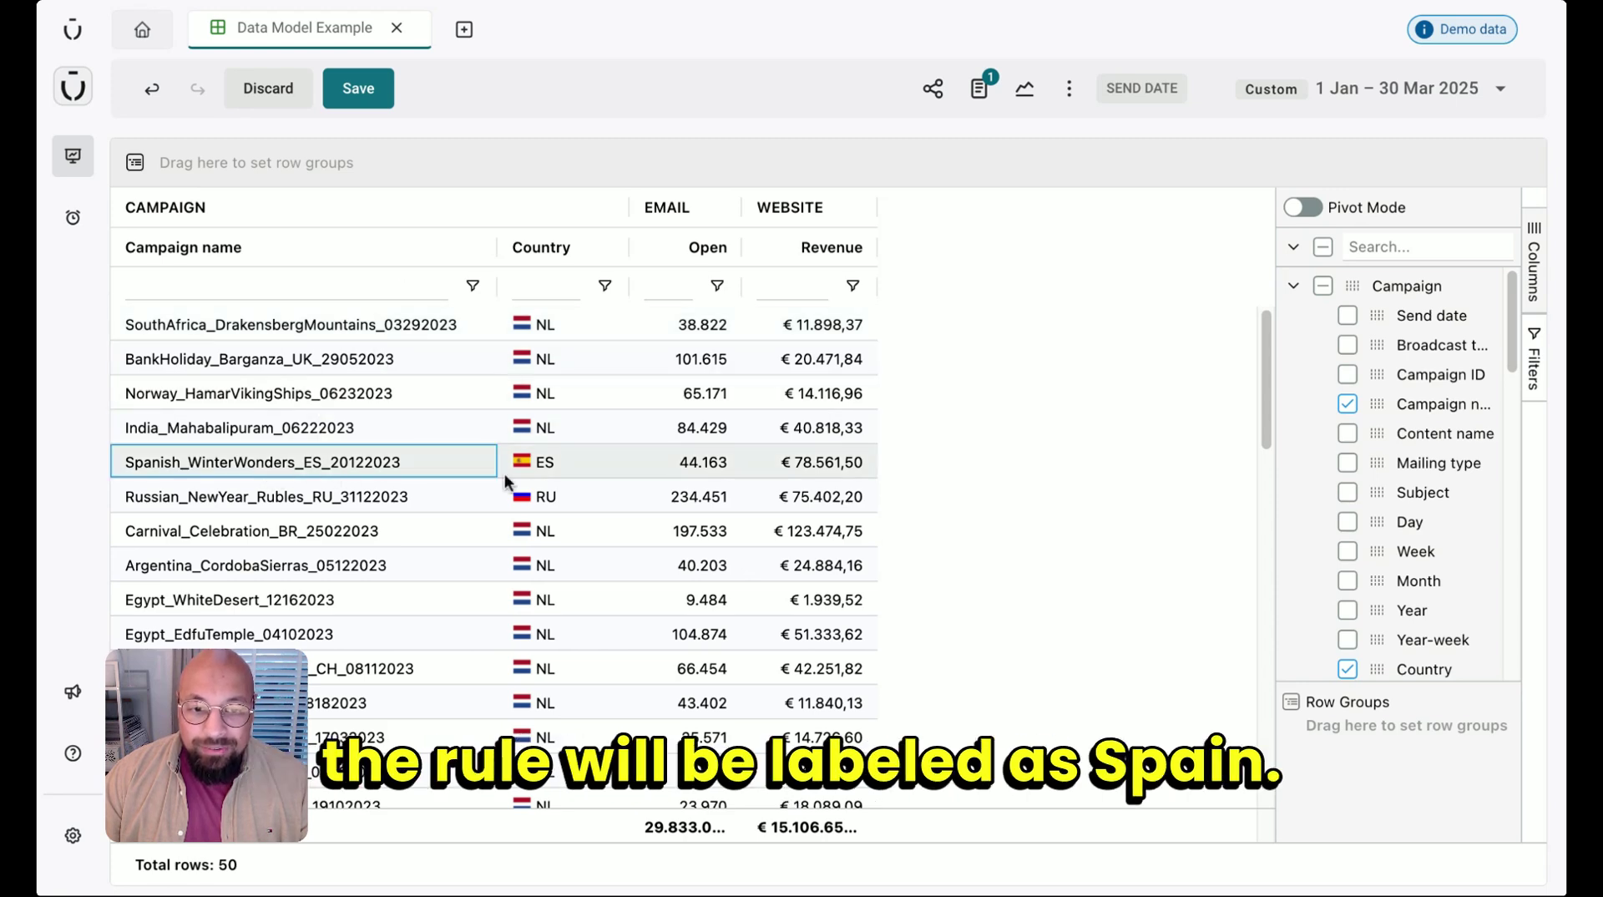
pyautogui.click(538, 470)
pyautogui.scroll(-3, 364, 473)
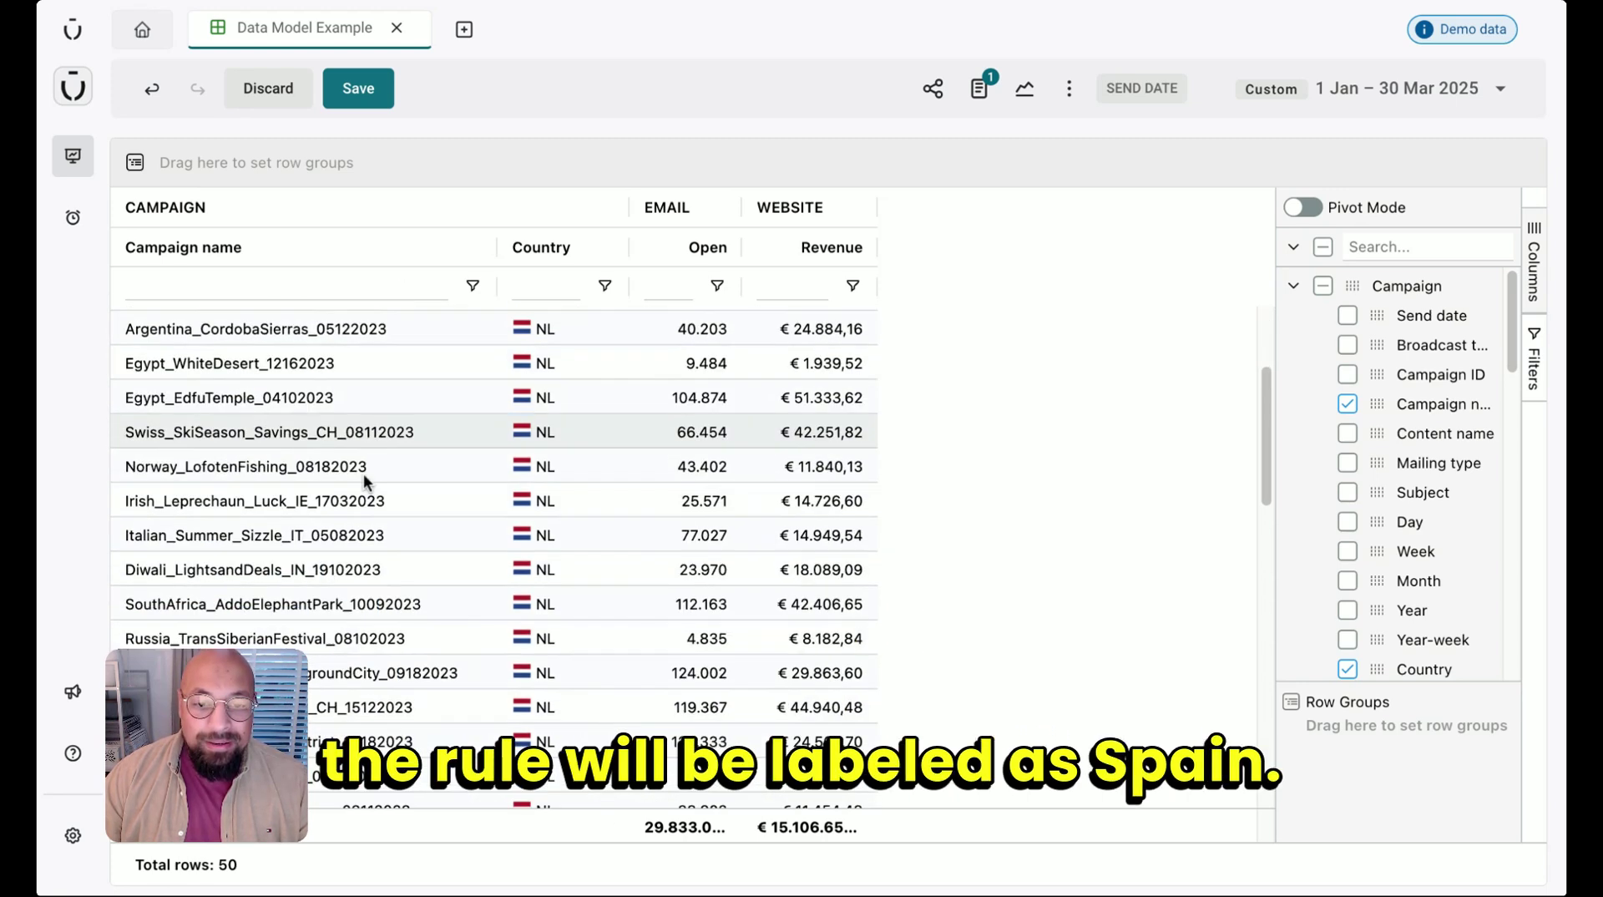
pyautogui.scroll(-1, 363, 474)
pyautogui.scroll(5, 363, 474)
# - Filter the report's Country column to show only the campaigns labelled RU
pyautogui.click(604, 286)
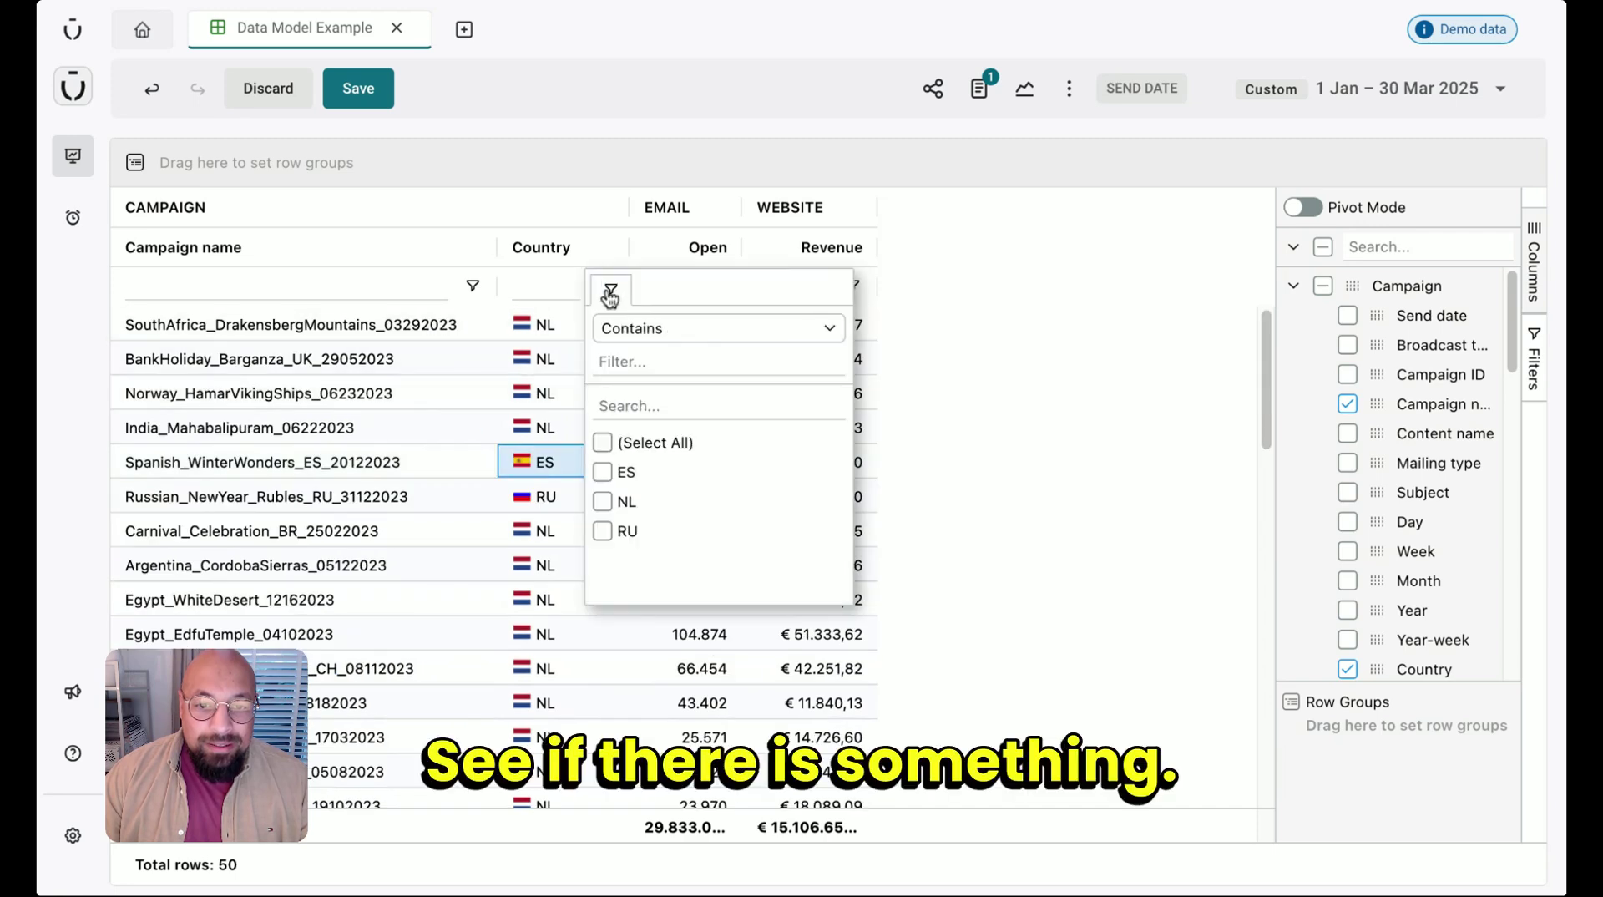
pyautogui.click(603, 501)
pyautogui.click(603, 501)
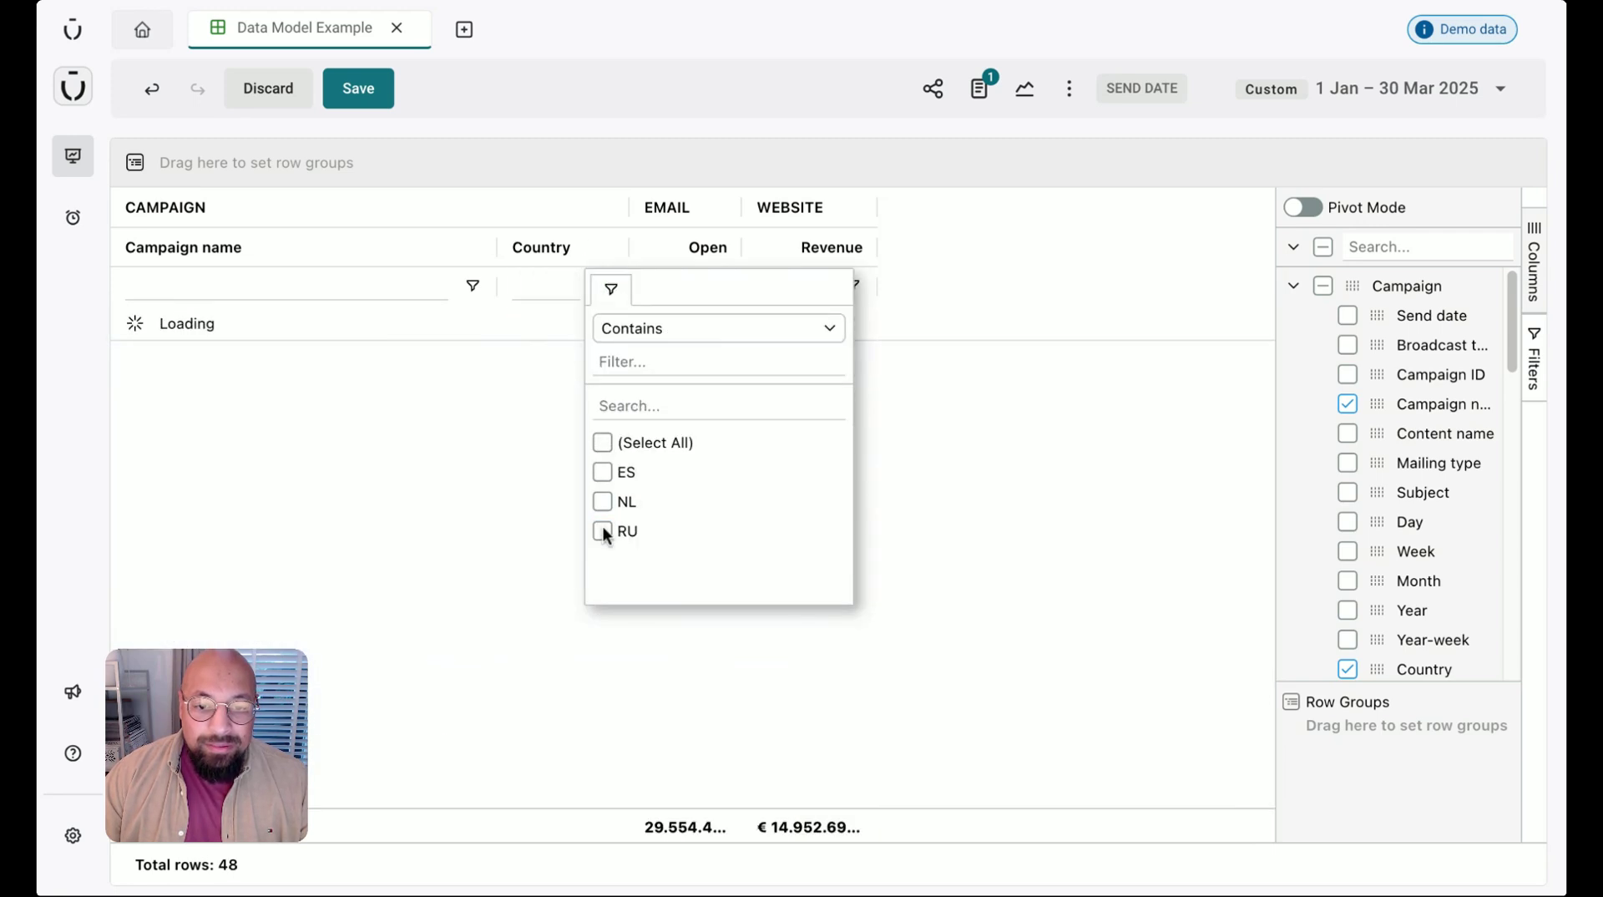
pyautogui.click(603, 531)
pyautogui.click(513, 383)
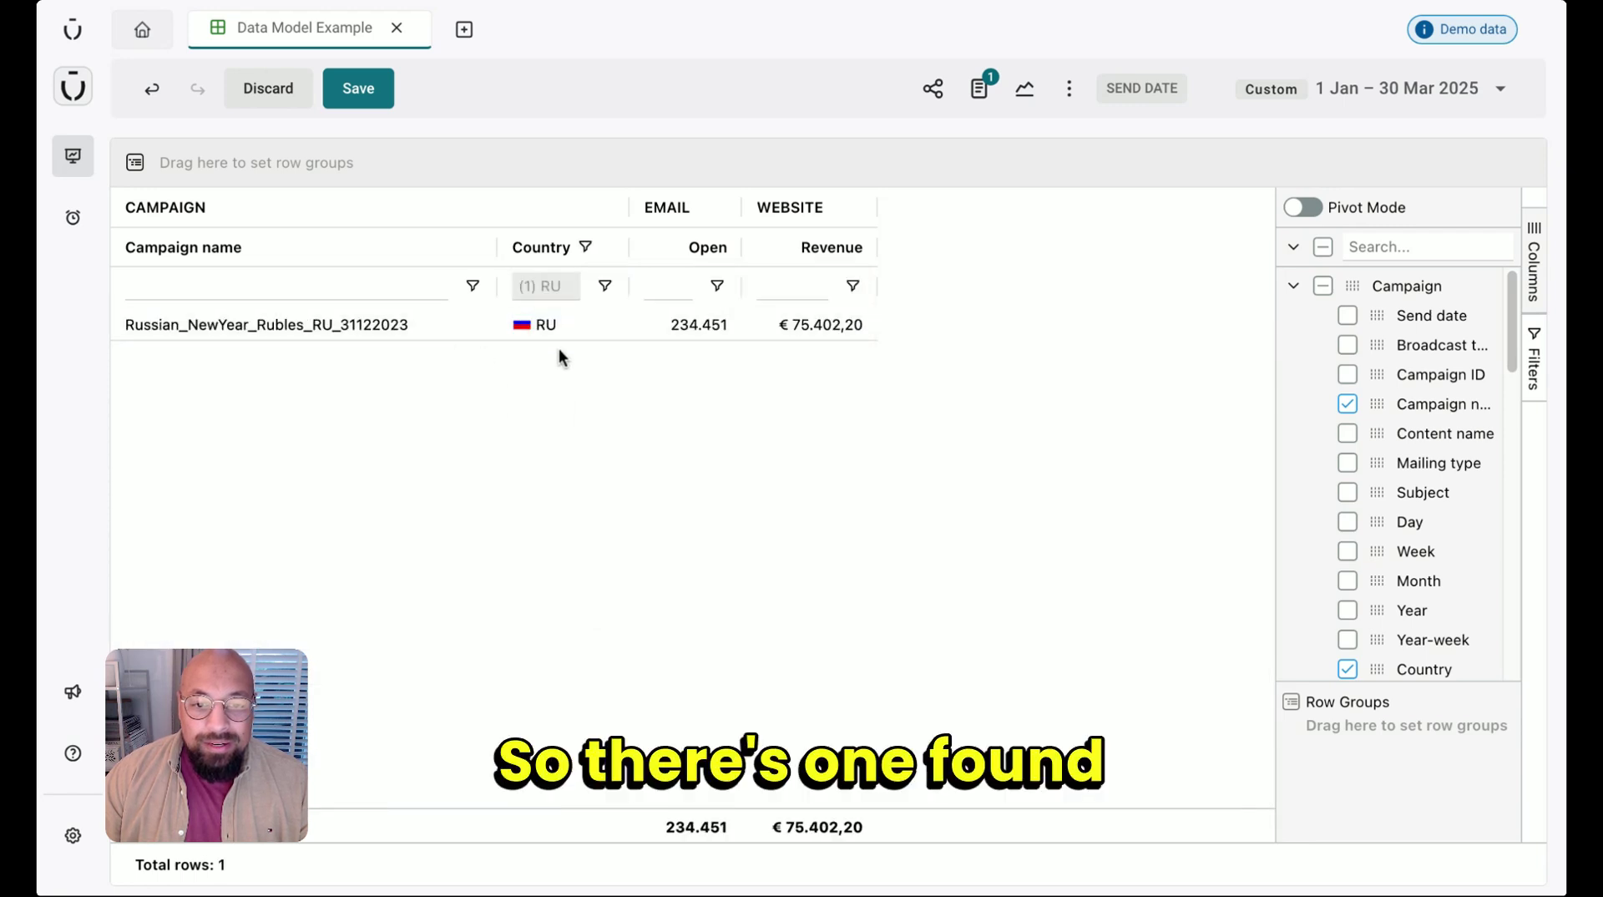
# - Extend the Country filter with ES and NL so that campaigns of all three countries are listed
pyautogui.click(608, 286)
pyautogui.click(603, 501)
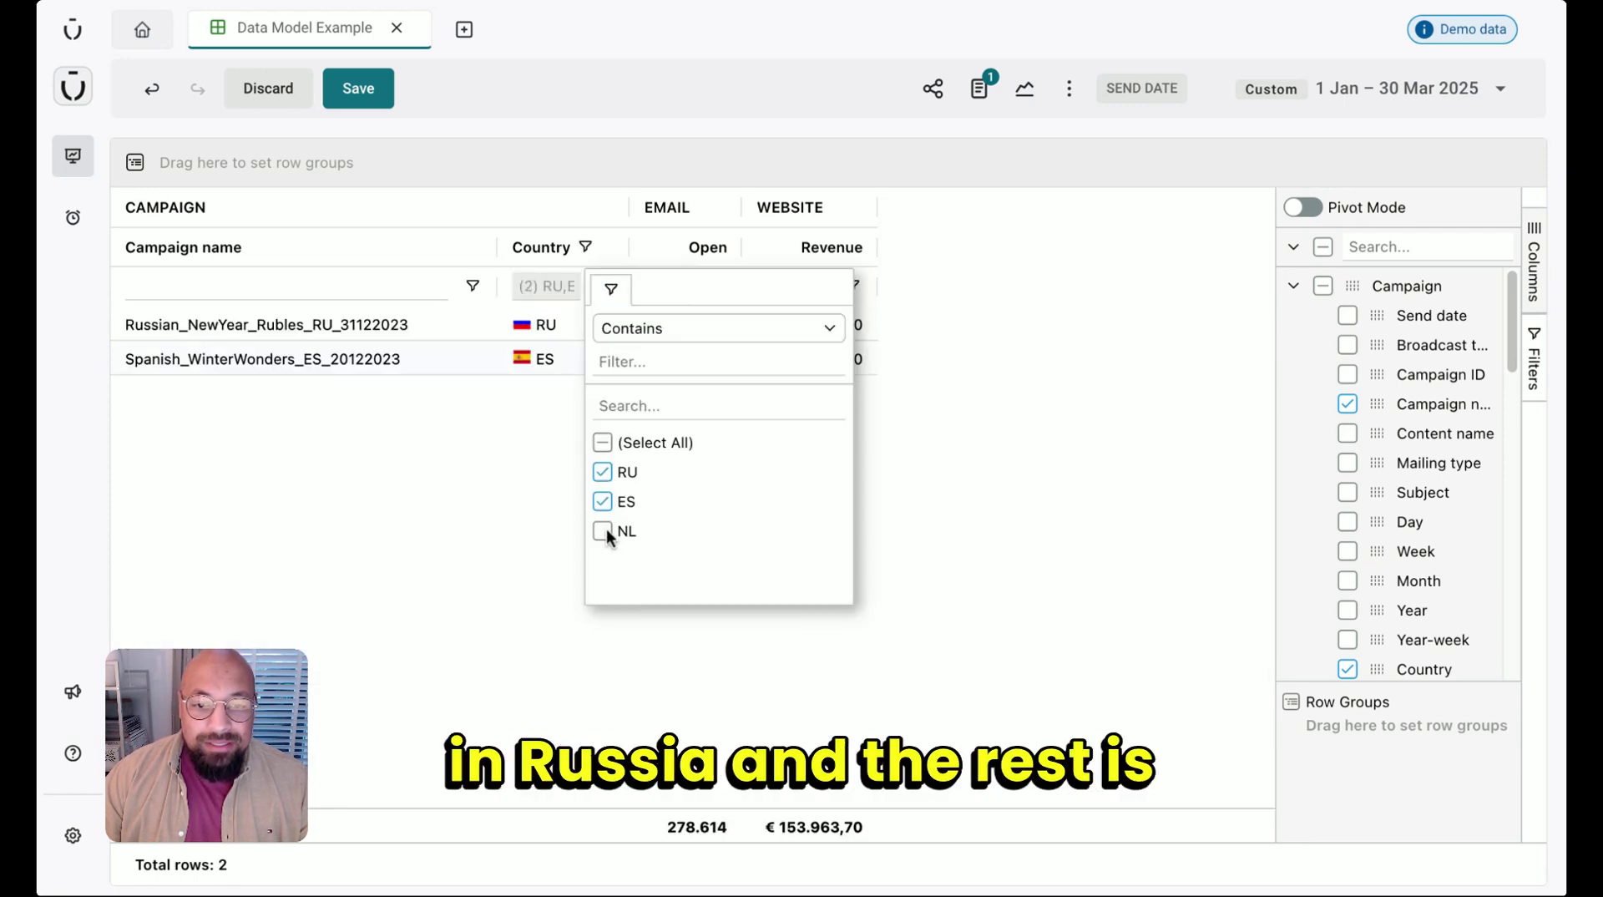
pyautogui.click(601, 531)
pyautogui.click(561, 531)
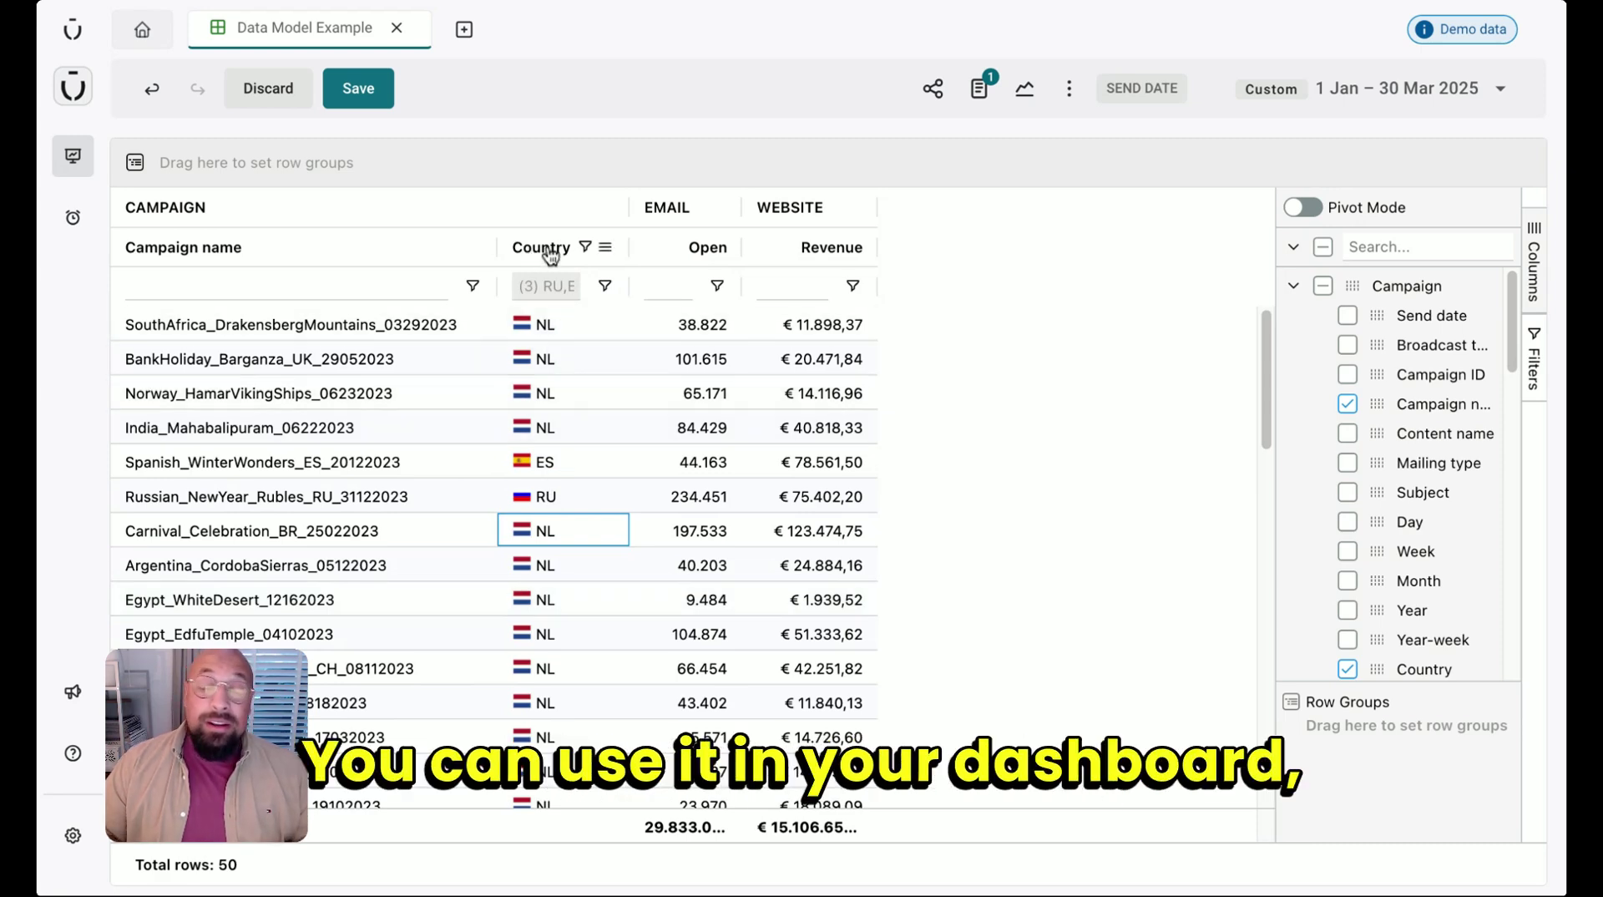
# - Group the report rows by Country, fit the Revenue column to its values, narrow the Campaign name column, and save the report
pyautogui.moveTo(541, 247); pyautogui.dragTo(451, 166)
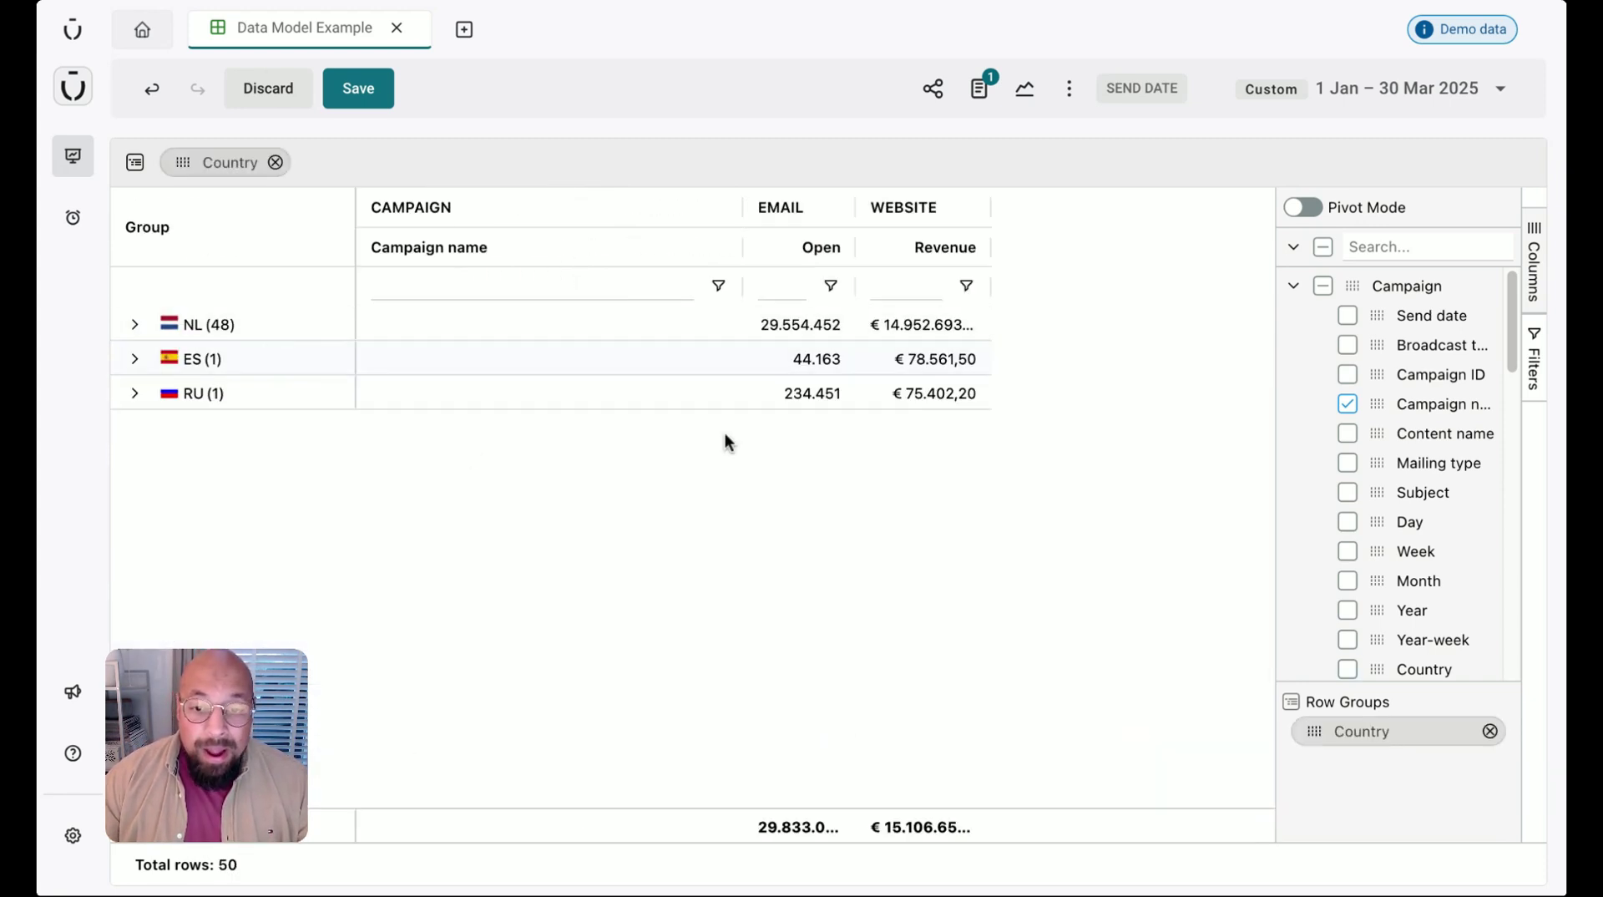
pyautogui.doubleClick(993, 257)
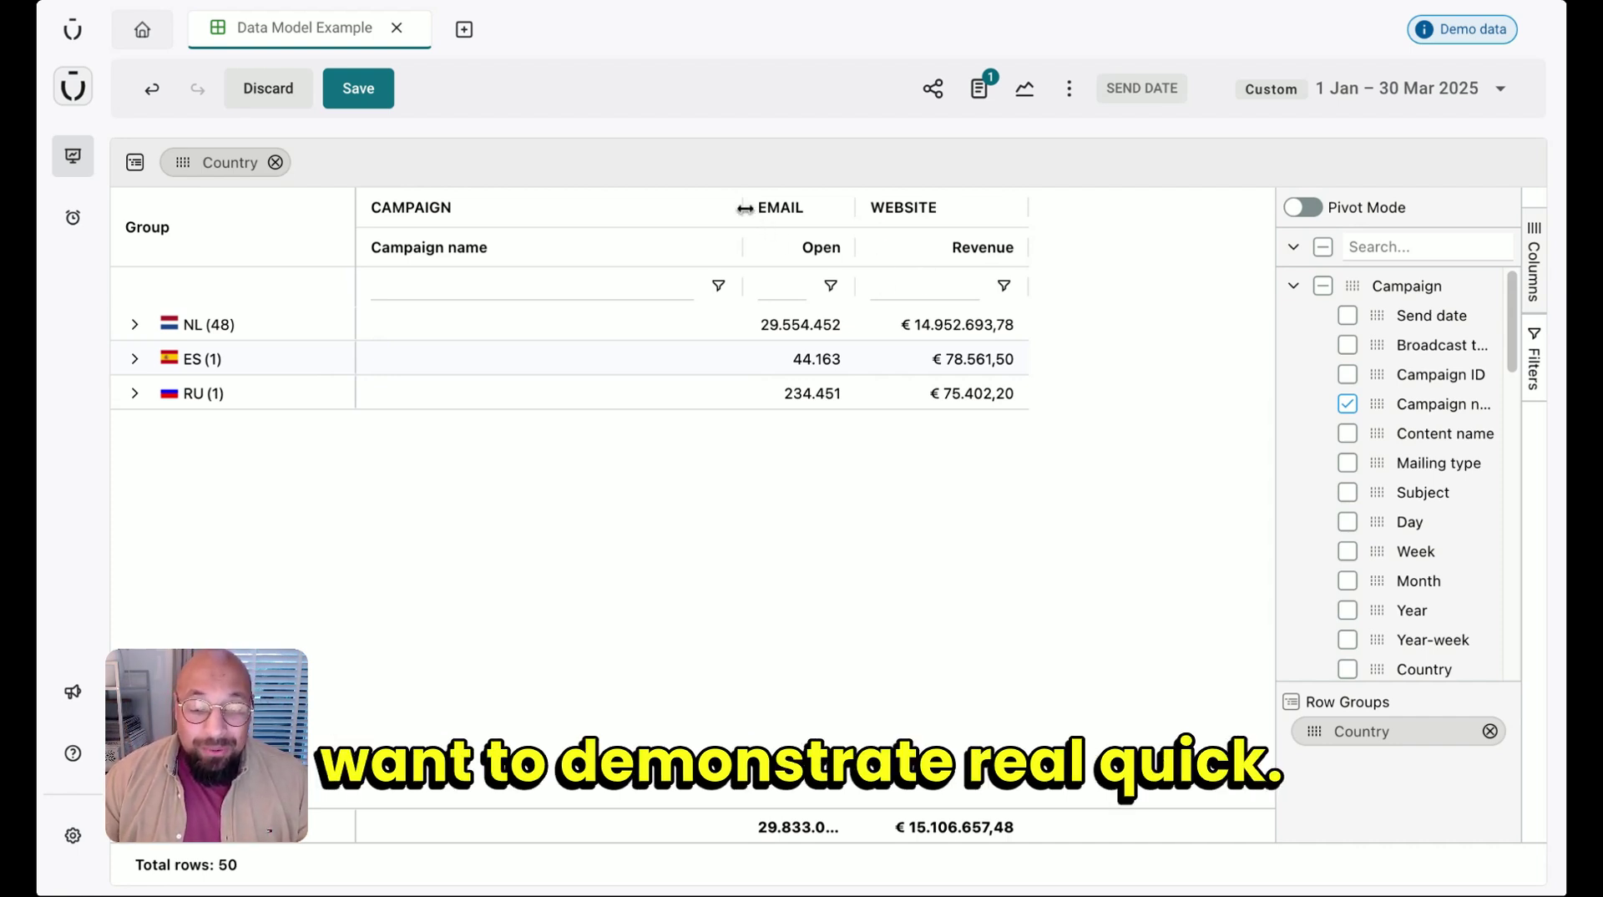
pyautogui.moveTo(741, 207); pyautogui.dragTo(547, 201)
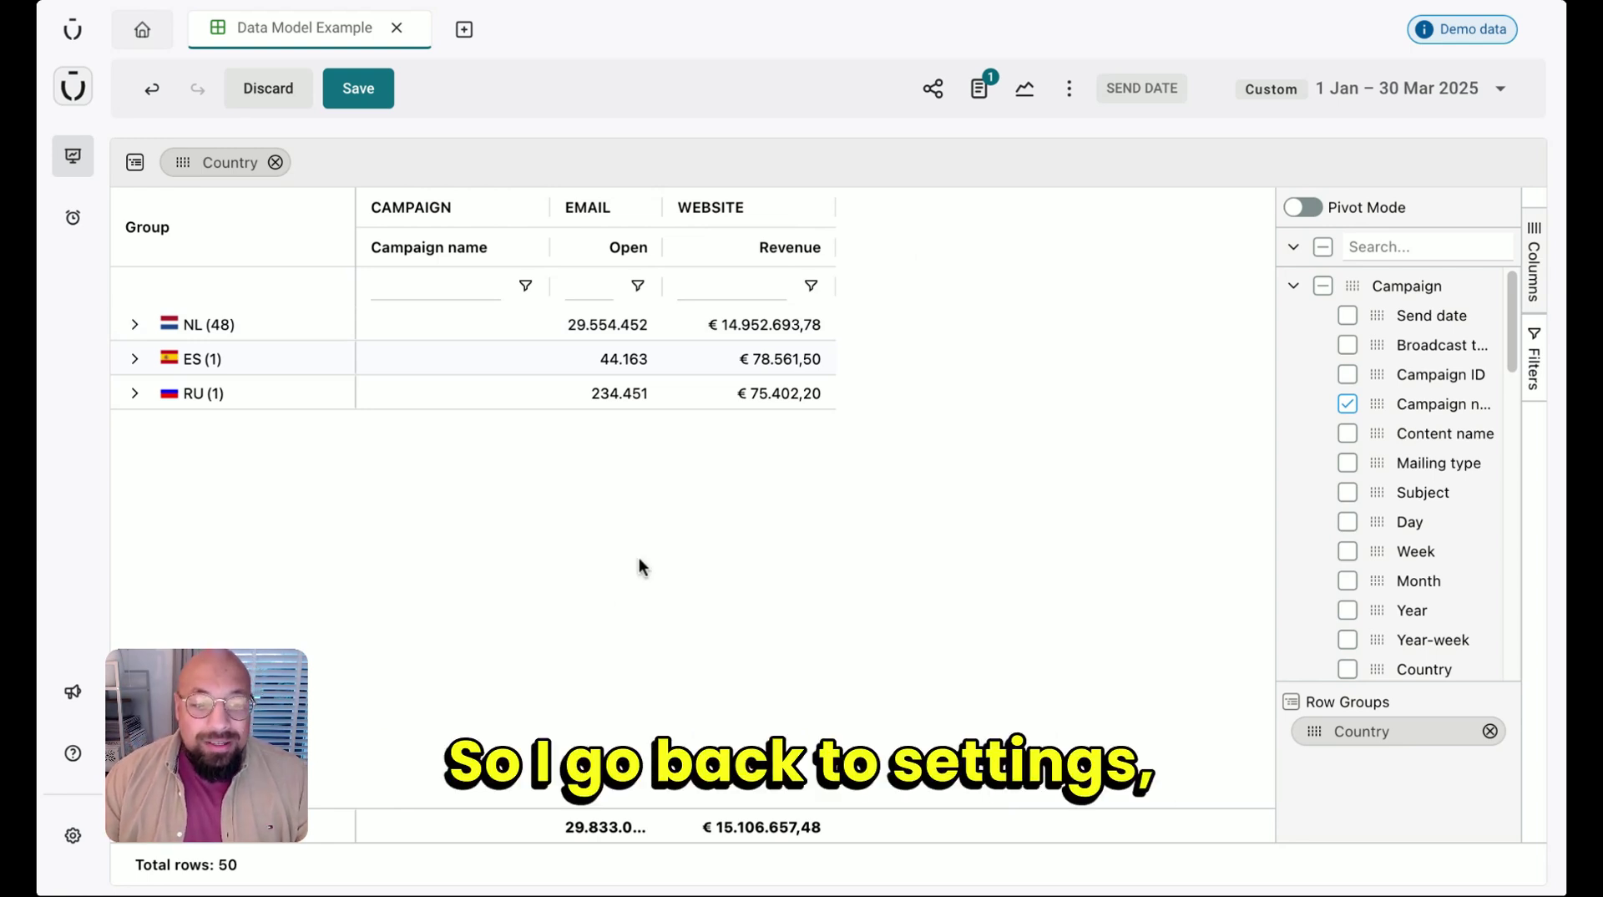
pyautogui.click(360, 75)
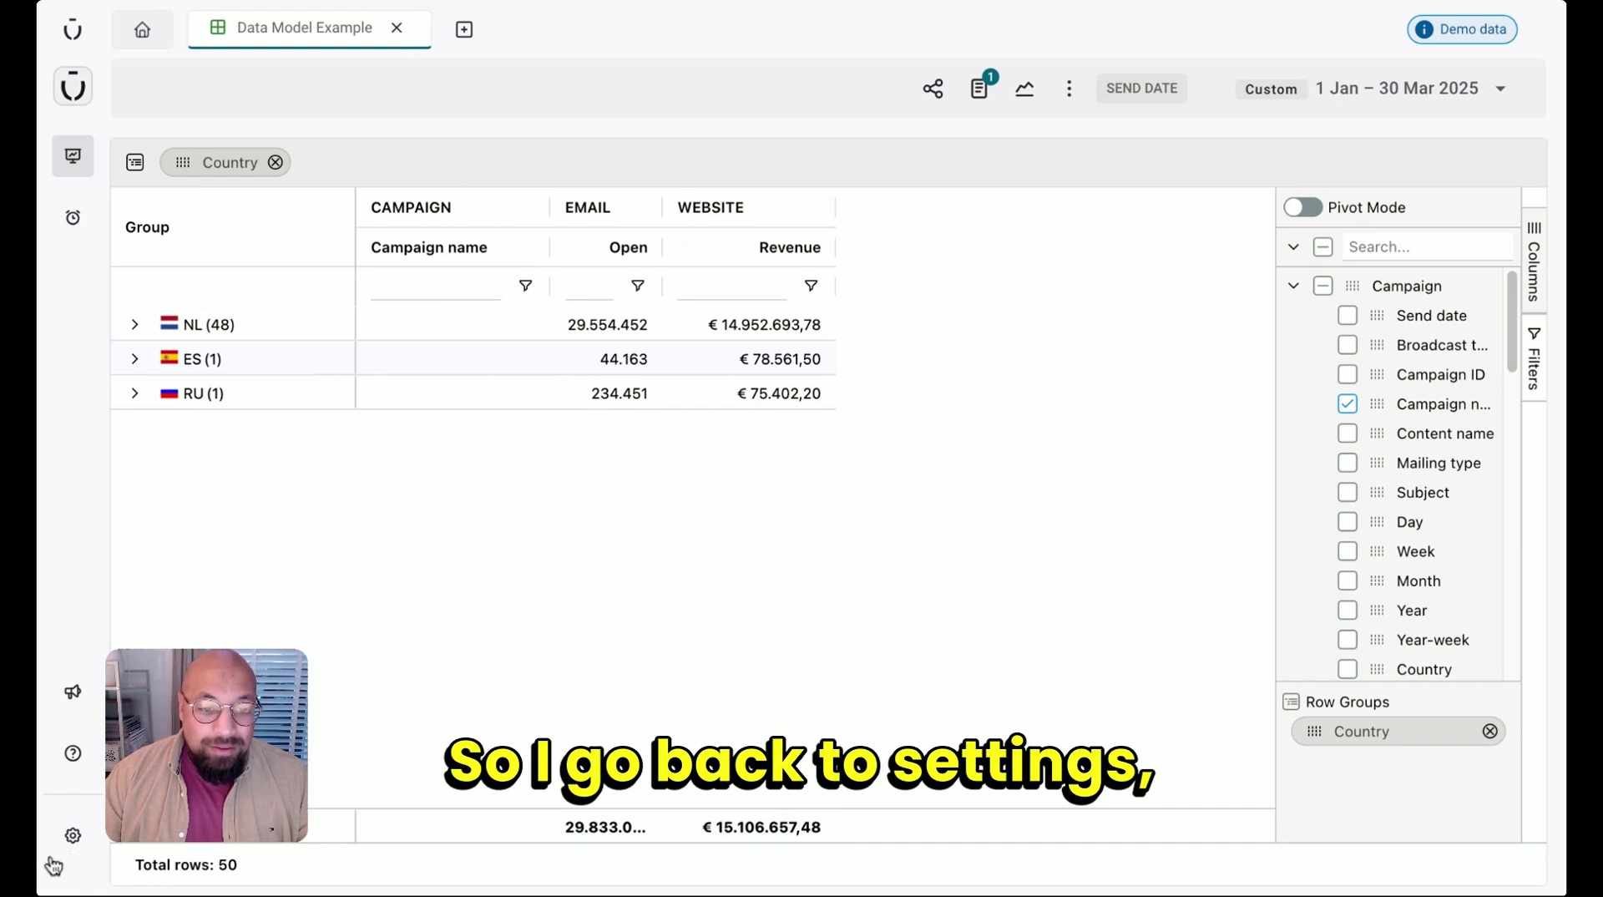
# - Create a metric titled "Value for each open" in the Campaign category of the data model's Campaigns table
pyautogui.click(72, 835)
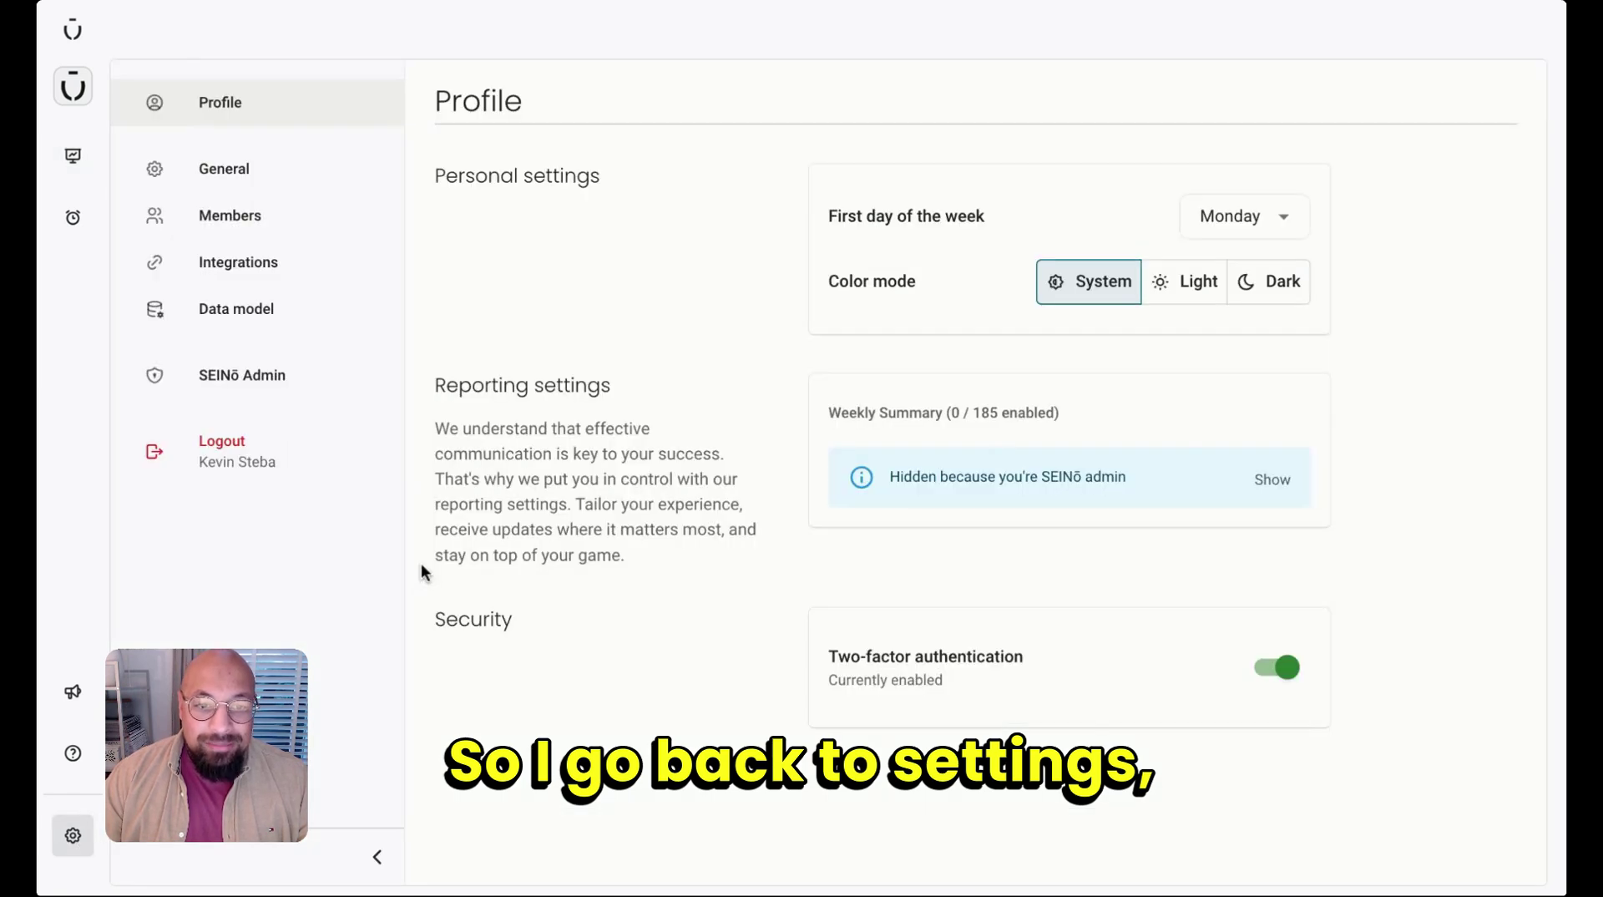
pyautogui.click(255, 326)
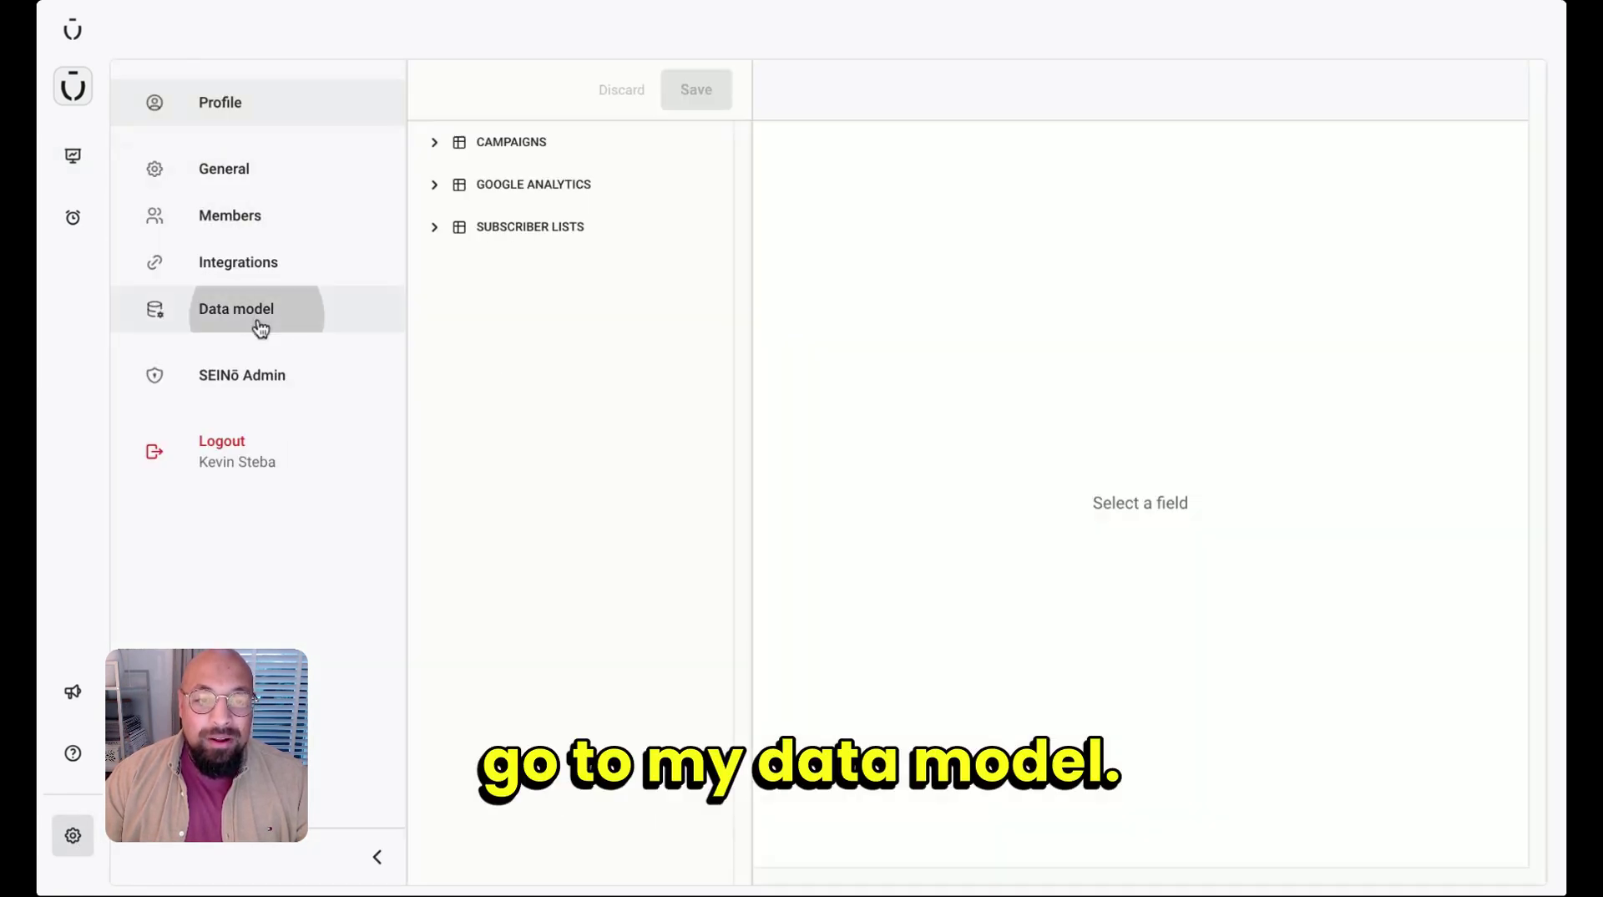
pyautogui.click(593, 139)
pyautogui.click(694, 143)
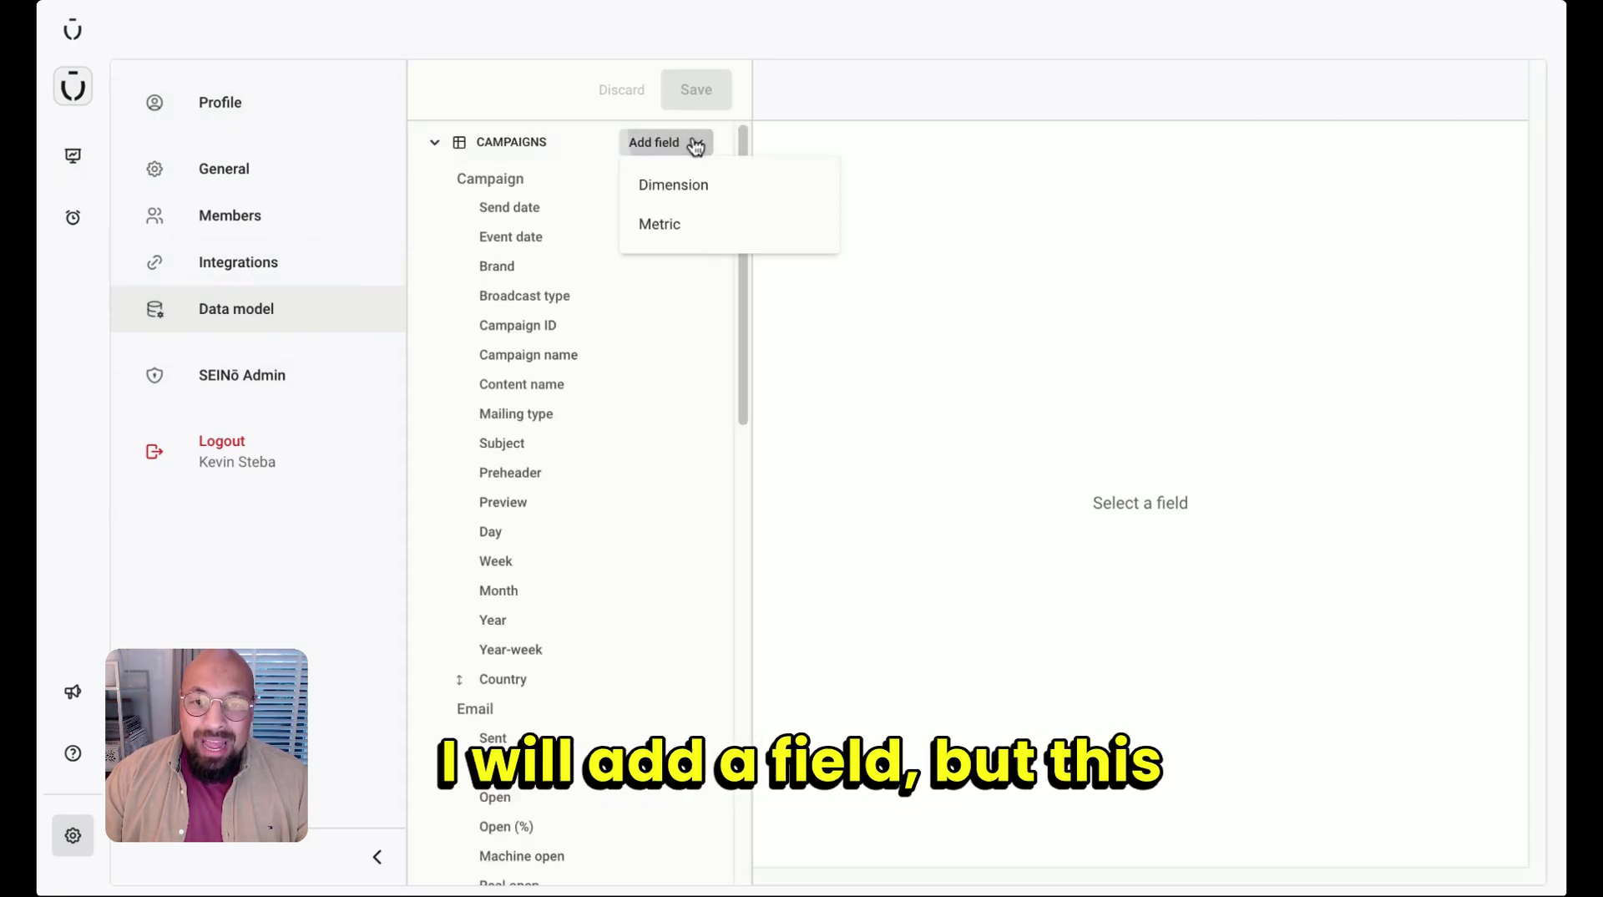
pyautogui.click(681, 234)
pyautogui.click(566, 425)
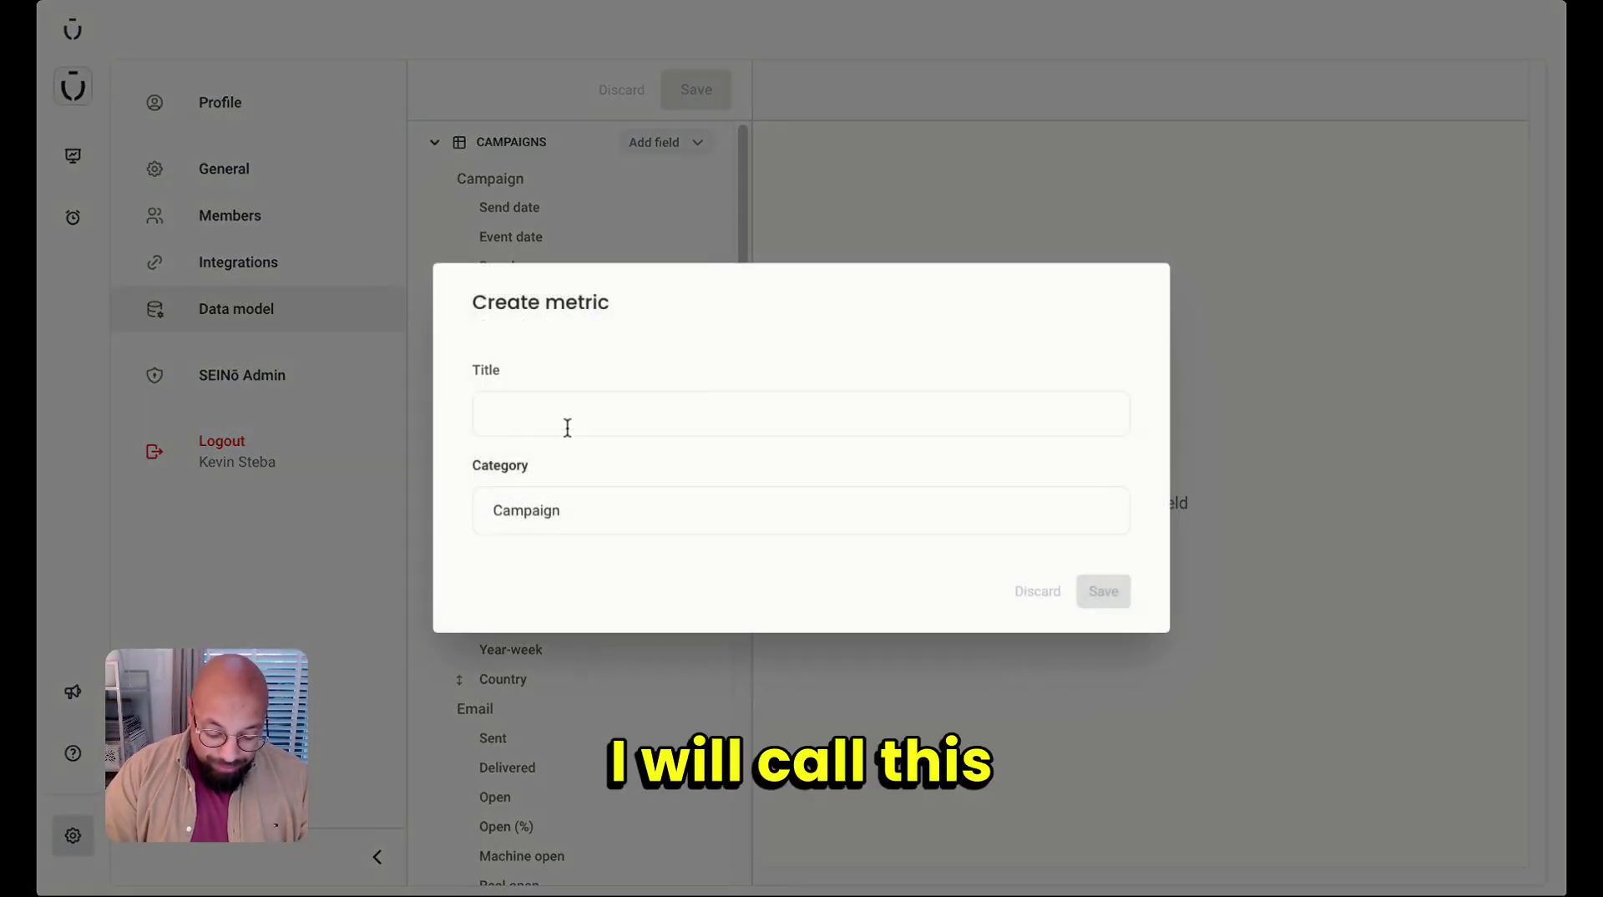
pyautogui.write('Value f')
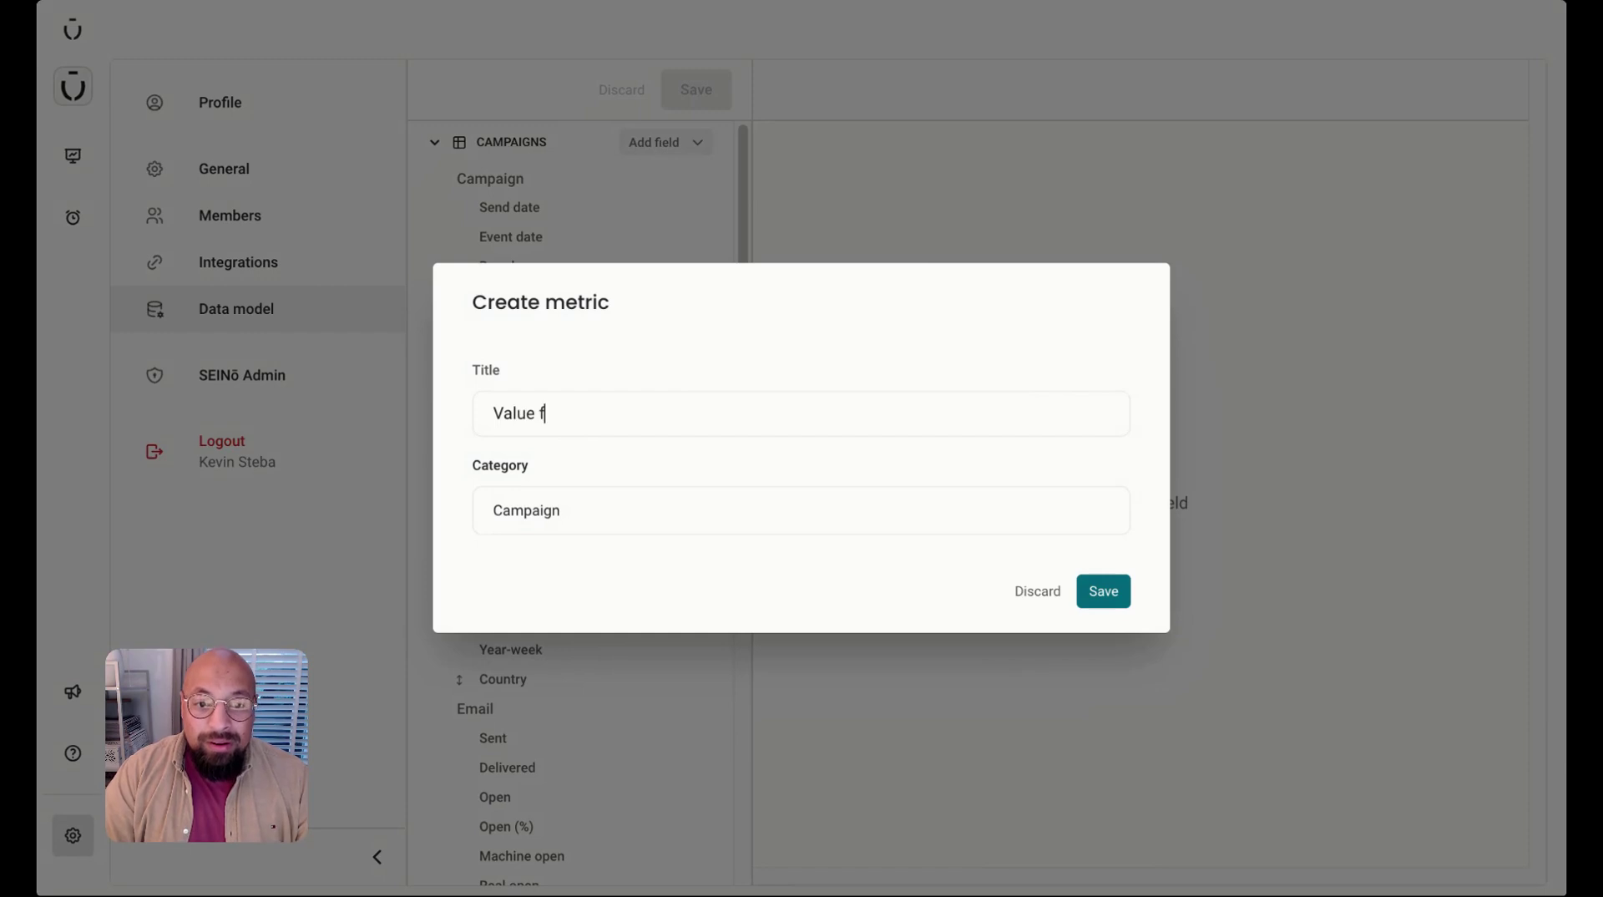
pyautogui.write('r each open')
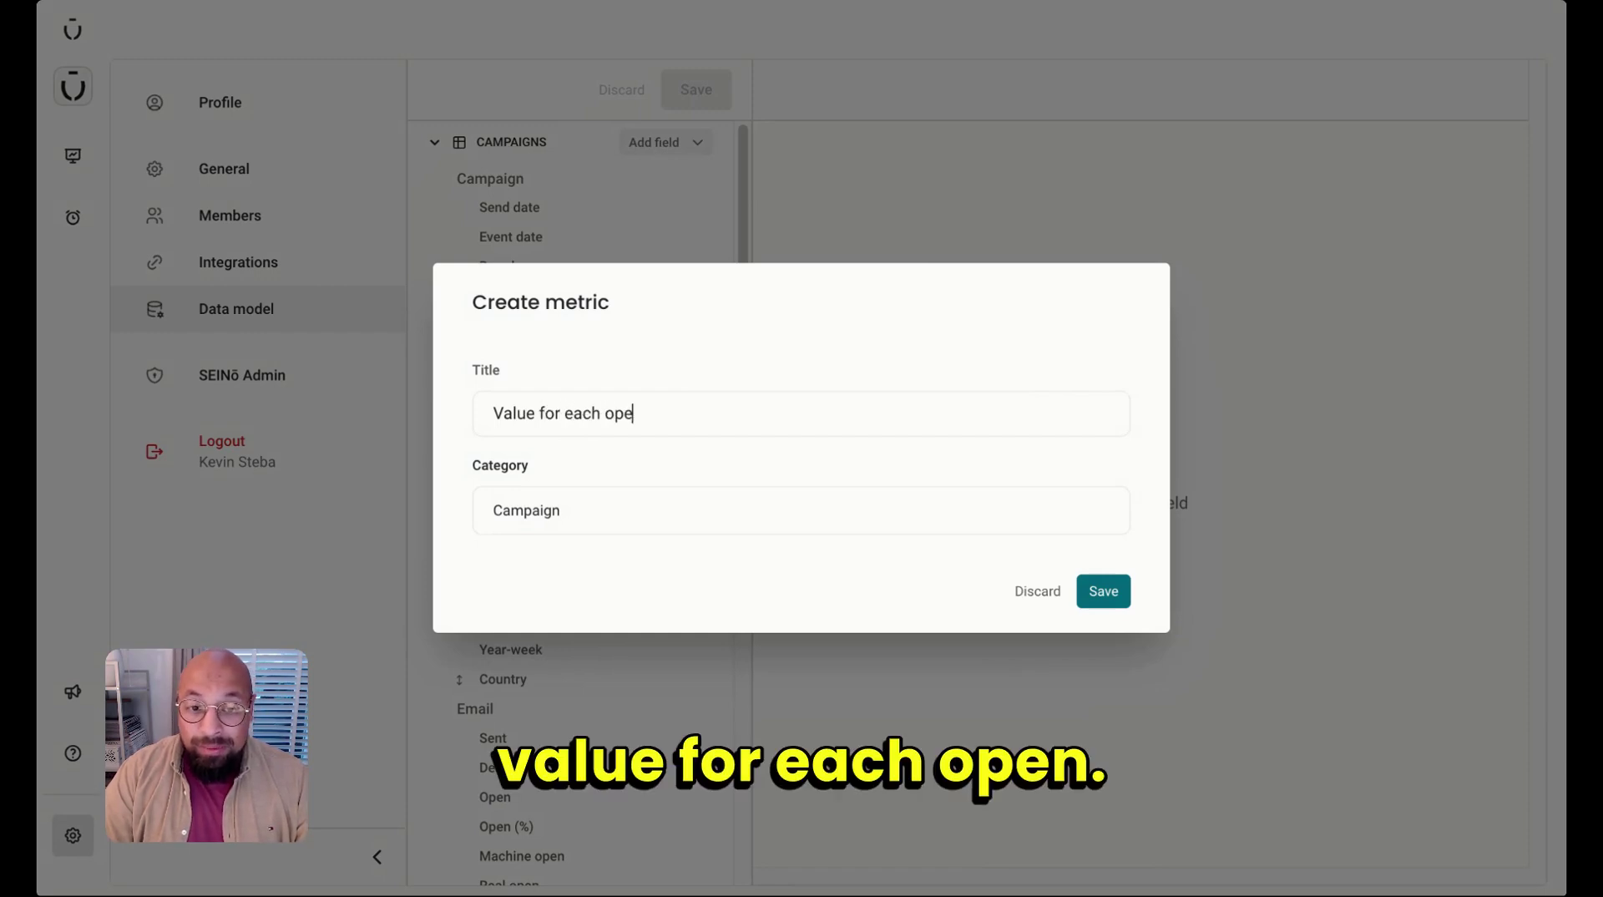
pyautogui.click(1096, 593)
# - Enter the expression revenue / open for the Value for each open metric
pyautogui.click(877, 318)
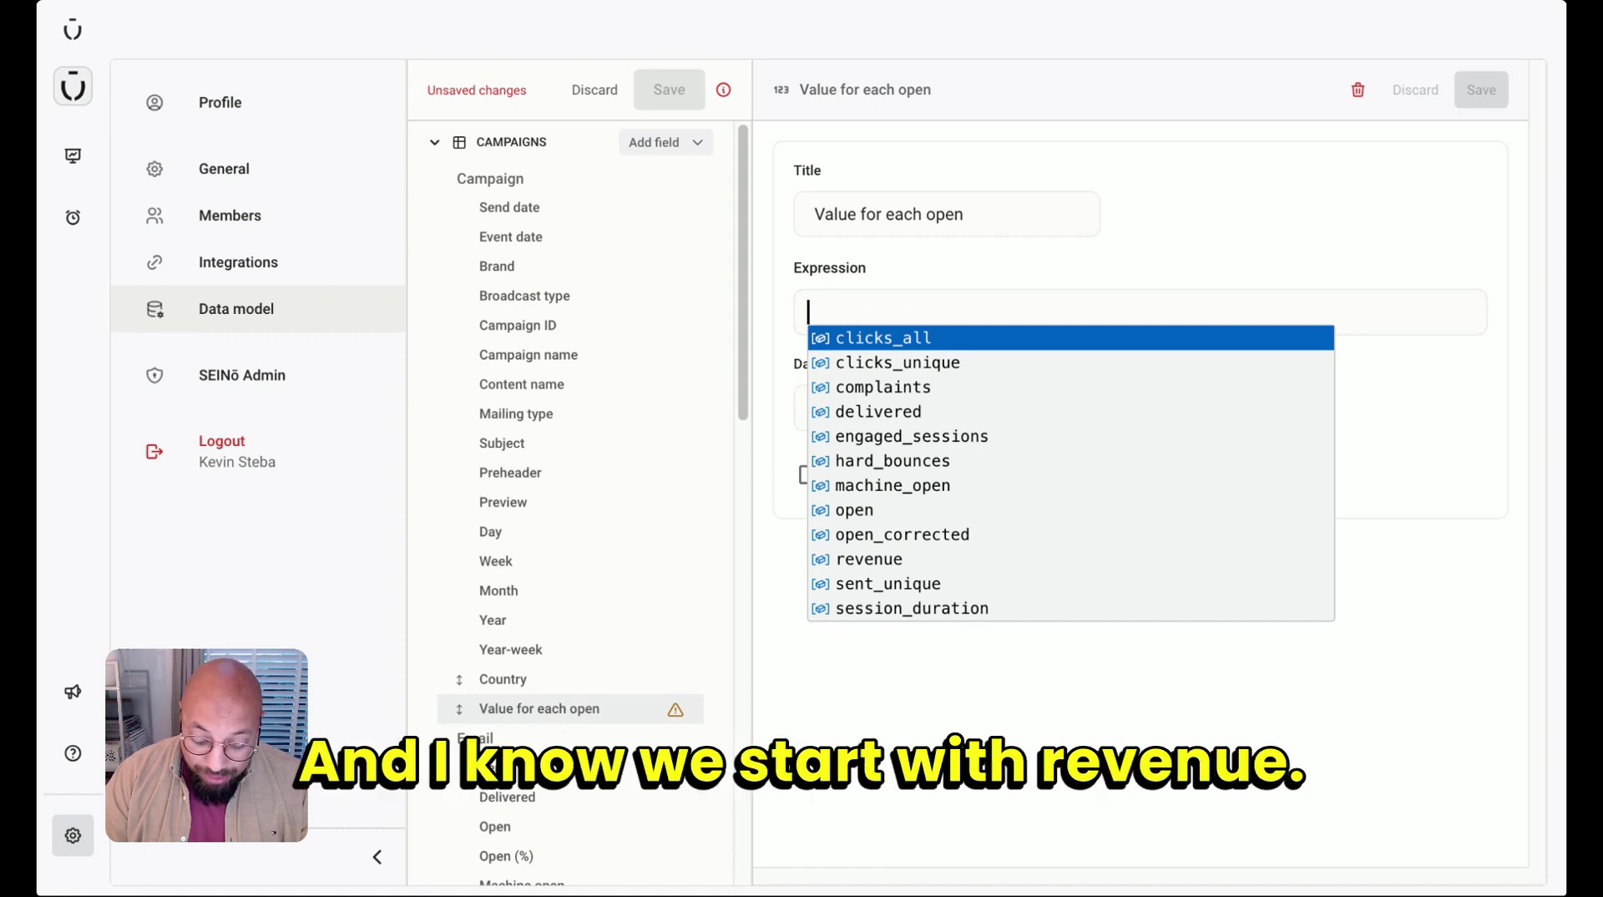
pyautogui.write('rev')
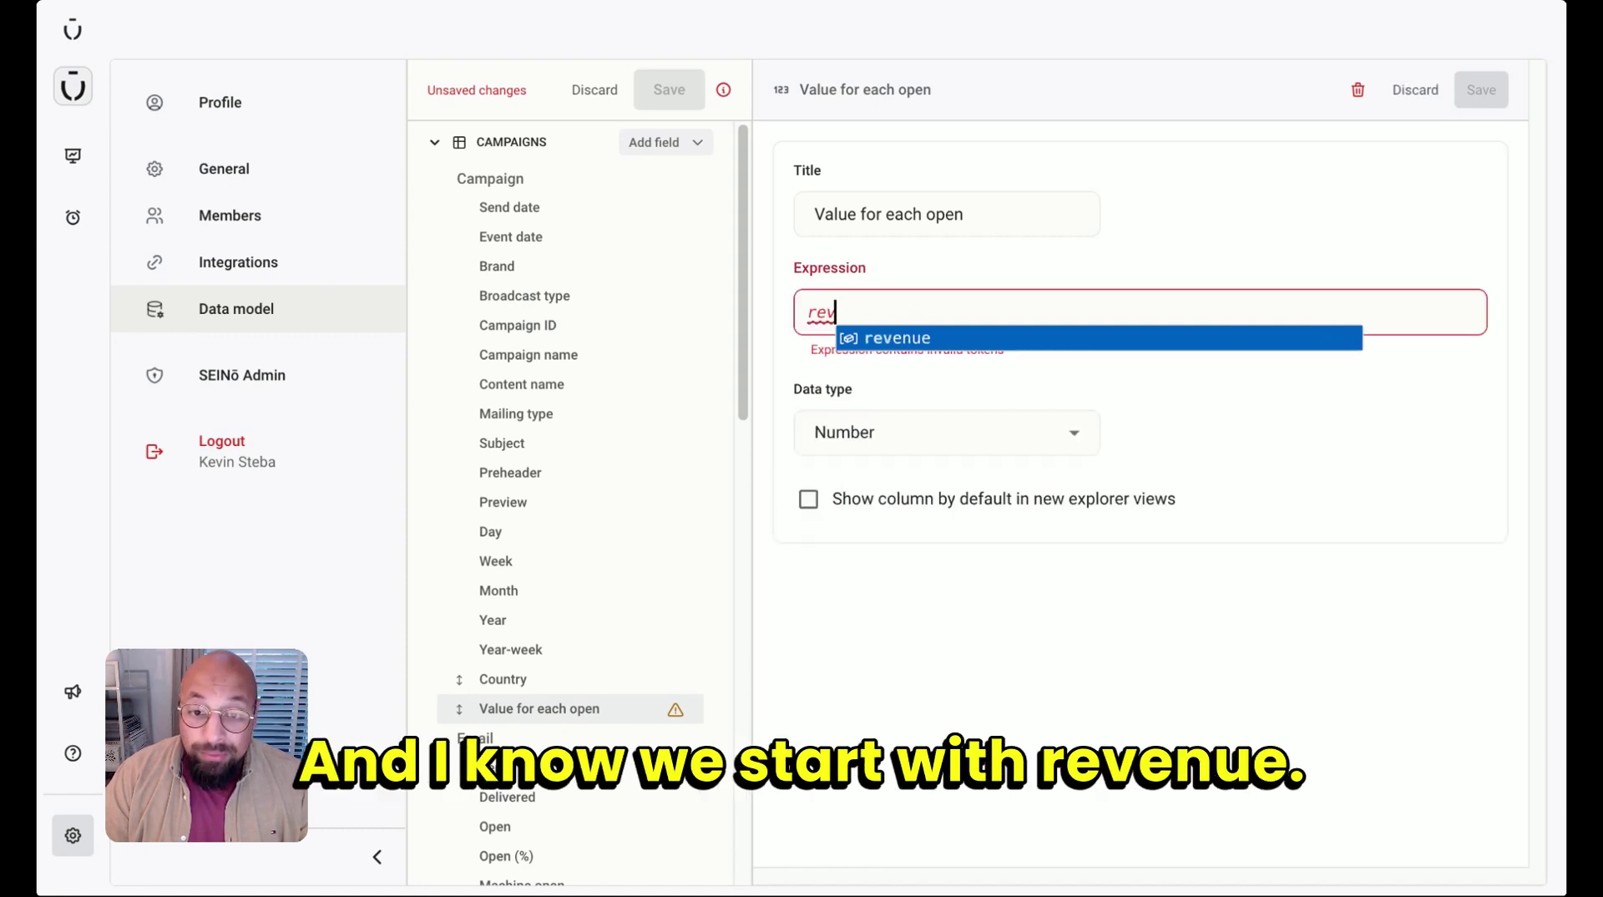
pyautogui.write('\\')
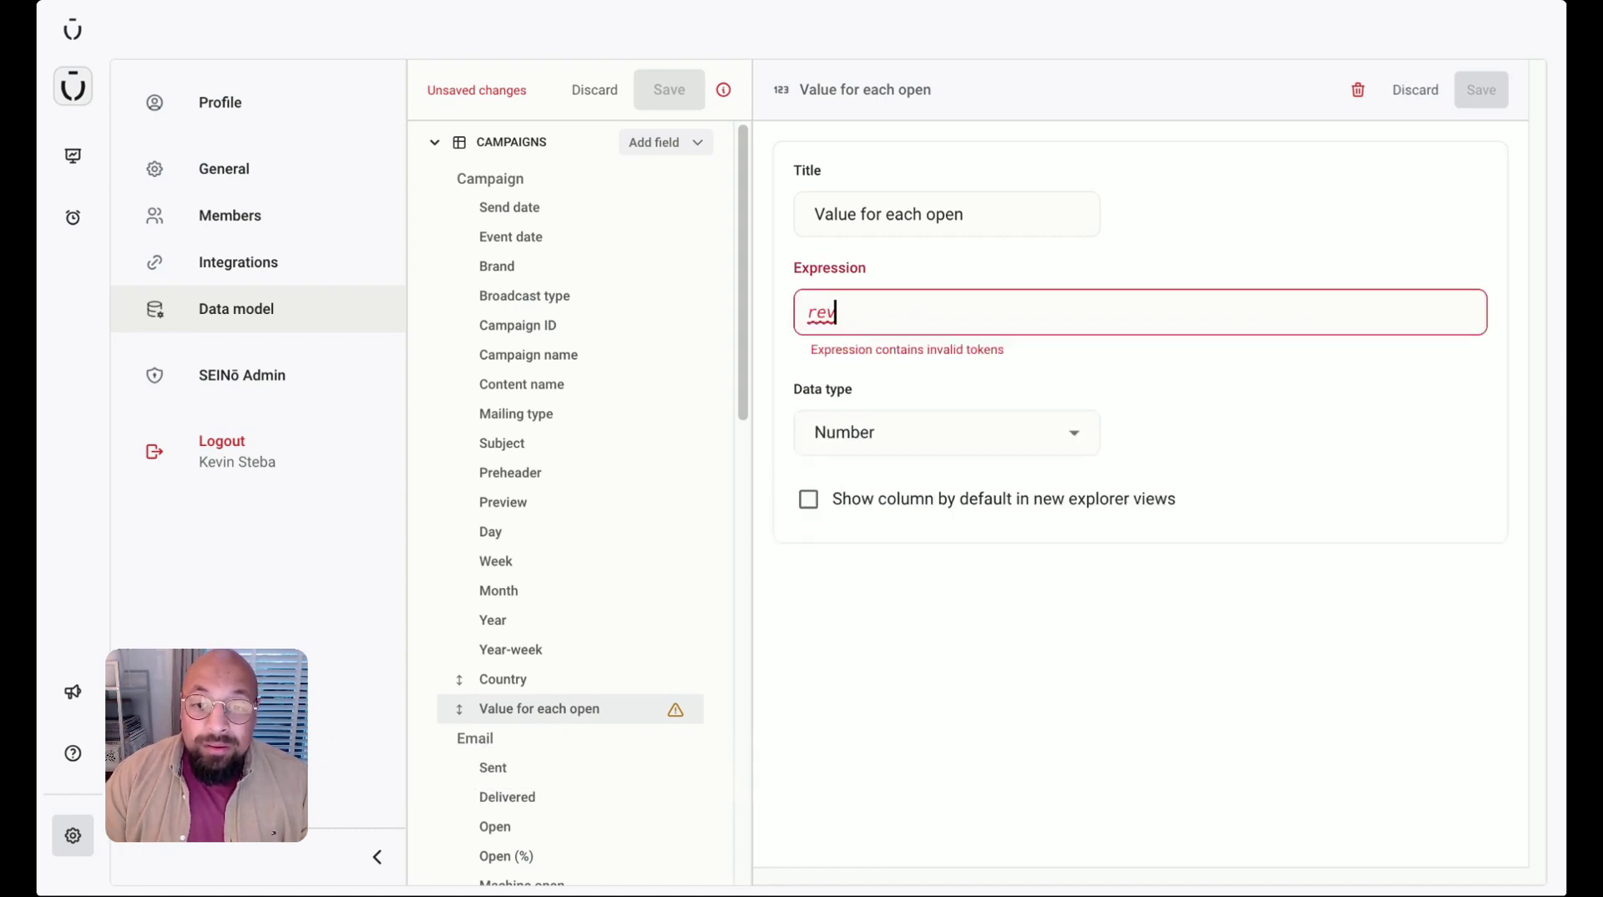
pyautogui.press('Return')
pyautogui.write('/ ')
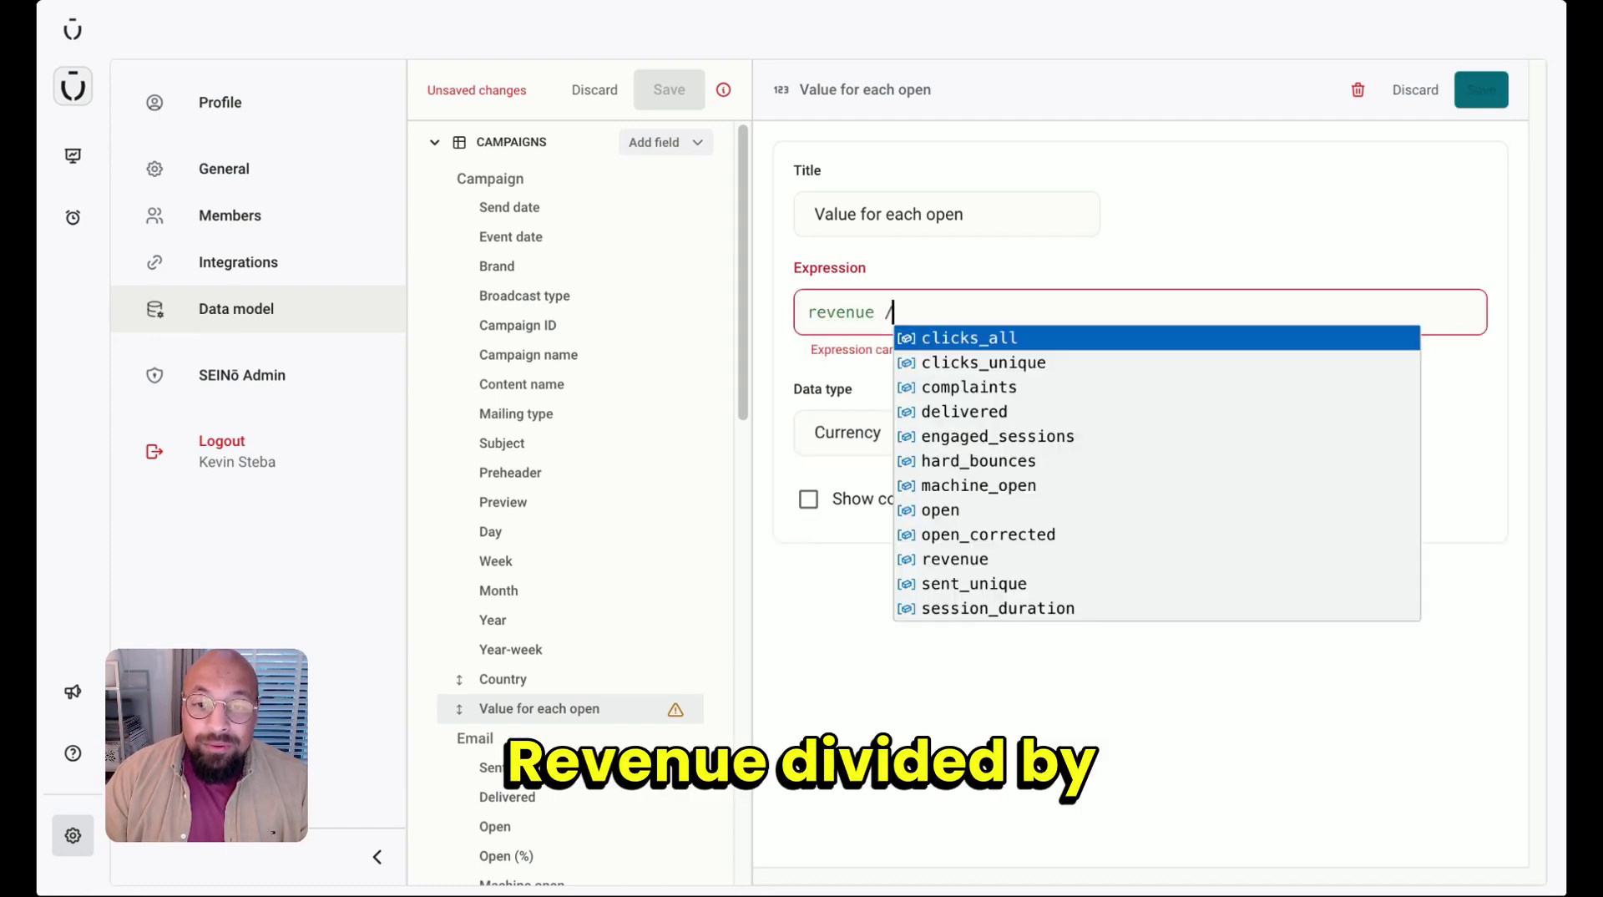
pyautogui.write('open')
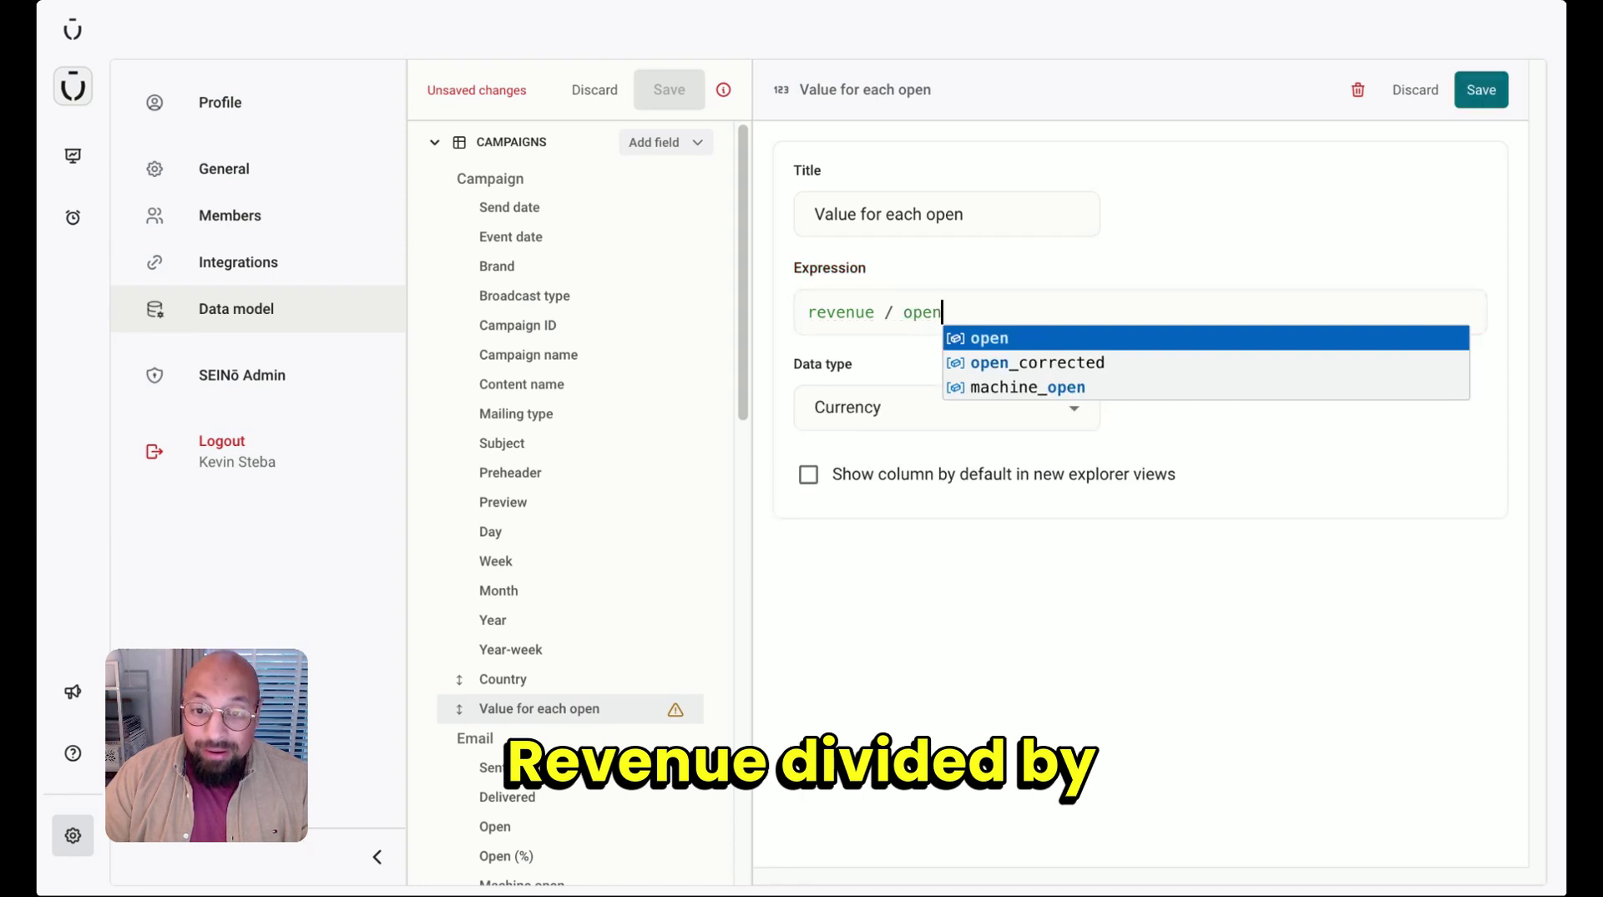
pyautogui.click(980, 343)
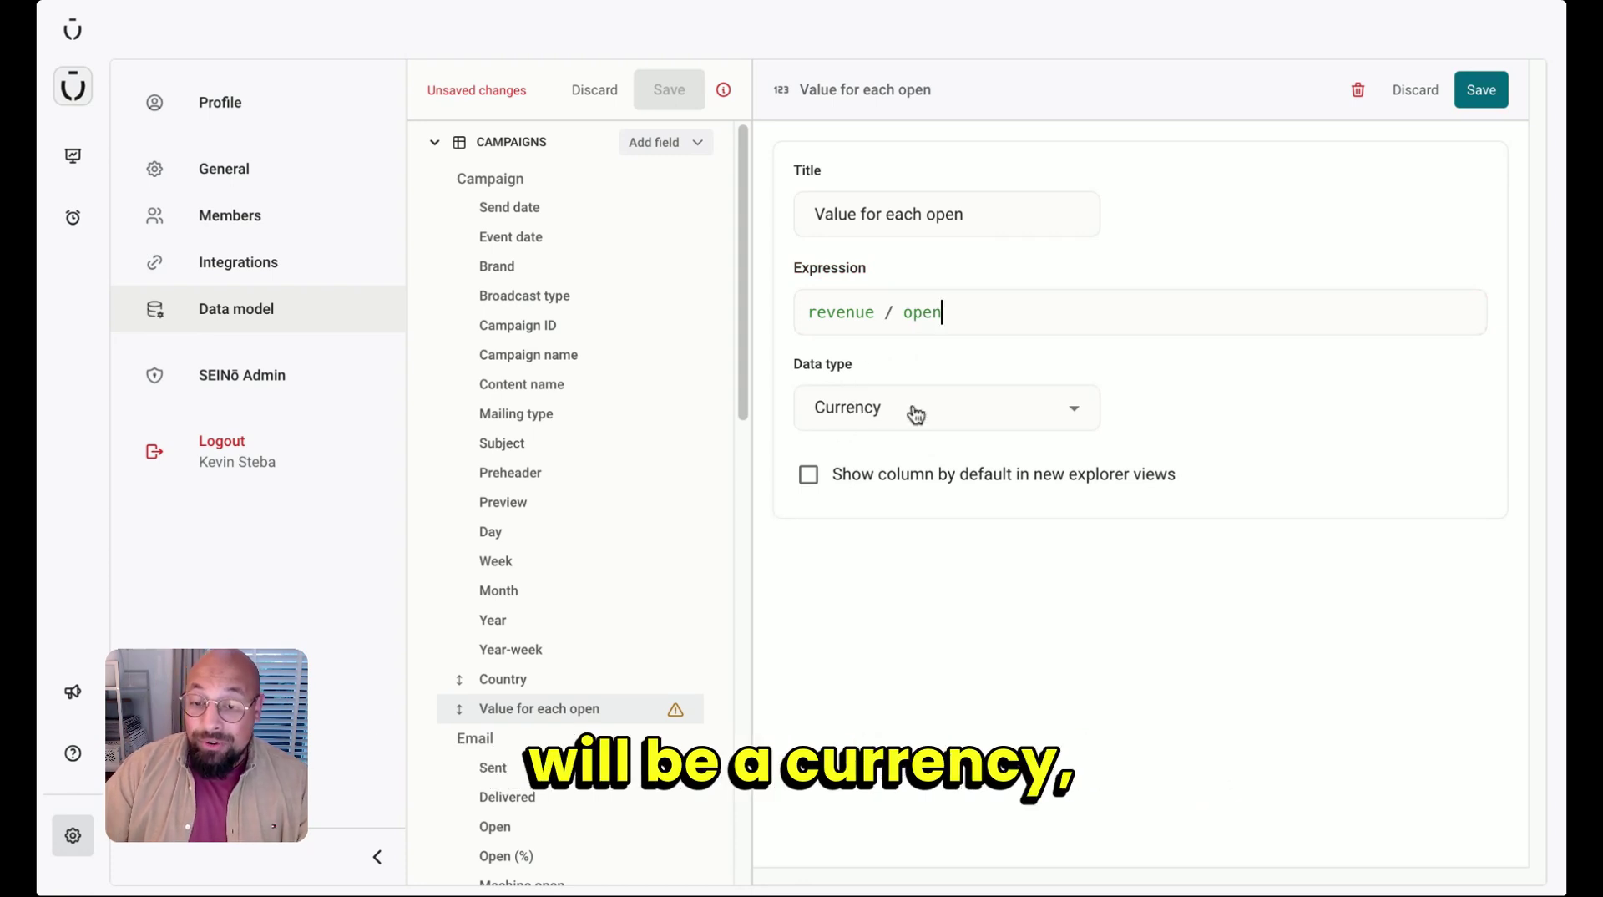
# - Check the available data types, keep Currency, and save both the metric and the data model
pyautogui.click(1072, 412)
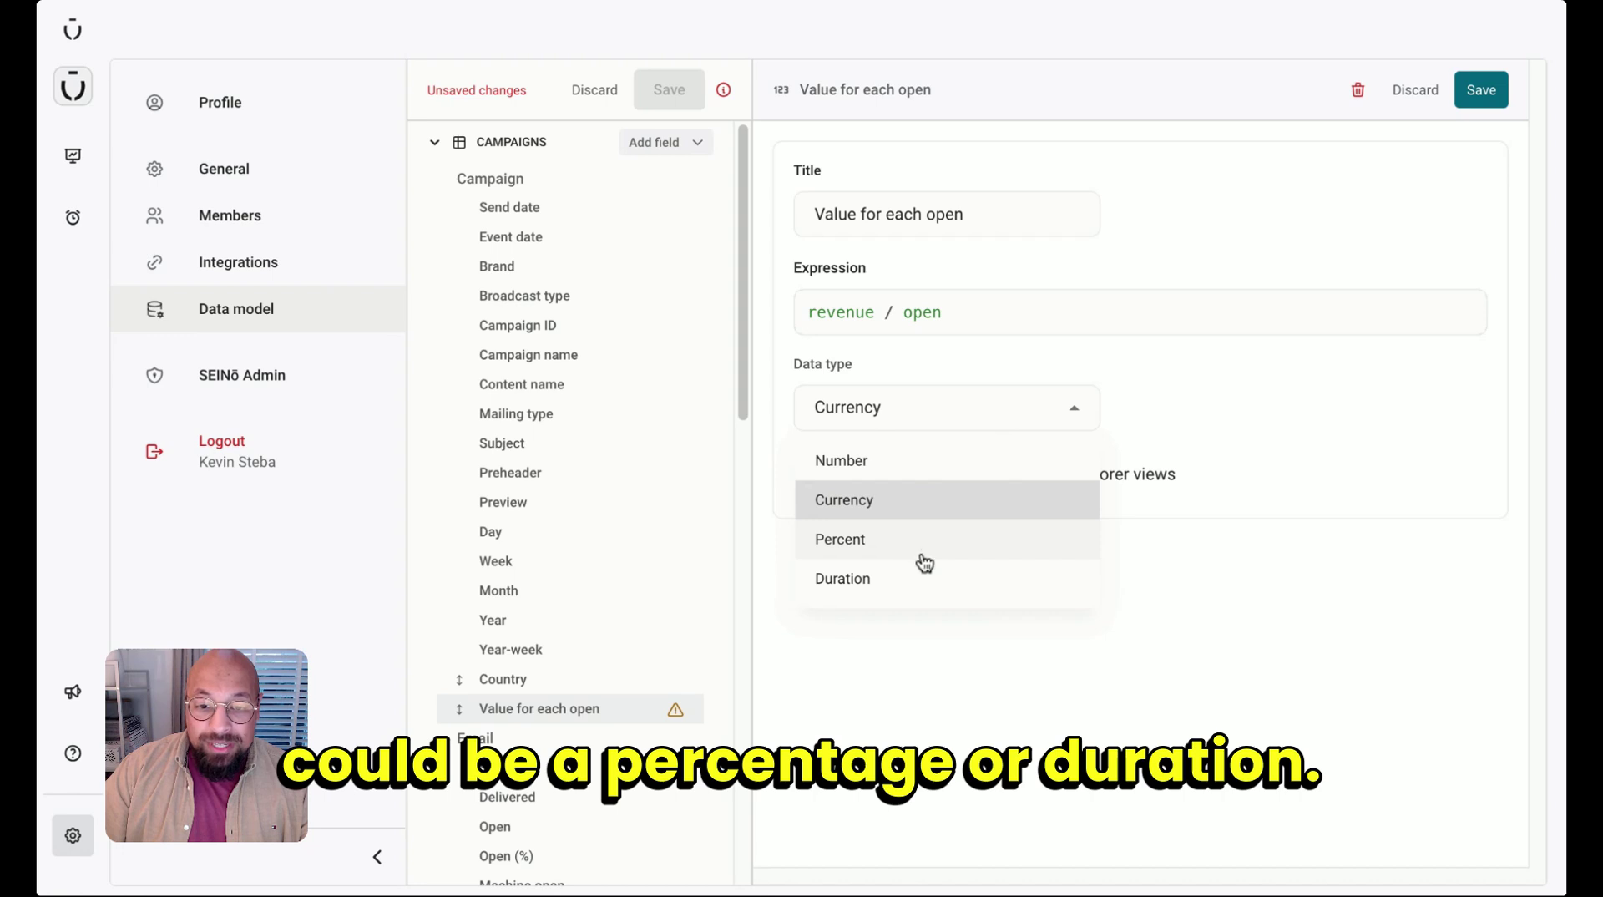
pyautogui.click(1098, 359)
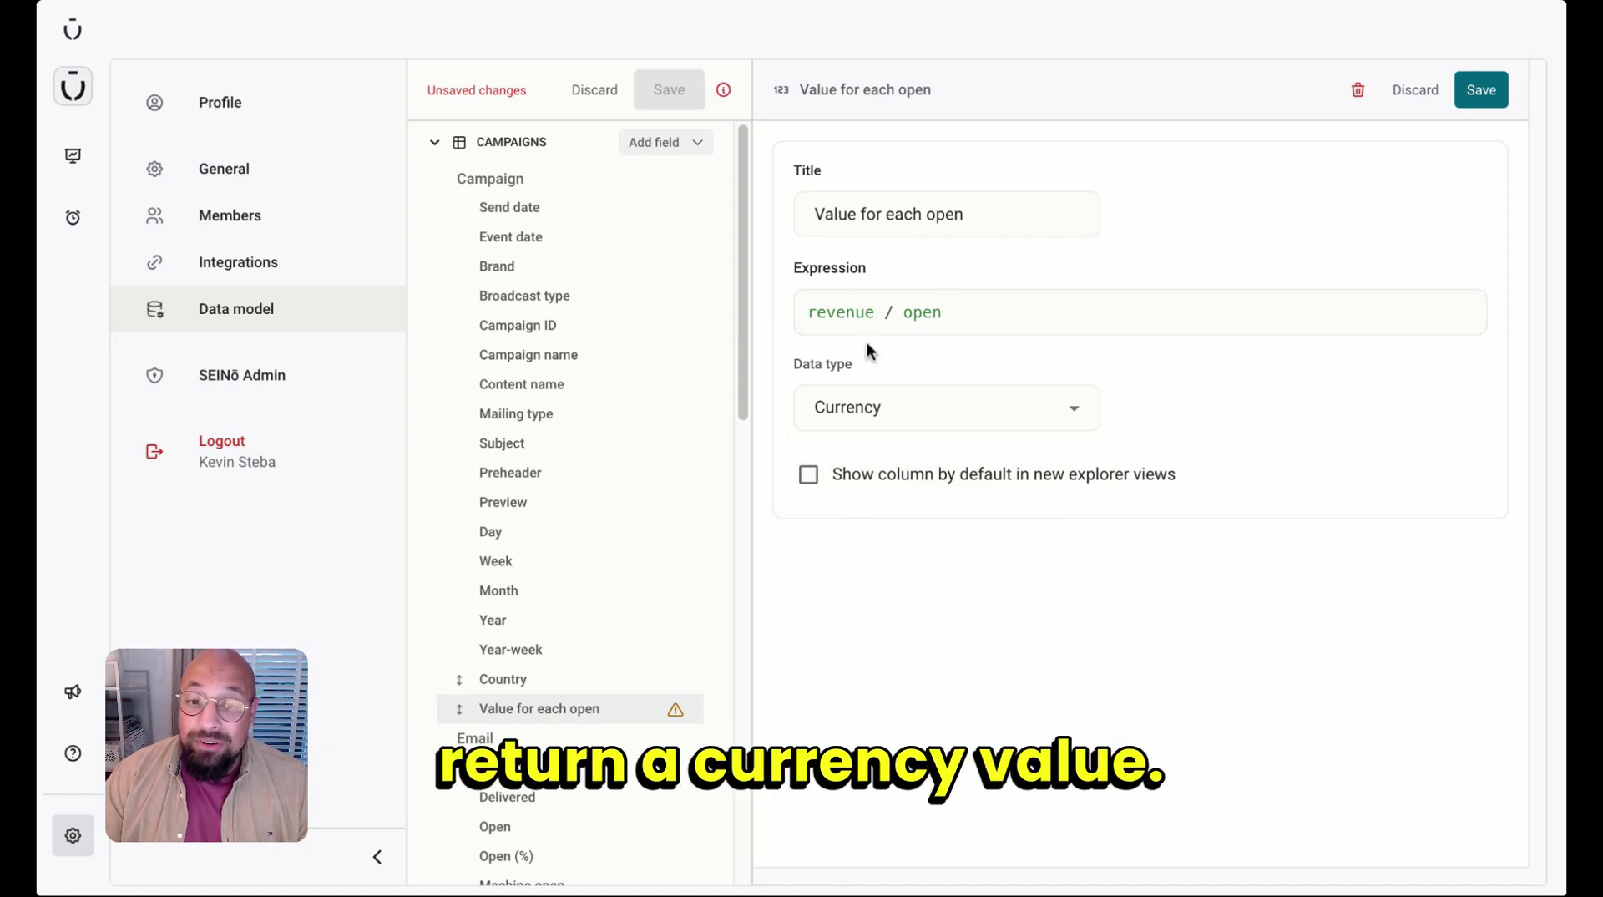
pyautogui.click(1469, 93)
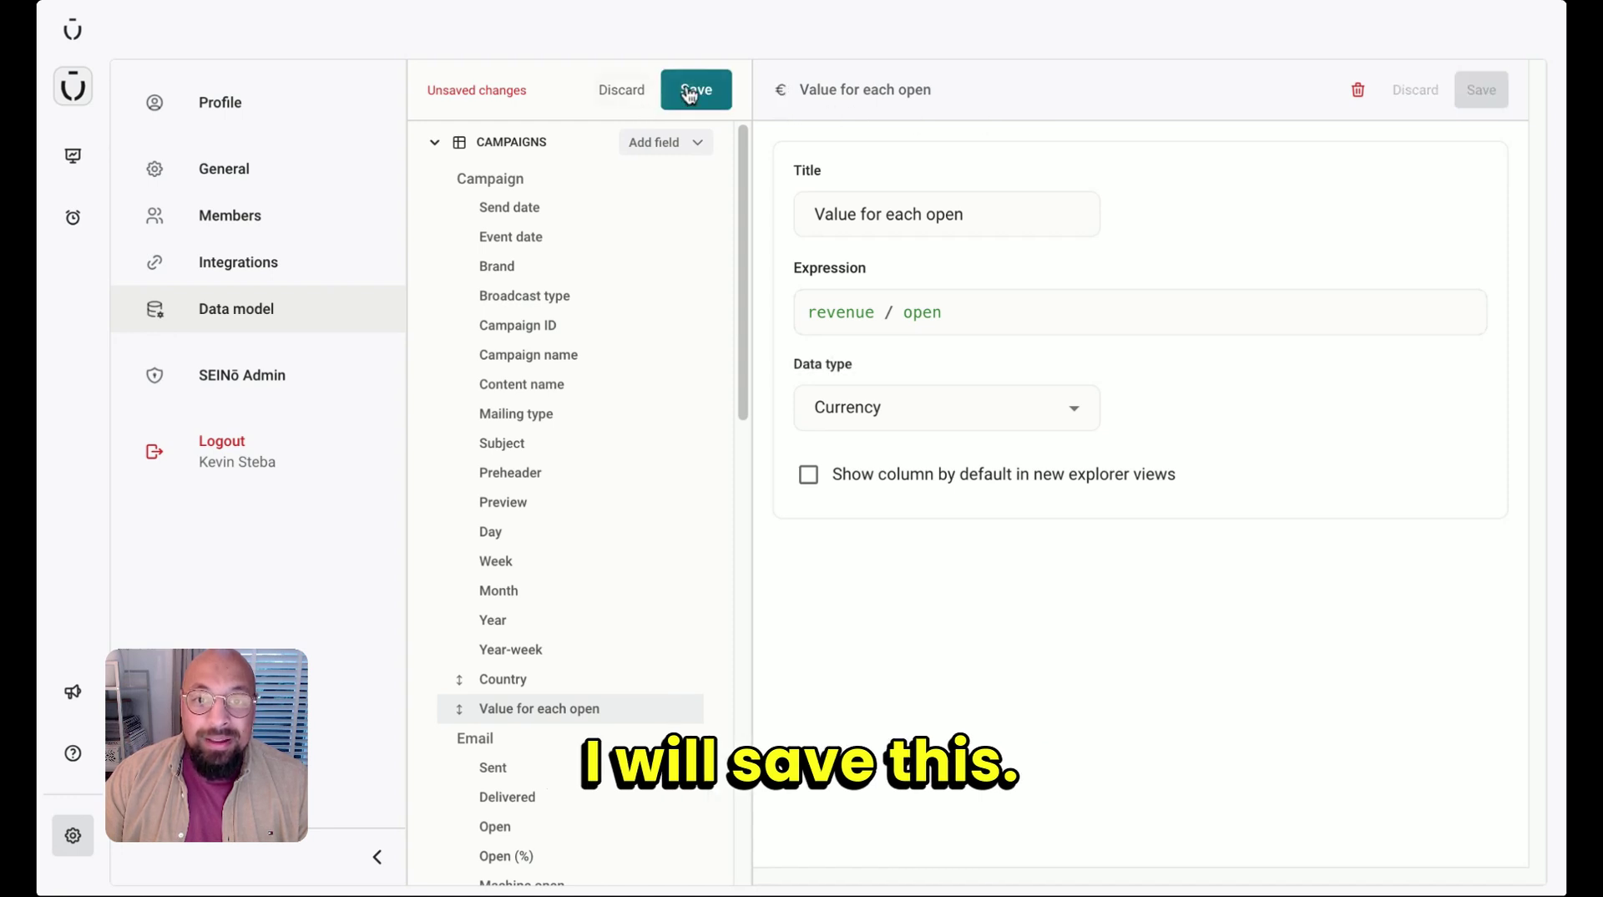
pyautogui.click(689, 92)
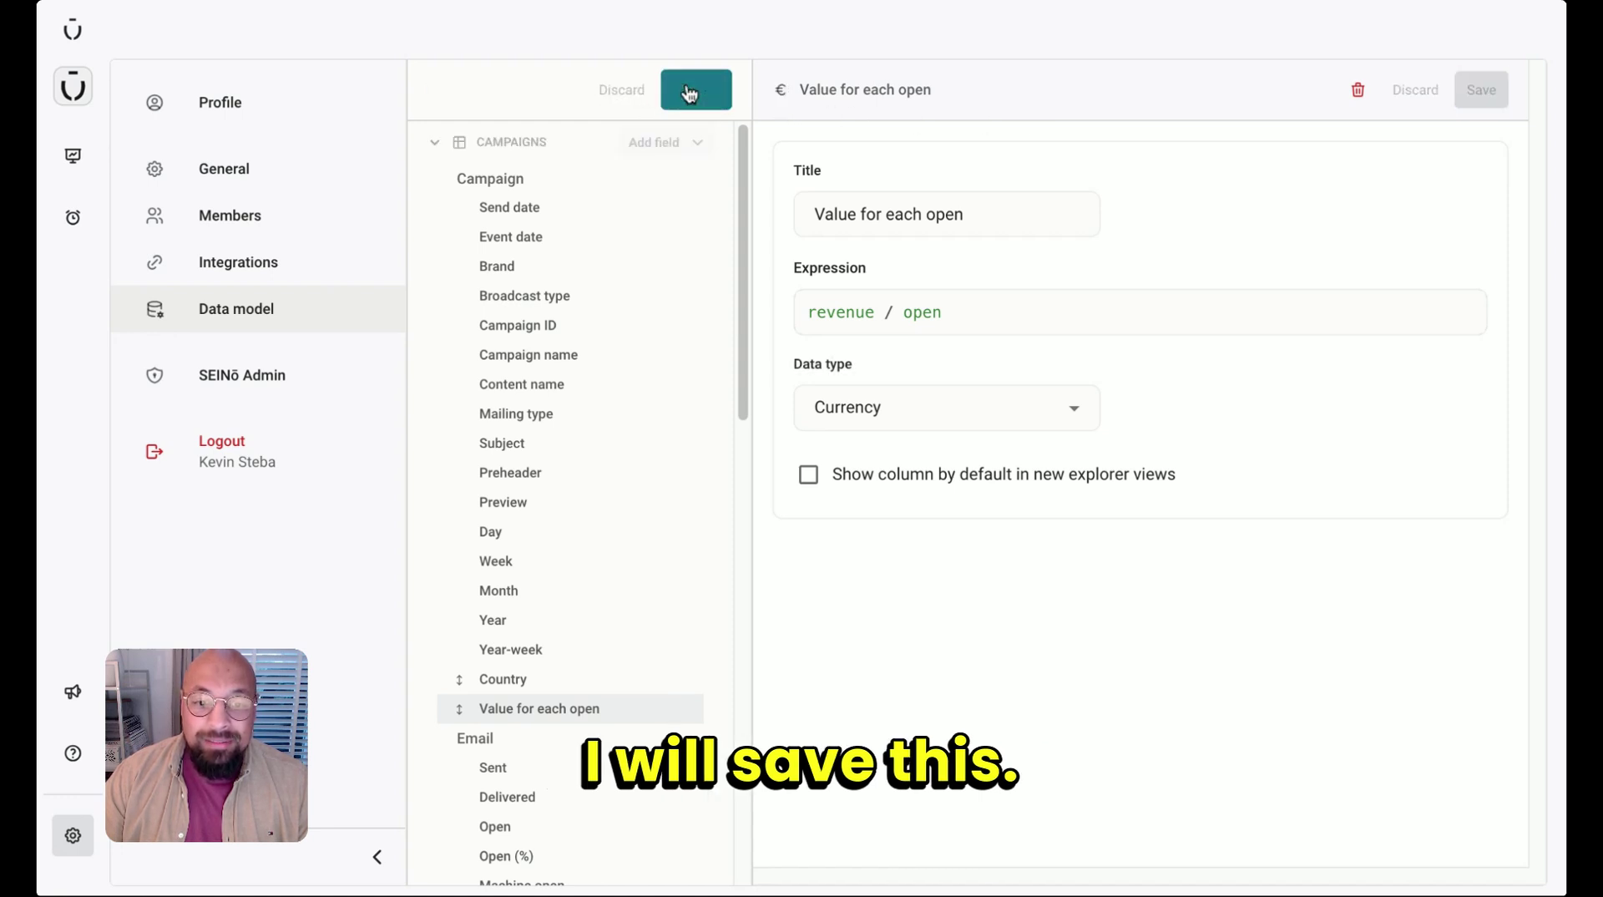
# - Return to the Data Model Example report and expand the ES and NL country groups
pyautogui.click(72, 156)
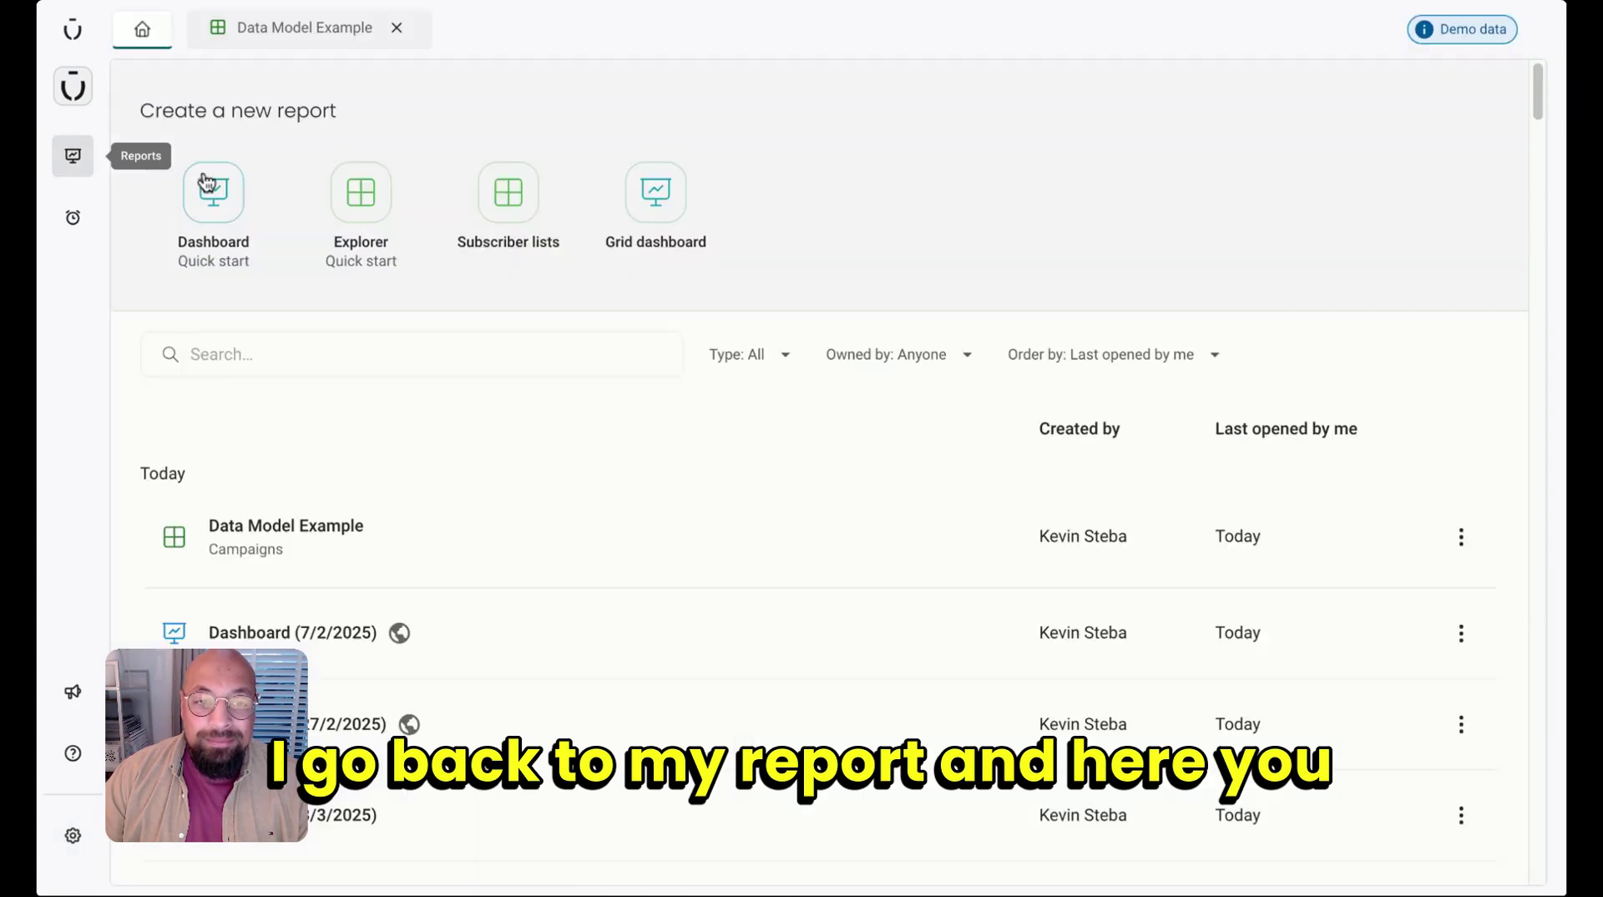
pyautogui.click(303, 28)
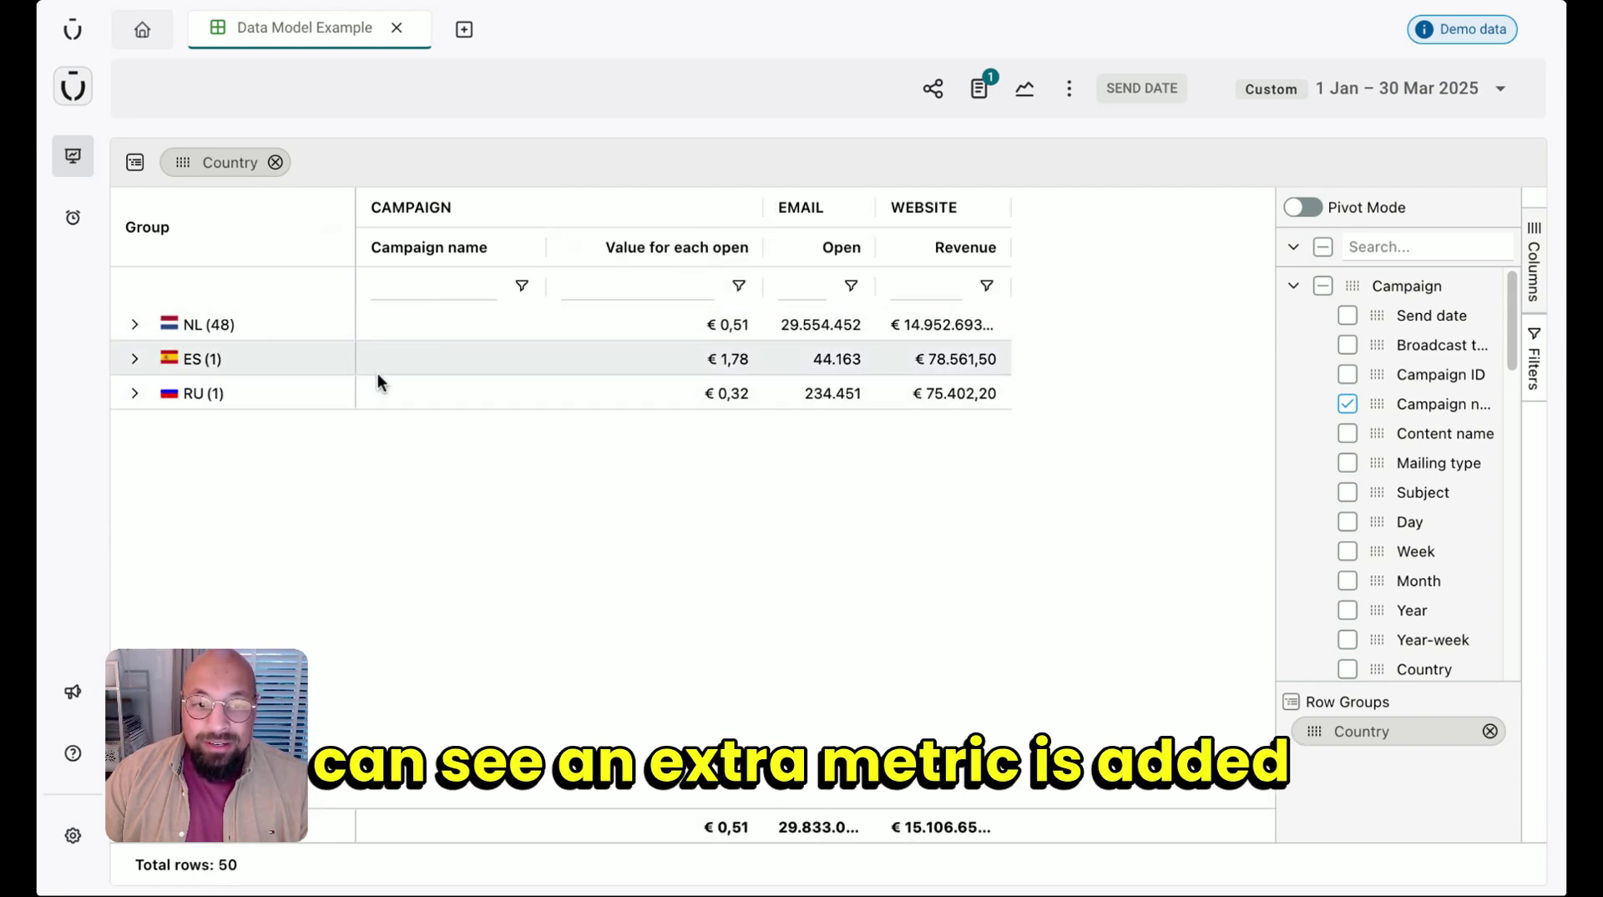
pyautogui.click(135, 359)
pyautogui.click(140, 325)
pyautogui.click(140, 326)
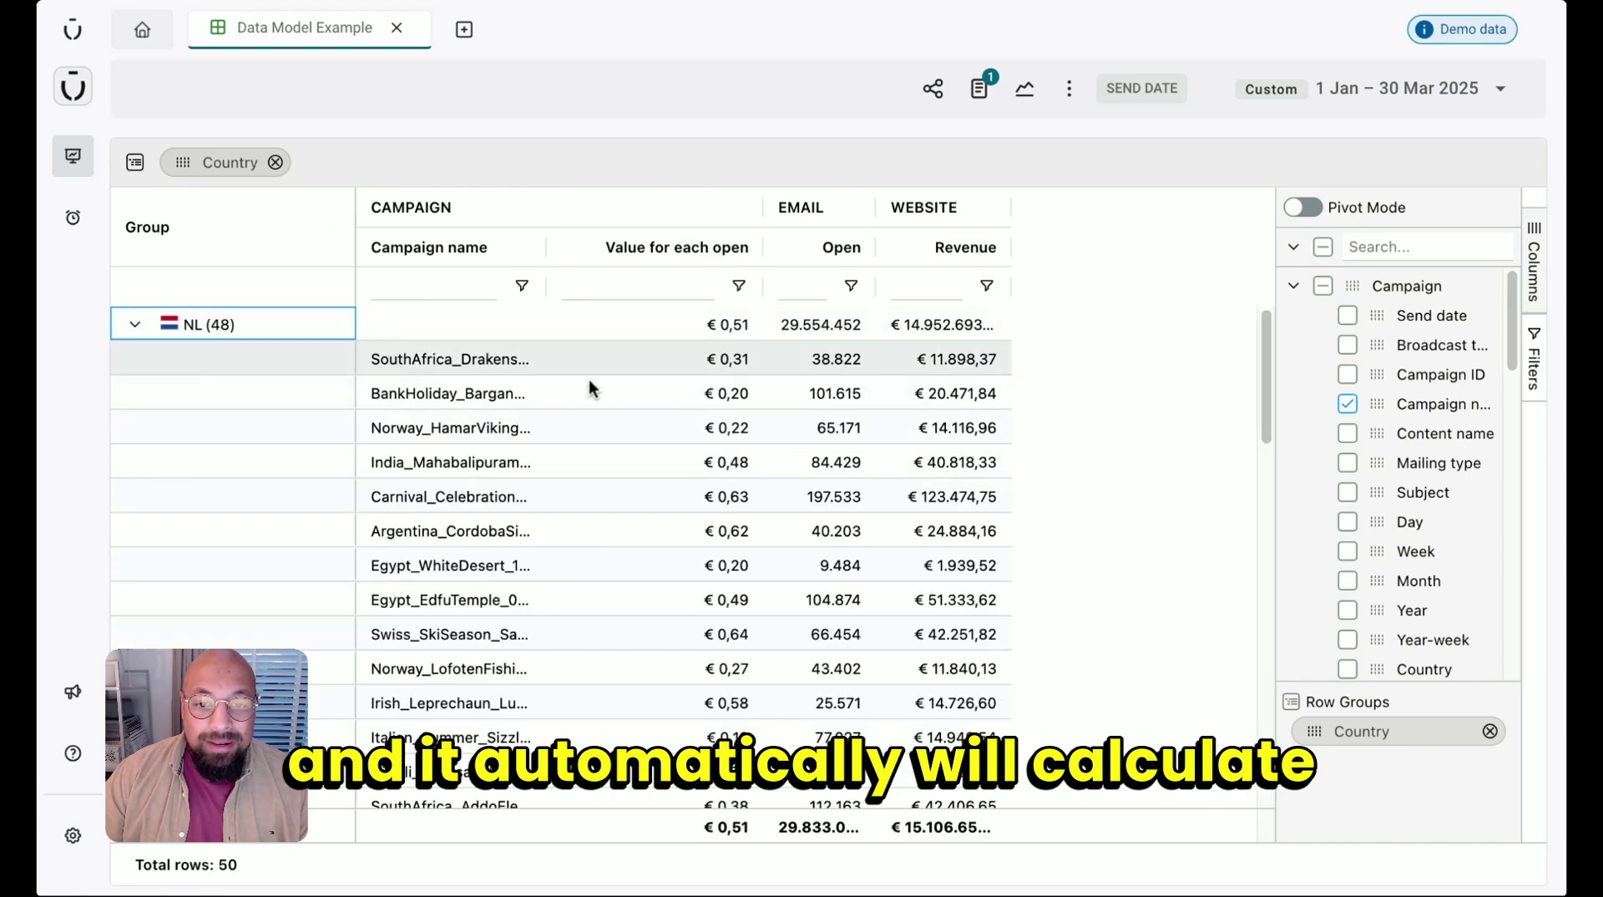
# - Examine the Value for each open figures of the NL campaigns, and collapse the NL and ES groups
pyautogui.moveTo(725, 358); pyautogui.dragTo(725, 496)
pyautogui.click(719, 702)
pyautogui.scroll(-5, 611, 565)
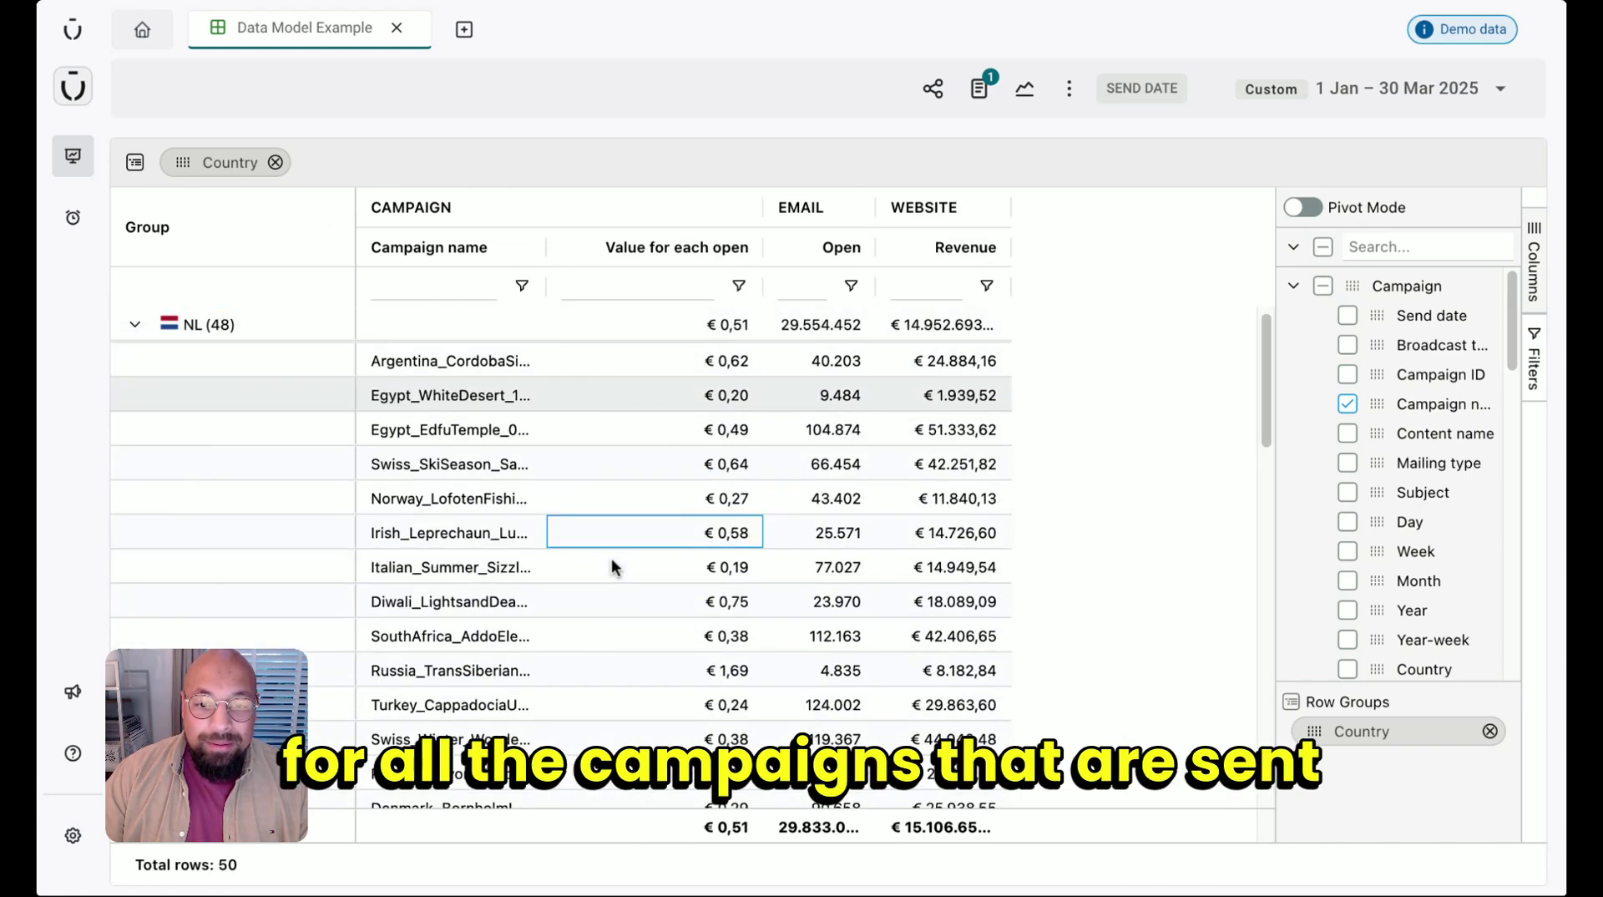
pyautogui.scroll(5, 611, 565)
pyautogui.click(118, 326)
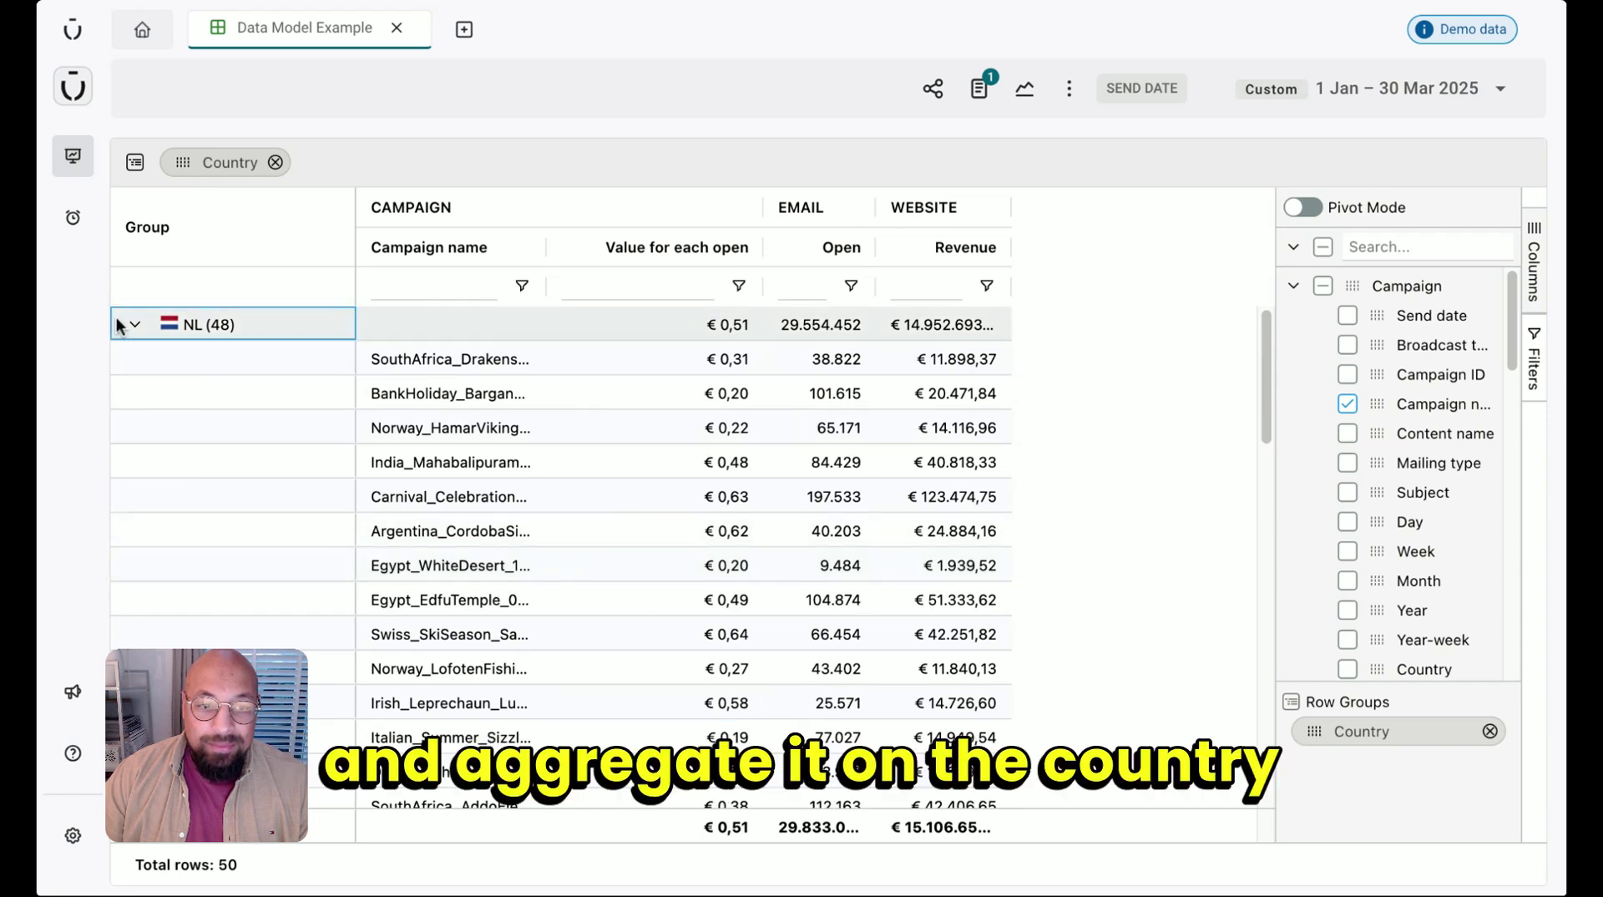
pyautogui.click(126, 325)
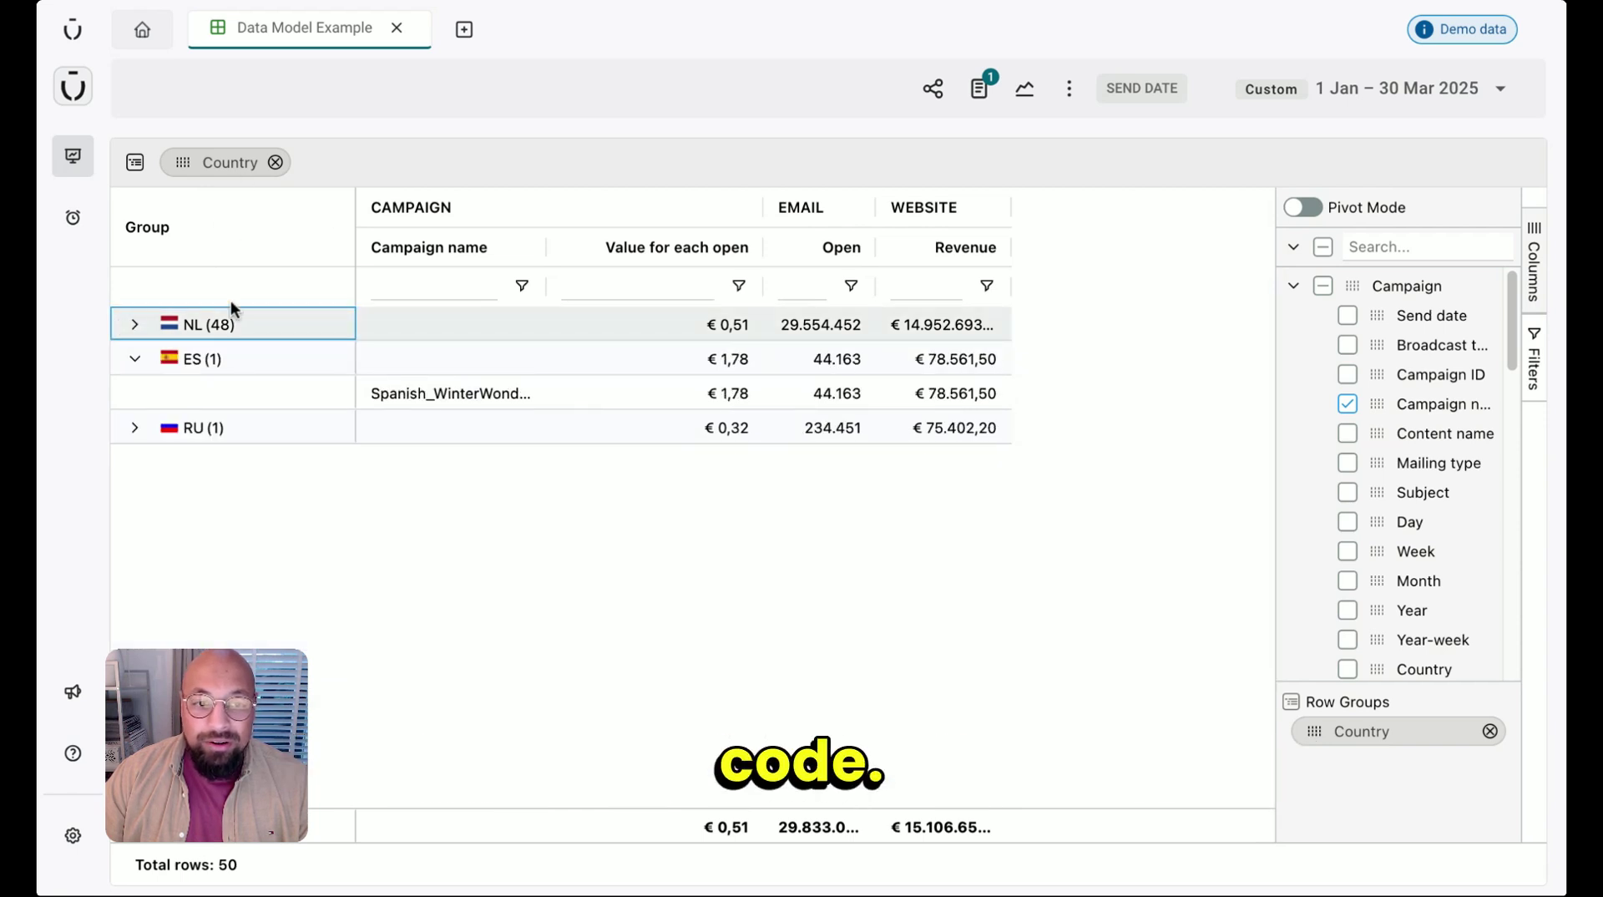
pyautogui.click(134, 358)
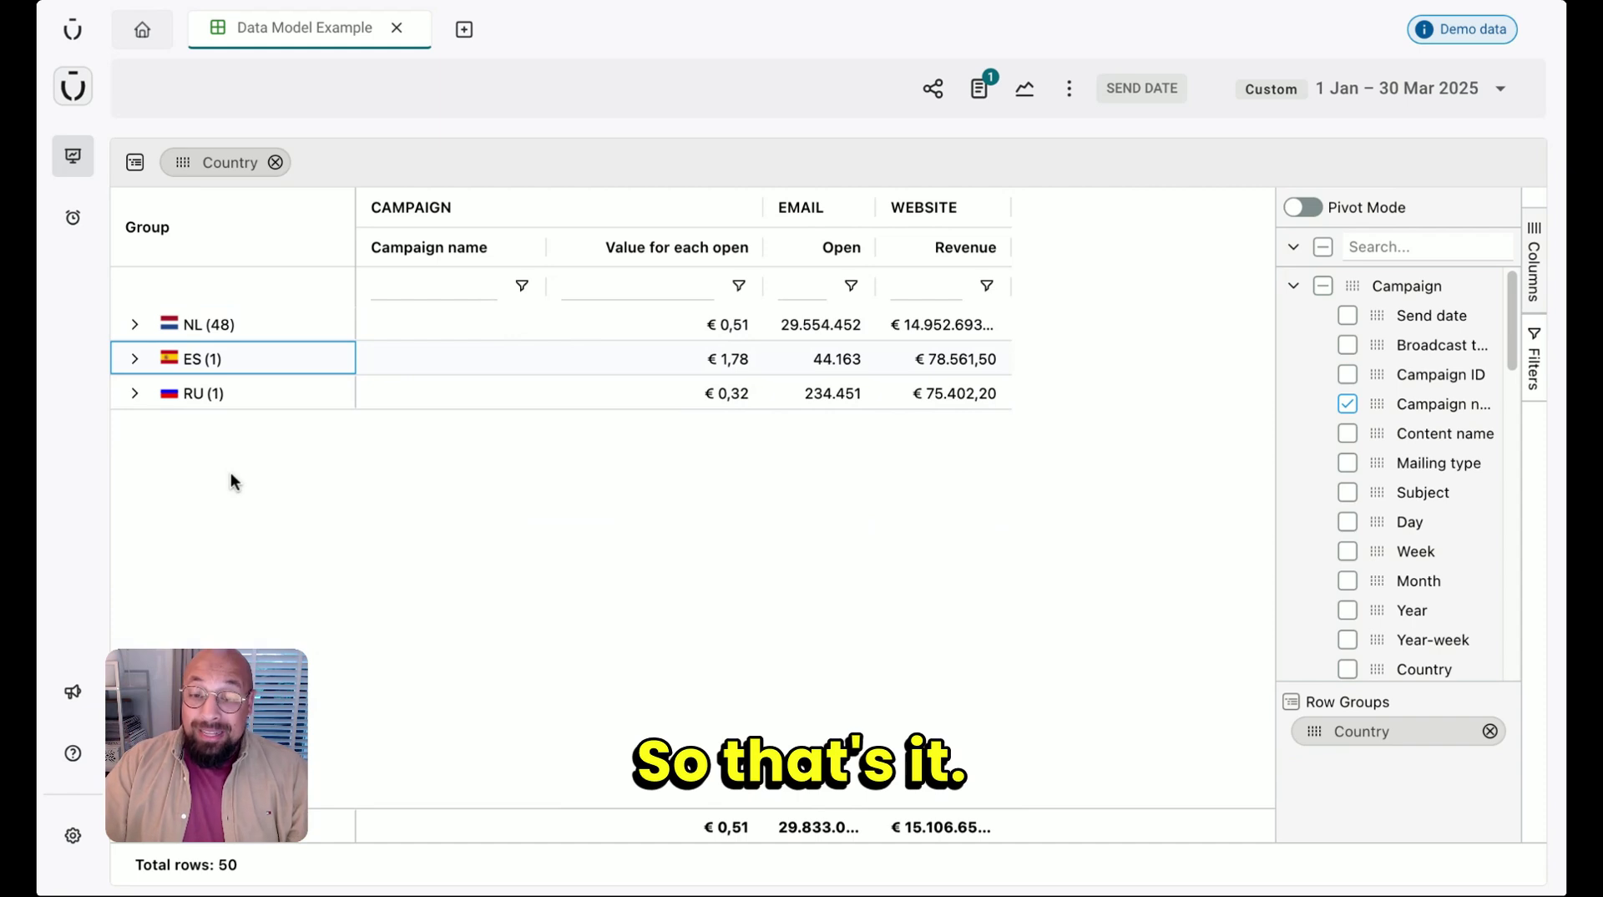